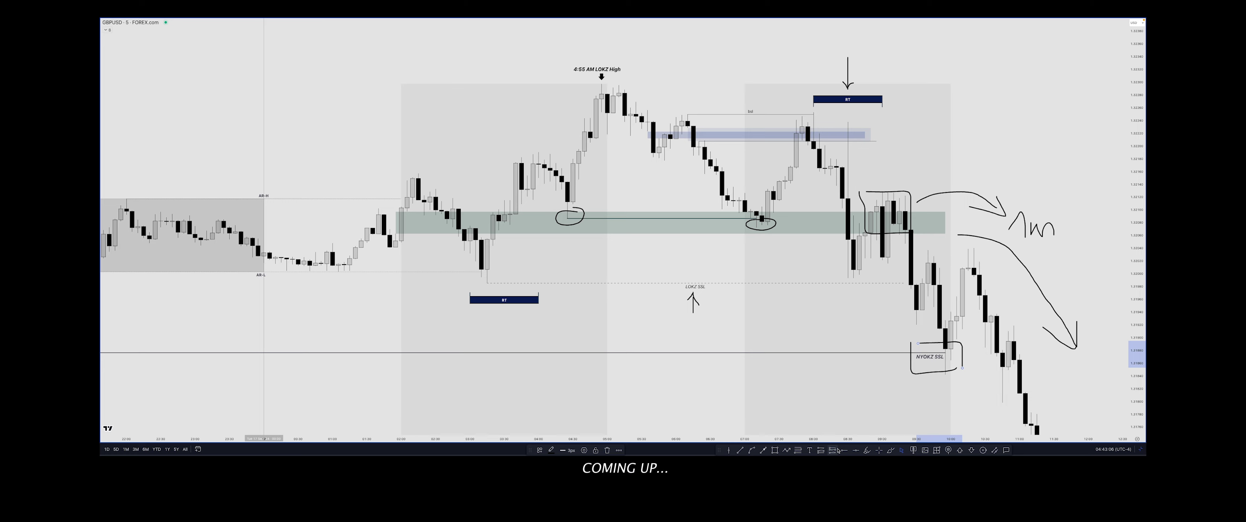
{"action": "left_click", "coordinate": [850, 314]}
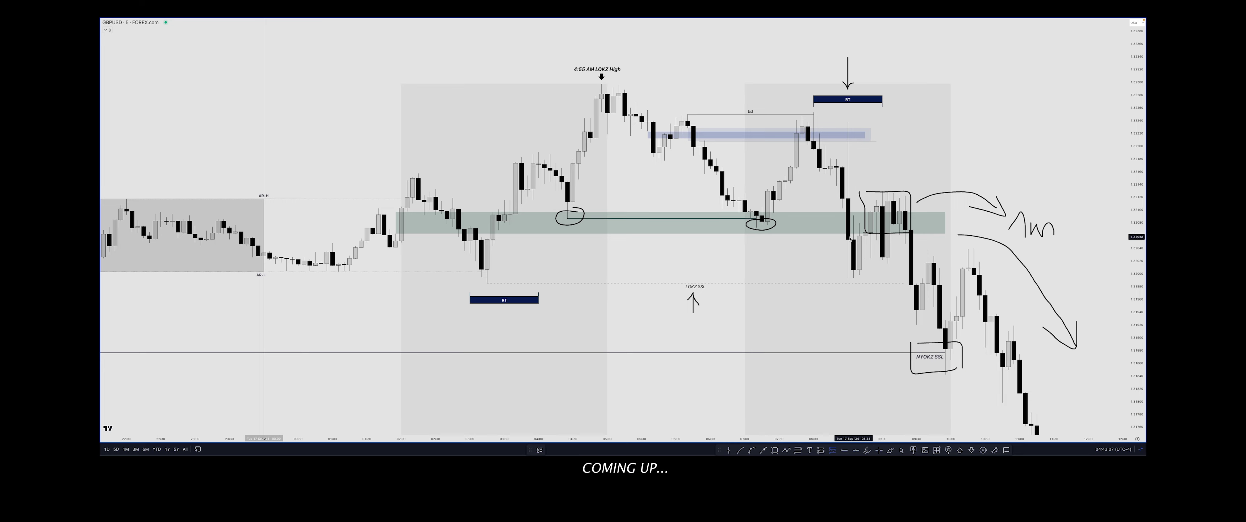
{"action": "left_click", "coordinate": [876, 223]}
{"action": "left_click_drag", "start_coordinate": [876, 135], "coordinate": [879, 191]}
{"action": "left_click_drag", "start_coordinate": [877, 322], "coordinate": [877, 349]}
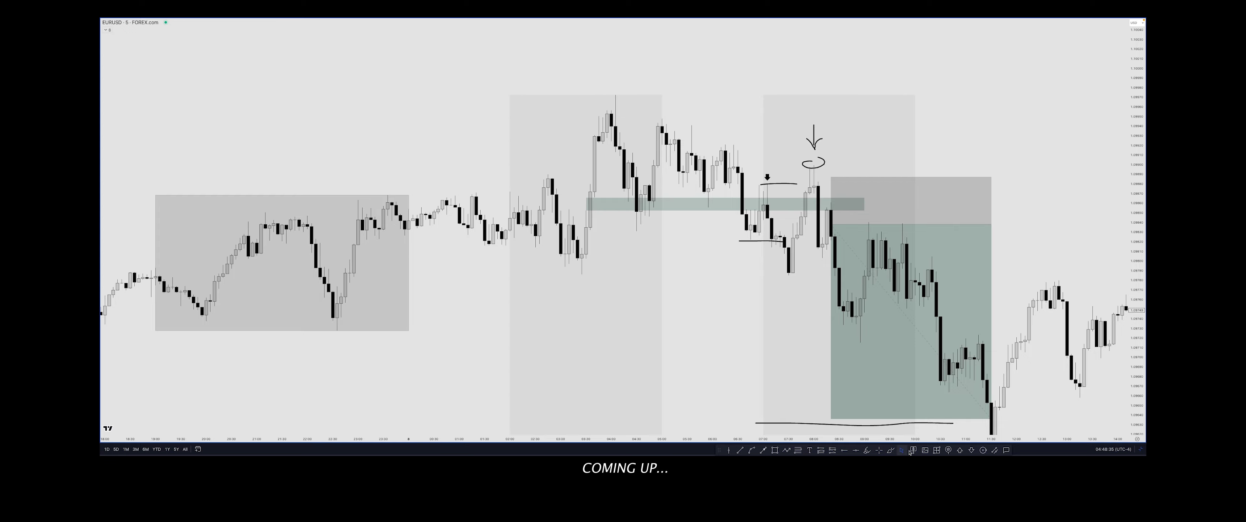
Circle the start of the green zone on the EURUSD chart with the brush.
{"action": "left_click", "coordinate": [890, 450]}
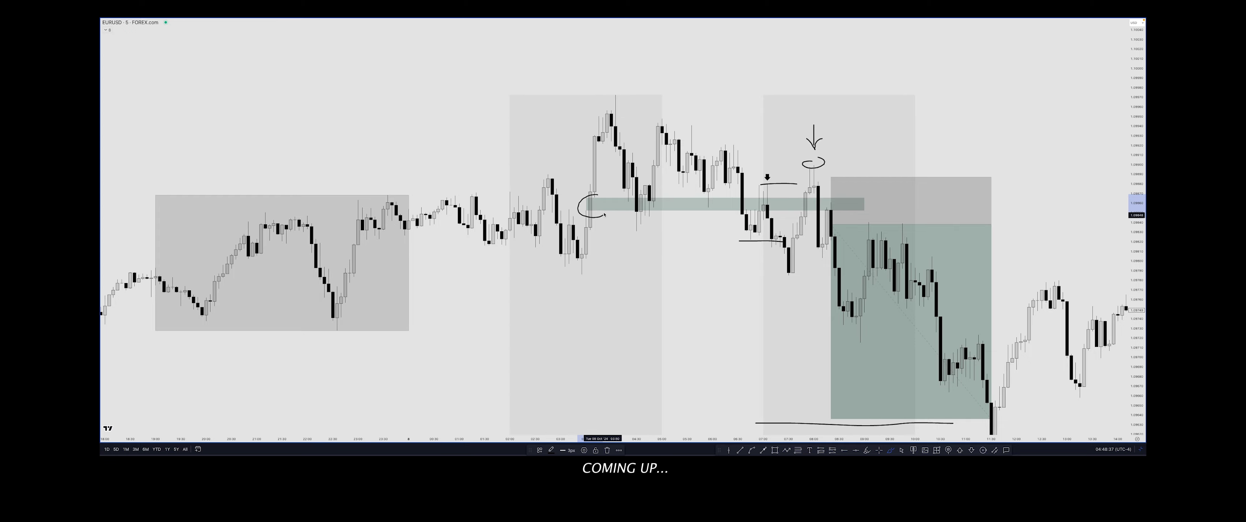
{"action": "left_click_drag", "start_coordinate": [600, 193], "coordinate": [600, 195]}
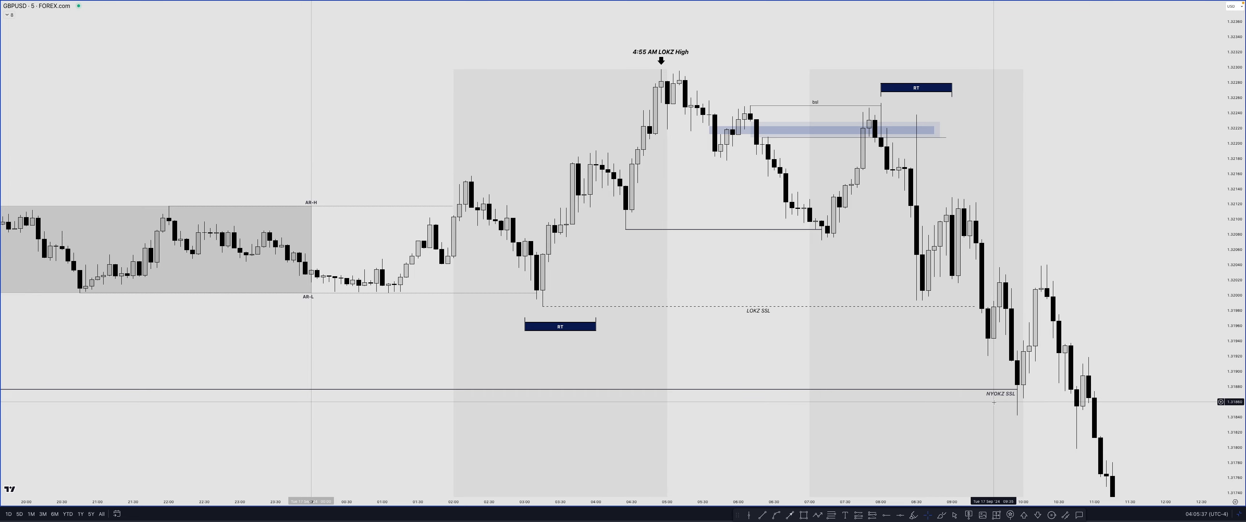
Increase the font size of the text label on the NYOKZ SSL trend line.
{"action": "double_click", "coordinate": [977, 391]}
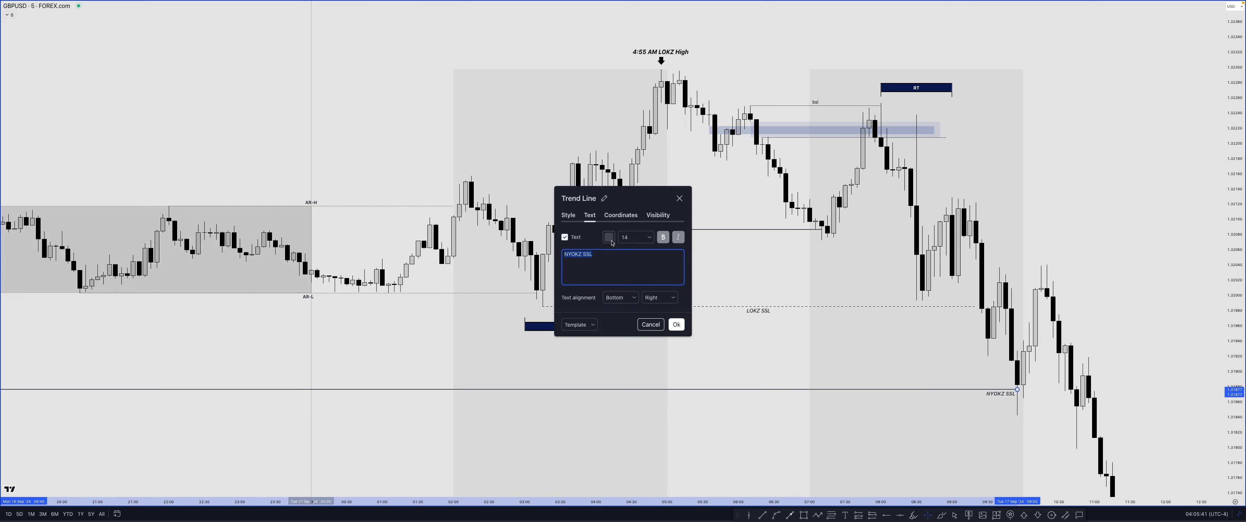
{"action": "left_click", "coordinate": [636, 236]}
{"action": "left_click", "coordinate": [633, 317]}
{"action": "left_click", "coordinate": [677, 324]}
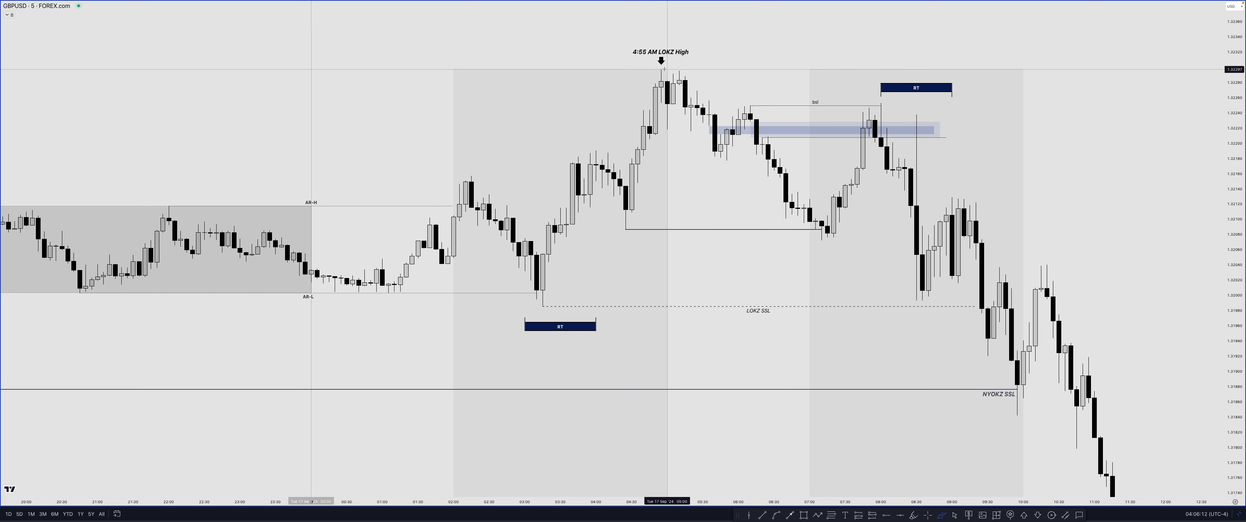
Brush a circle and lead-in line at the 4:55 AM LOKZ High, circle AR-H, and mark the two intermediate swing highs with short lines.
{"action": "left_click_drag", "start_coordinate": [664, 69], "coordinate": [662, 70]}
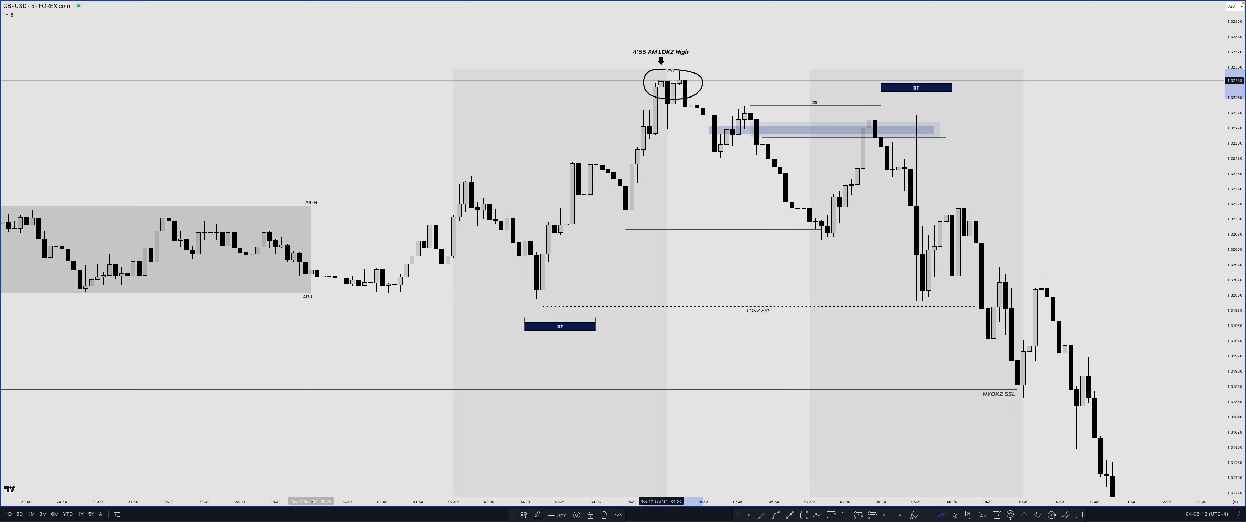
{"action": "left_click_drag", "start_coordinate": [508, 86], "coordinate": [643, 87]}
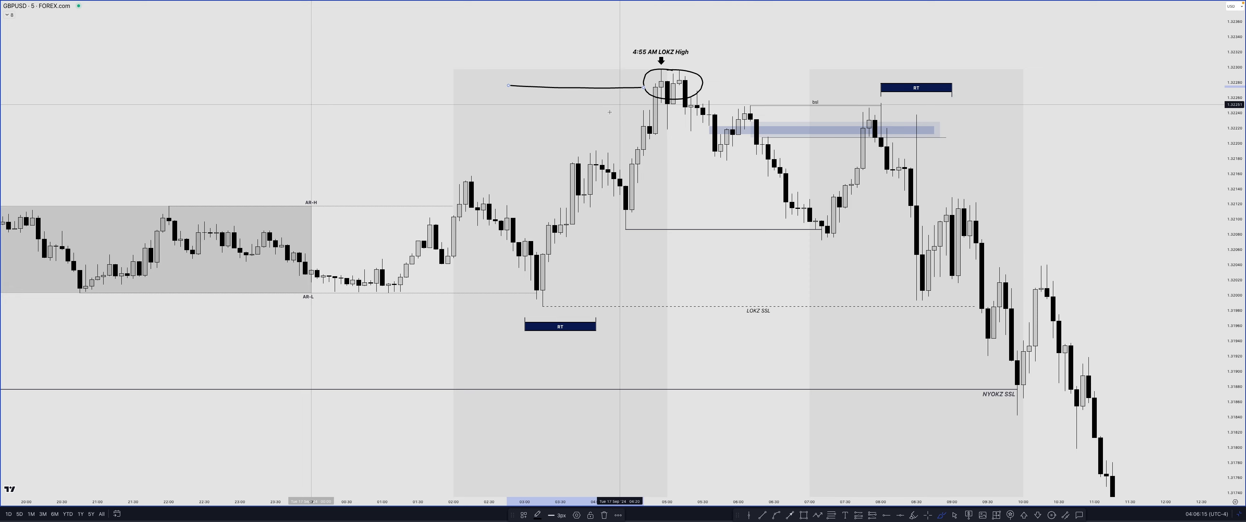
{"action": "left_click_drag", "start_coordinate": [312, 188], "coordinate": [311, 190]}
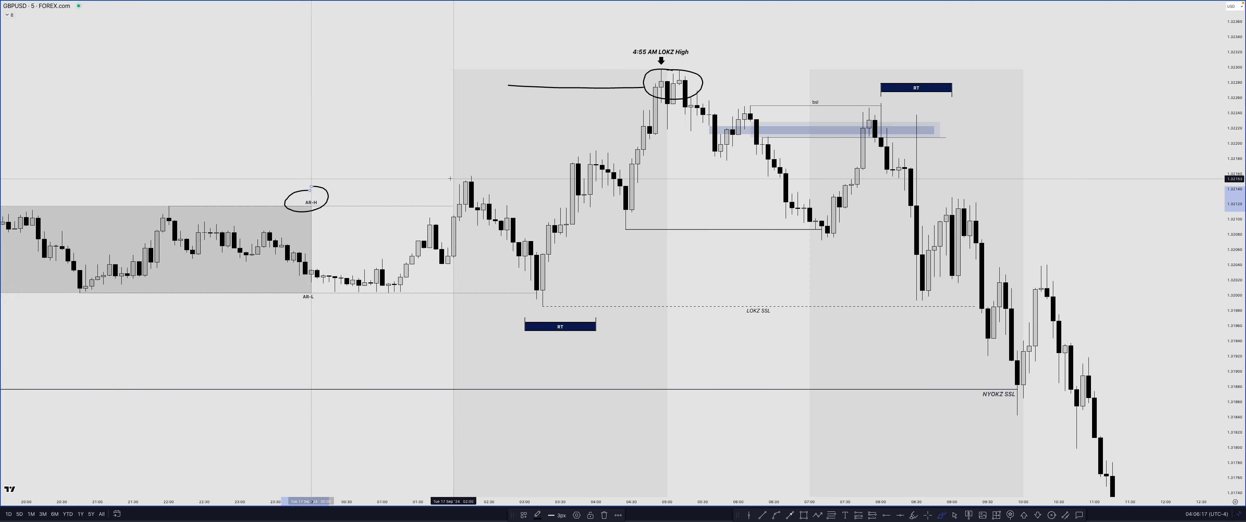
{"action": "left_click_drag", "start_coordinate": [449, 176], "coordinate": [507, 174]}
{"action": "left_click_drag", "start_coordinate": [562, 146], "coordinate": [609, 147]}
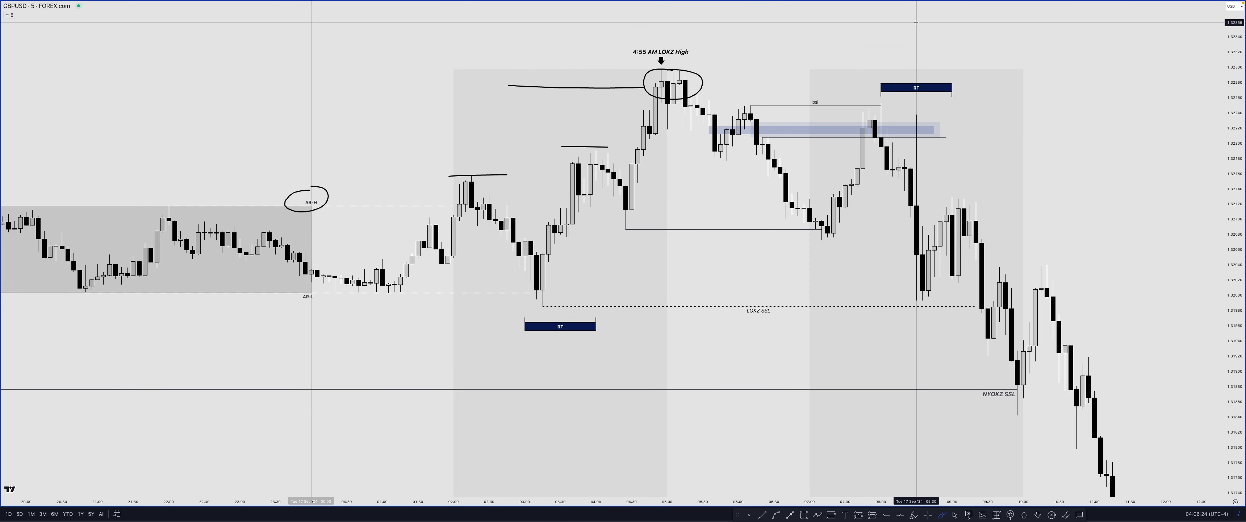
Sketch a down arrow above the upper RT label, a curved bearish arrow from the LOKZ High, and a mark around the NYOKZ SSL low.
{"action": "mouse_move", "coordinate": [916, 24]}
{"action": "left_mouse_down"}
{"action": "mouse_move", "coordinate": [916, 64]}
{"action": "mouse_move", "coordinate": [928, 55]}
{"action": "left_mouse_up"}
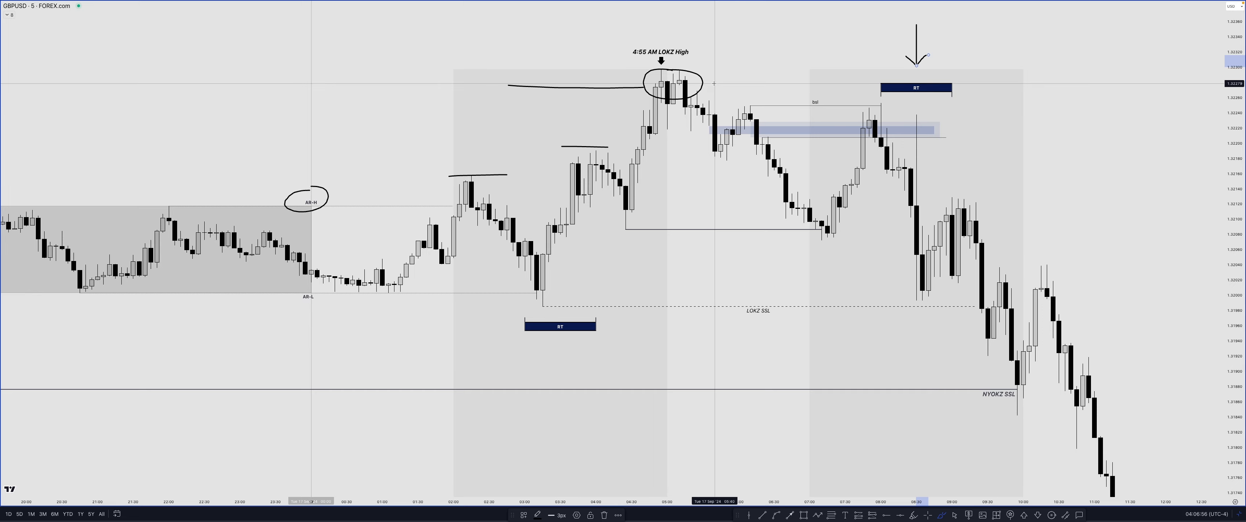
{"action": "mouse_move", "coordinate": [709, 82]}
{"action": "left_mouse_down"}
{"action": "mouse_move", "coordinate": [888, 82]}
{"action": "mouse_move", "coordinate": [1035, 126]}
{"action": "mouse_move", "coordinate": [1076, 207]}
{"action": "mouse_move", "coordinate": [1082, 175]}
{"action": "left_mouse_up"}
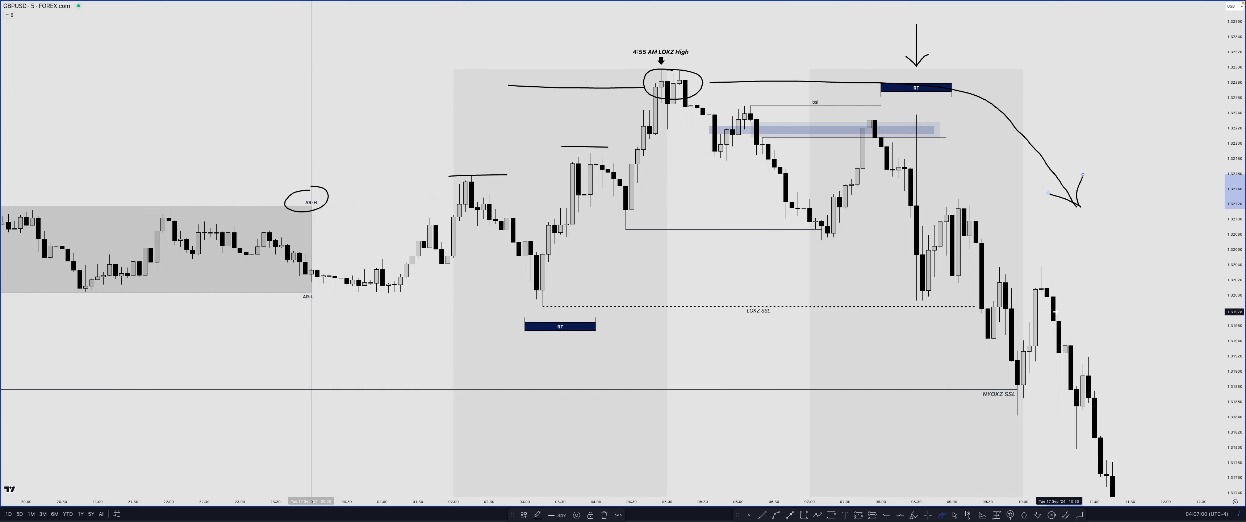
{"action": "mouse_move", "coordinate": [970, 382]}
{"action": "left_mouse_down"}
{"action": "mouse_move", "coordinate": [967, 408]}
{"action": "mouse_move", "coordinate": [1028, 415]}
{"action": "left_mouse_up"}
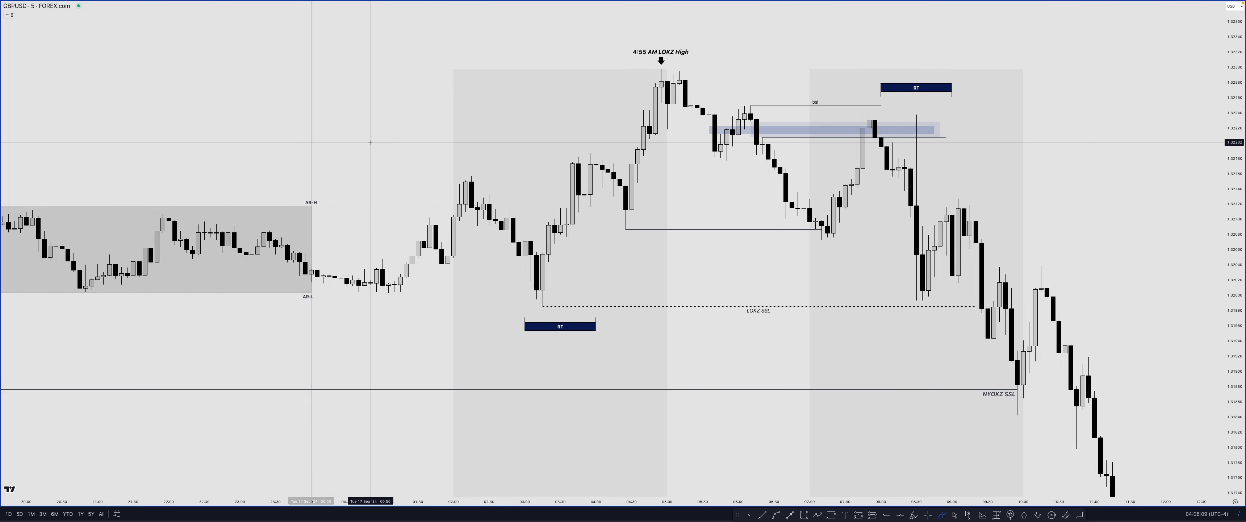
Handwrite a circled 1 above the early-morning candles and an underlined "H-L-E > DOL" note above it.
{"action": "mouse_move", "coordinate": [370, 151]}
{"action": "left_mouse_down"}
{"action": "mouse_move", "coordinate": [381, 112]}
{"action": "mouse_move", "coordinate": [382, 161]}
{"action": "left_mouse_up"}
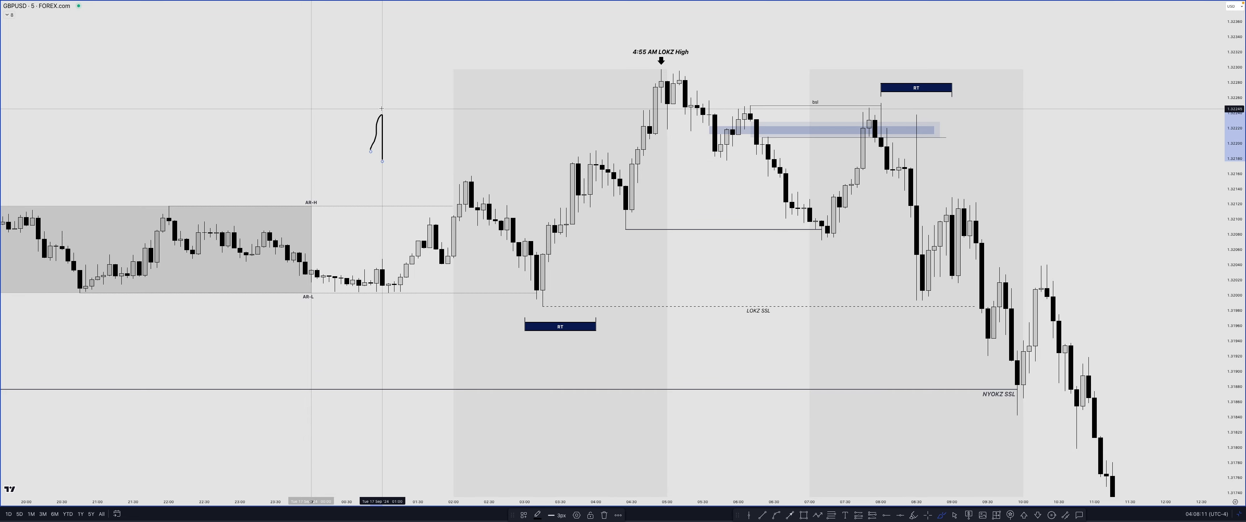
{"action": "mouse_move", "coordinate": [381, 106]}
{"action": "left_mouse_down"}
{"action": "mouse_move", "coordinate": [345, 154]}
{"action": "mouse_move", "coordinate": [398, 111]}
{"action": "mouse_move", "coordinate": [381, 105]}
{"action": "left_mouse_up"}
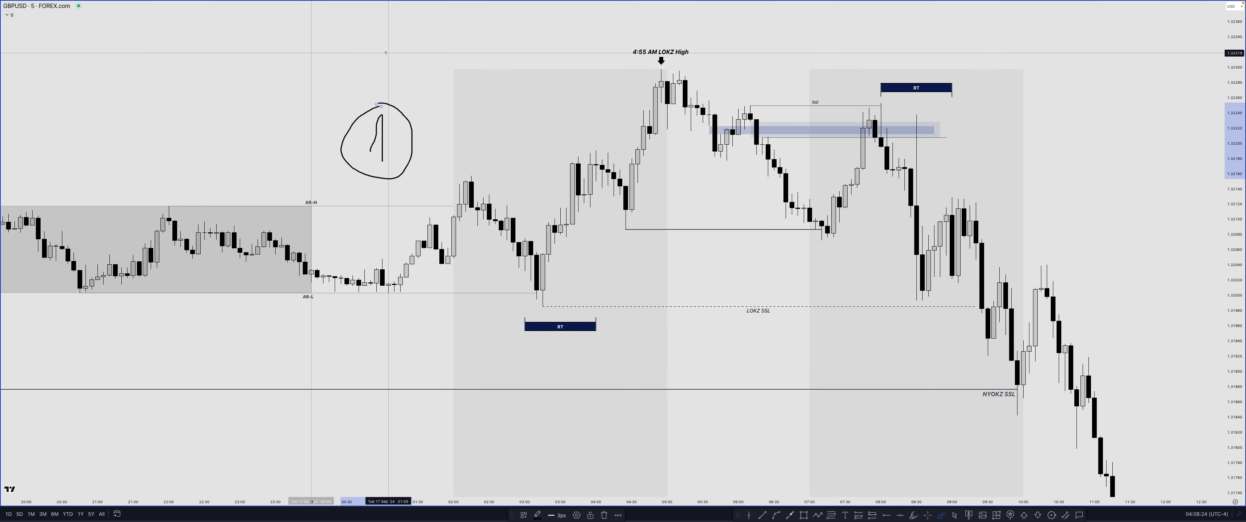
{"action": "mouse_move", "coordinate": [376, 42]}
{"action": "left_mouse_down"}
{"action": "mouse_move", "coordinate": [377, 68]}
{"action": "mouse_move", "coordinate": [442, 56]}
{"action": "mouse_move", "coordinate": [450, 69]}
{"action": "mouse_move", "coordinate": [500, 58]}
{"action": "mouse_move", "coordinate": [516, 71]}
{"action": "left_mouse_up"}
{"action": "mouse_move", "coordinate": [517, 71]}
{"action": "left_mouse_down"}
{"action": "mouse_move", "coordinate": [537, 71]}
{"action": "mouse_move", "coordinate": [543, 47]}
{"action": "left_mouse_up"}
{"action": "left_click_drag", "start_coordinate": [372, 81], "coordinate": [572, 89]}
{"action": "mouse_move", "coordinate": [573, 78]}
{"action": "left_mouse_down"}
{"action": "mouse_move", "coordinate": [574, 90]}
{"action": "mouse_move", "coordinate": [605, 79]}
{"action": "mouse_move", "coordinate": [632, 91]}
{"action": "left_mouse_up"}
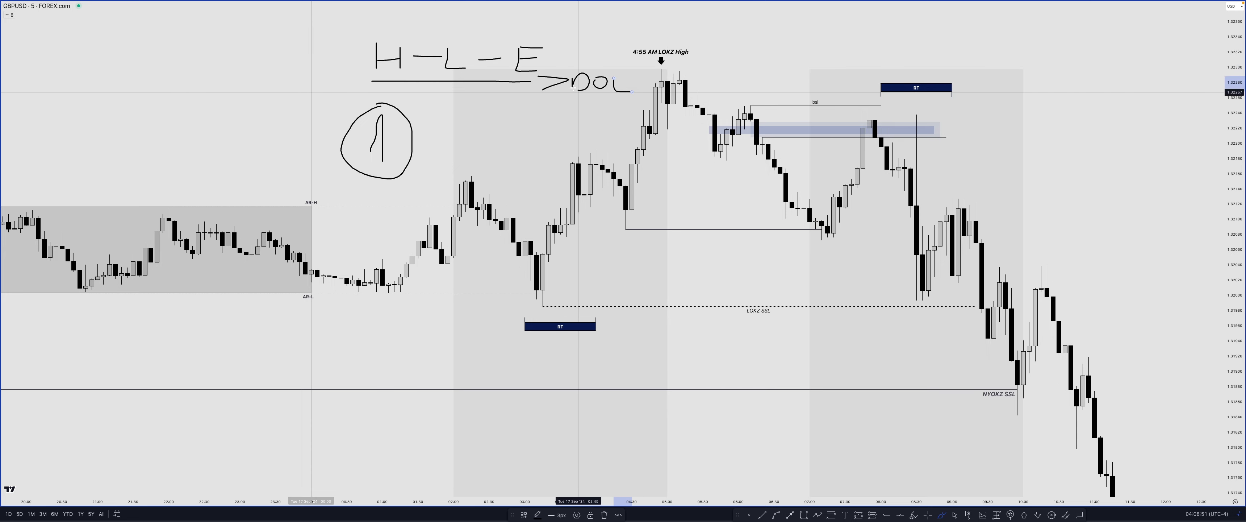
Draw an arrow pointing to the circled 1 and handwrite "1-15m" above the arrow.
{"action": "left_click", "coordinate": [231, 154]}
{"action": "mouse_move", "coordinate": [205, 153]}
{"action": "left_mouse_down"}
{"action": "mouse_move", "coordinate": [337, 154]}
{"action": "mouse_move", "coordinate": [317, 167]}
{"action": "left_mouse_up"}
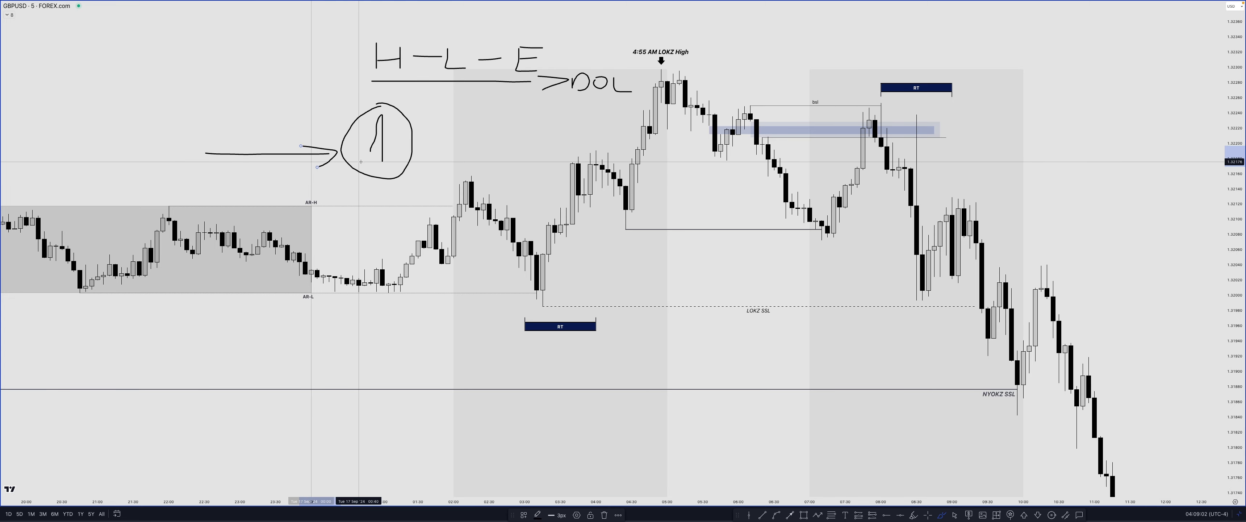
{"action": "mouse_move", "coordinate": [128, 124]}
{"action": "left_mouse_down"}
{"action": "mouse_move", "coordinate": [142, 98]}
{"action": "mouse_move", "coordinate": [151, 130]}
{"action": "mouse_move", "coordinate": [192, 114]}
{"action": "mouse_move", "coordinate": [228, 120]}
{"action": "left_mouse_up"}
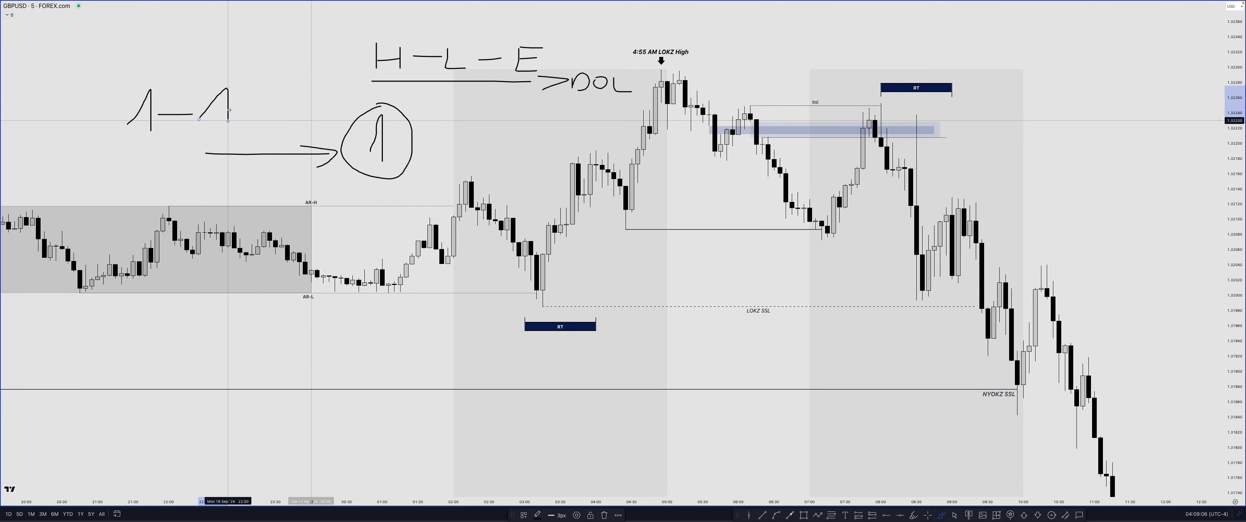
{"action": "mouse_move", "coordinate": [235, 89]}
{"action": "left_mouse_down"}
{"action": "mouse_move", "coordinate": [264, 94]}
{"action": "mouse_move", "coordinate": [244, 104]}
{"action": "mouse_move", "coordinate": [288, 131]}
{"action": "left_mouse_up"}
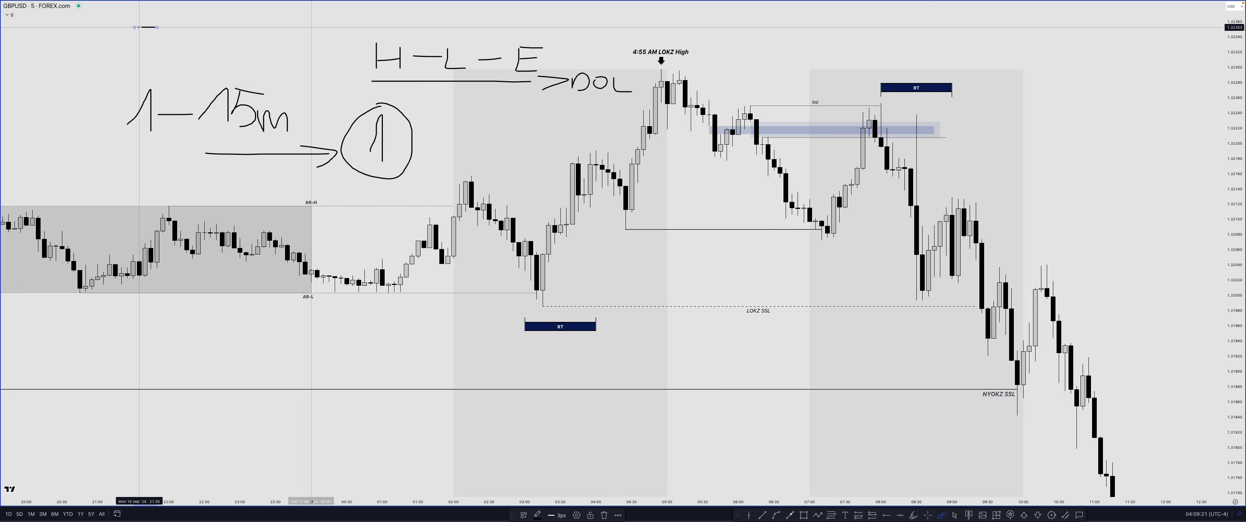
Handwrite "5 - 15m" above the 1-15m note, underline both numbers, insert 10 between them, and add an underlined "1-5" below.
{"action": "mouse_move", "coordinate": [139, 27]}
{"action": "left_mouse_down"}
{"action": "mouse_move", "coordinate": [129, 46]}
{"action": "mouse_move", "coordinate": [204, 44]}
{"action": "mouse_move", "coordinate": [228, 58]}
{"action": "mouse_move", "coordinate": [245, 36]}
{"action": "mouse_move", "coordinate": [240, 55]}
{"action": "left_mouse_up"}
{"action": "left_click_drag", "start_coordinate": [253, 47], "coordinate": [276, 57]}
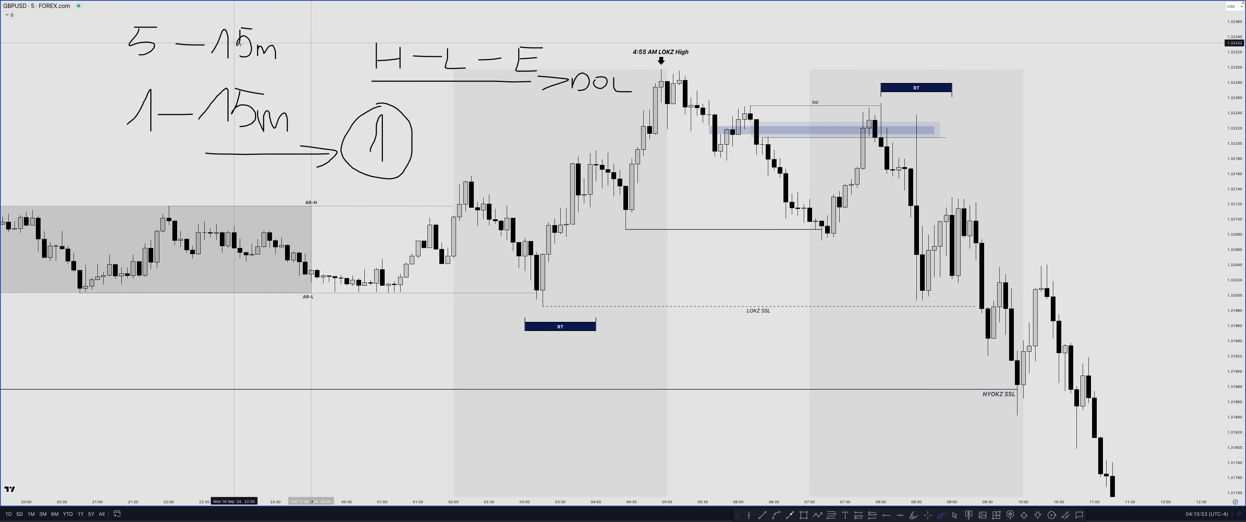
{"action": "left_click_drag", "start_coordinate": [128, 64], "coordinate": [264, 68]}
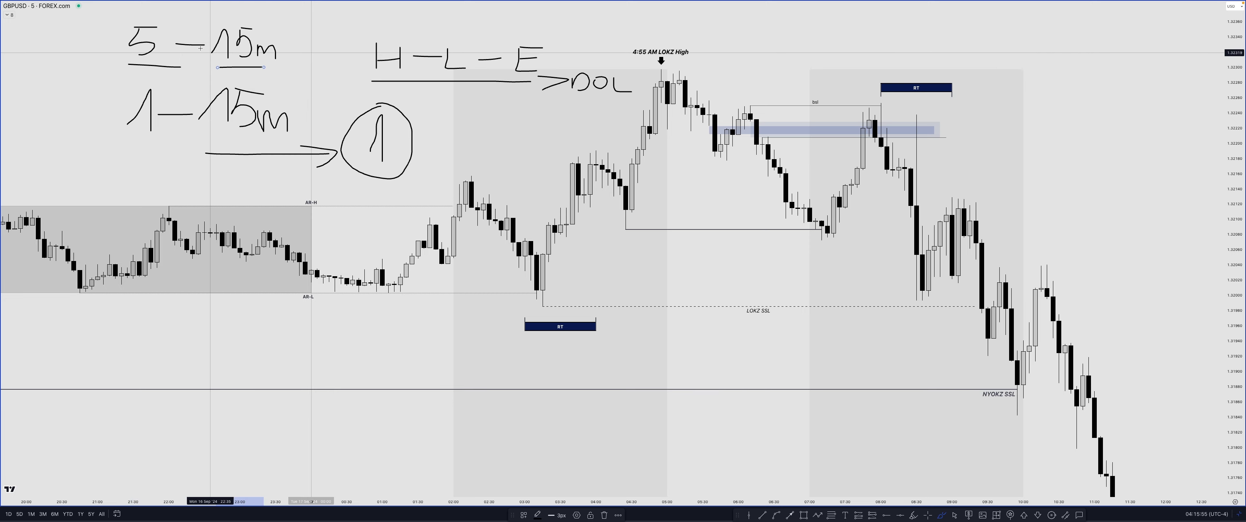
{"action": "mouse_move", "coordinate": [178, 28]}
{"action": "left_mouse_down"}
{"action": "mouse_move", "coordinate": [180, 43]}
{"action": "mouse_move", "coordinate": [192, 28]}
{"action": "left_mouse_up"}
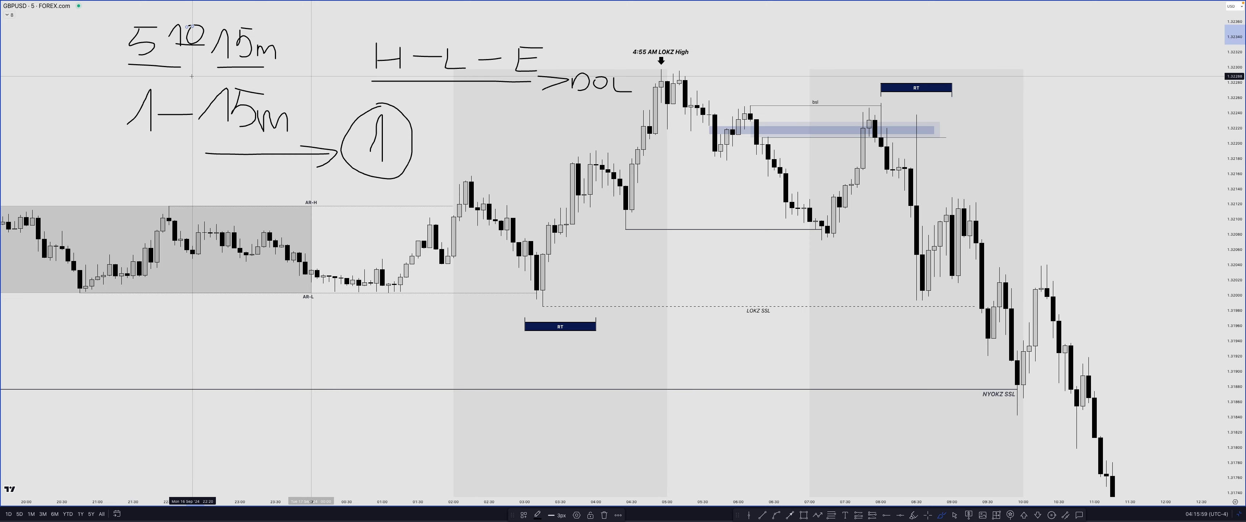
{"action": "mouse_move", "coordinate": [58, 171]}
{"action": "left_mouse_down"}
{"action": "mouse_move", "coordinate": [134, 155]}
{"action": "mouse_move", "coordinate": [132, 176]}
{"action": "left_mouse_up"}
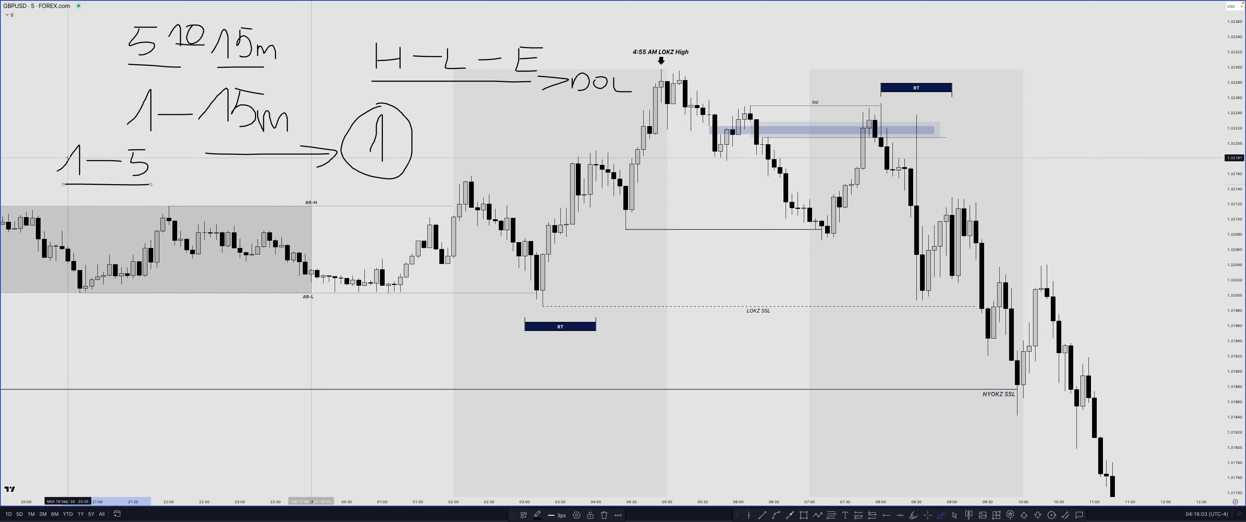
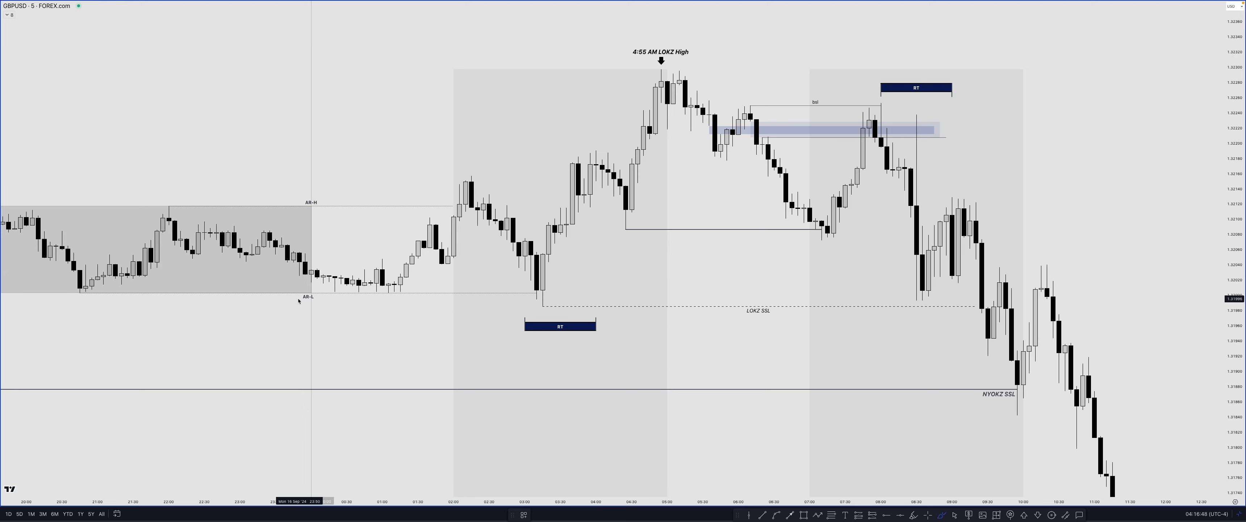
Brush a wave through the Asian range consolidation, circle the first high after 02:00, and draw an arrow from it back to AR-H.
{"action": "mouse_move", "coordinate": [86, 288]}
{"action": "left_mouse_down"}
{"action": "mouse_move", "coordinate": [264, 264]}
{"action": "mouse_move", "coordinate": [317, 237]}
{"action": "left_mouse_up"}
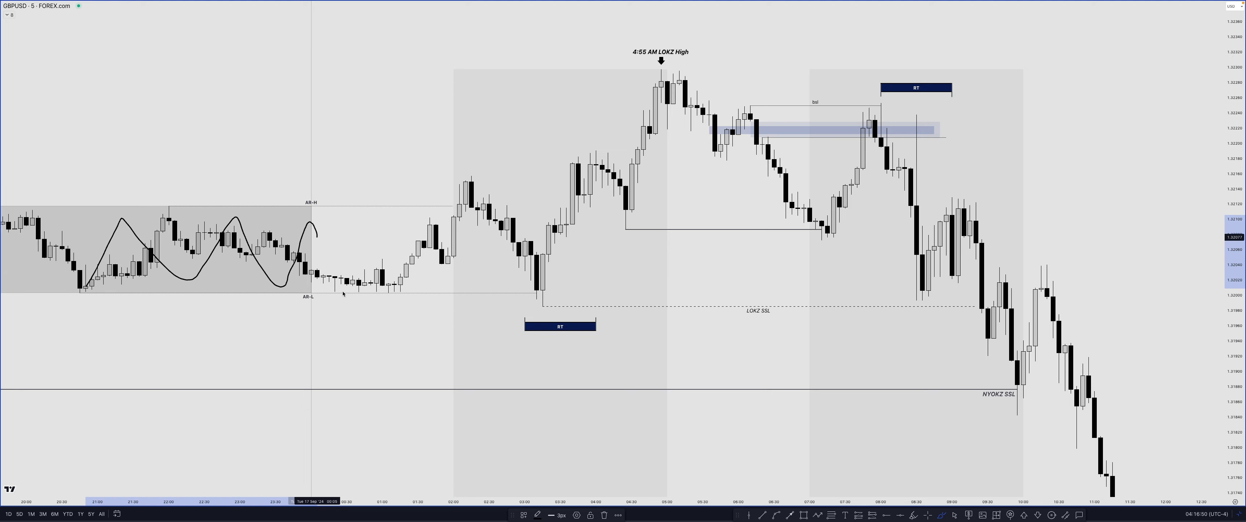
{"action": "left_click_drag", "start_coordinate": [343, 293], "coordinate": [387, 273]}
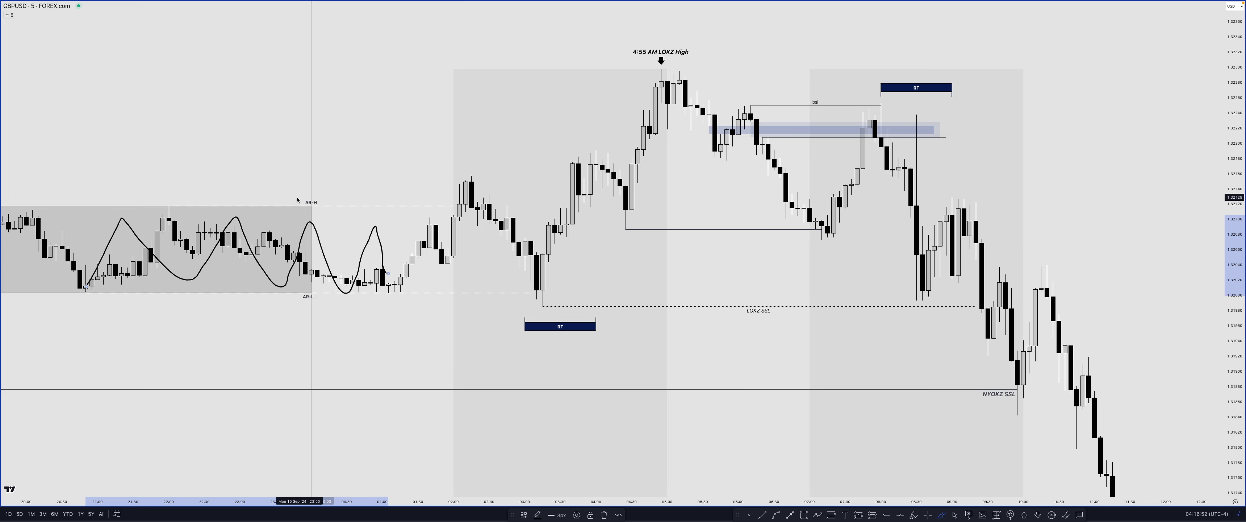
{"action": "mouse_move", "coordinate": [472, 169]}
{"action": "left_mouse_down"}
{"action": "mouse_move", "coordinate": [446, 185]}
{"action": "mouse_move", "coordinate": [476, 172]}
{"action": "mouse_move", "coordinate": [304, 195]}
{"action": "mouse_move", "coordinate": [341, 193]}
{"action": "left_mouse_up"}
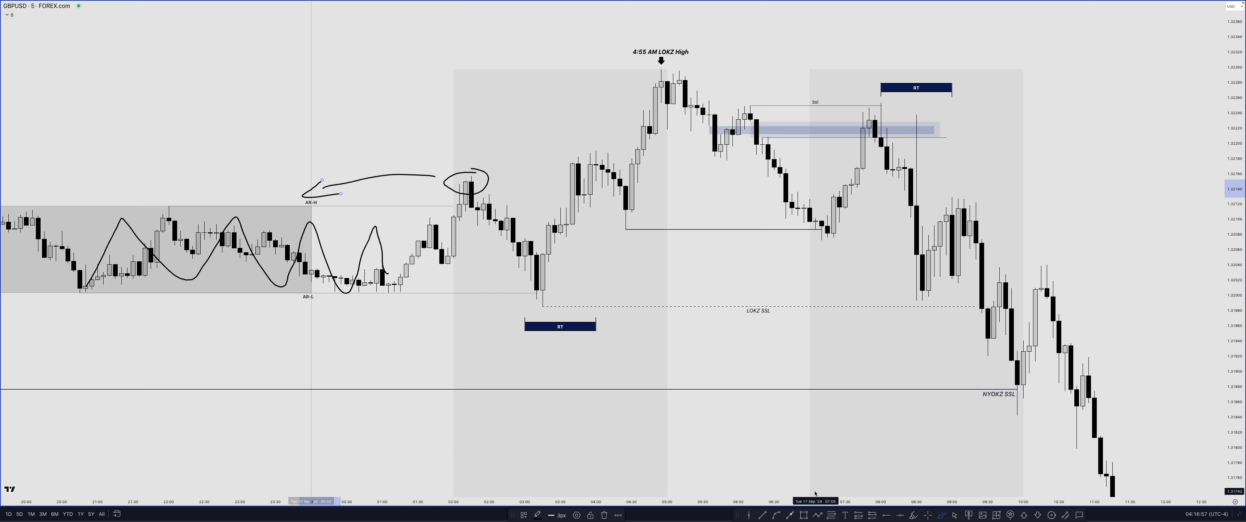
Draw a rectangle over the rising candles that lead into the circled high above AR-H.
{"action": "left_click", "coordinate": [803, 514]}
{"action": "left_click_drag", "start_coordinate": [448, 261], "coordinate": [478, 176]}
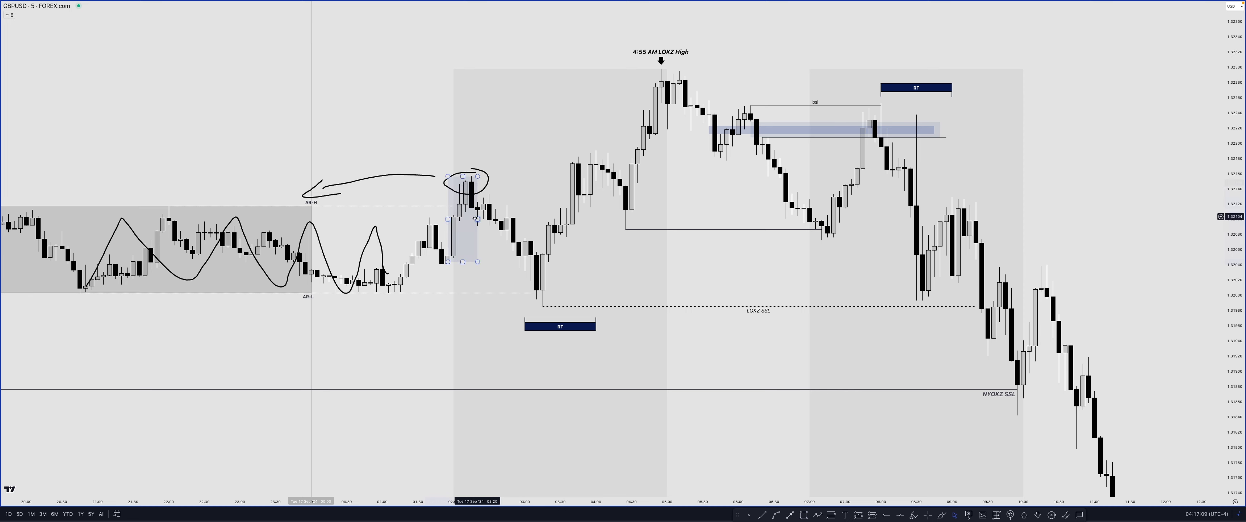
{"action": "left_click", "coordinate": [320, 233]}
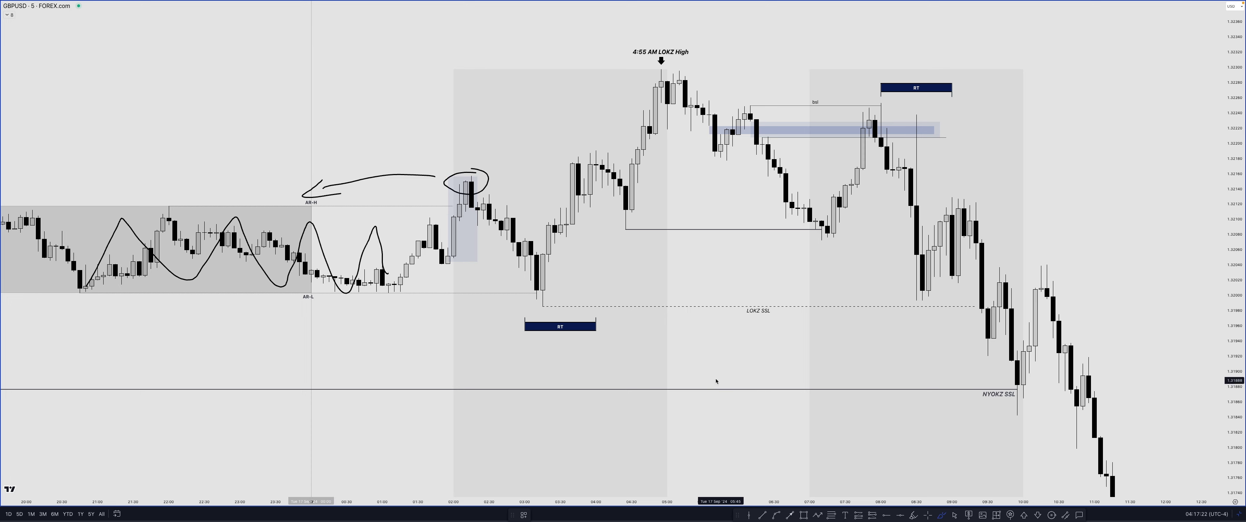
Sketch a zigzag between two horizontal lines with a rising breakout stroke in the empty area, and place a long position beside it.
{"action": "left_click", "coordinate": [88, 126]}
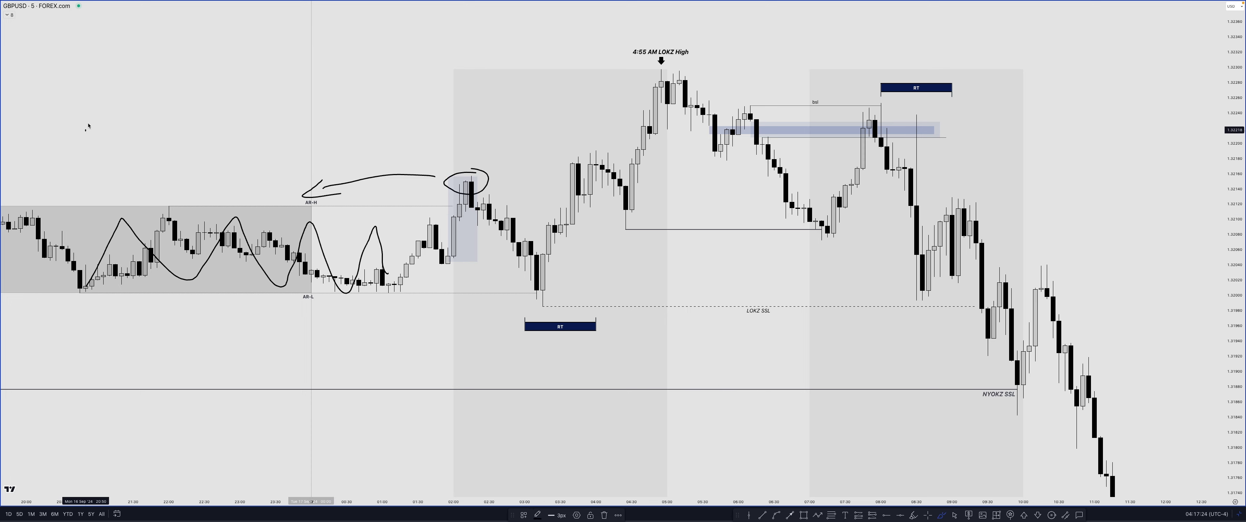
{"action": "mouse_move", "coordinate": [88, 126]}
{"action": "left_mouse_down"}
{"action": "mouse_move", "coordinate": [131, 96]}
{"action": "mouse_move", "coordinate": [140, 126]}
{"action": "left_mouse_up"}
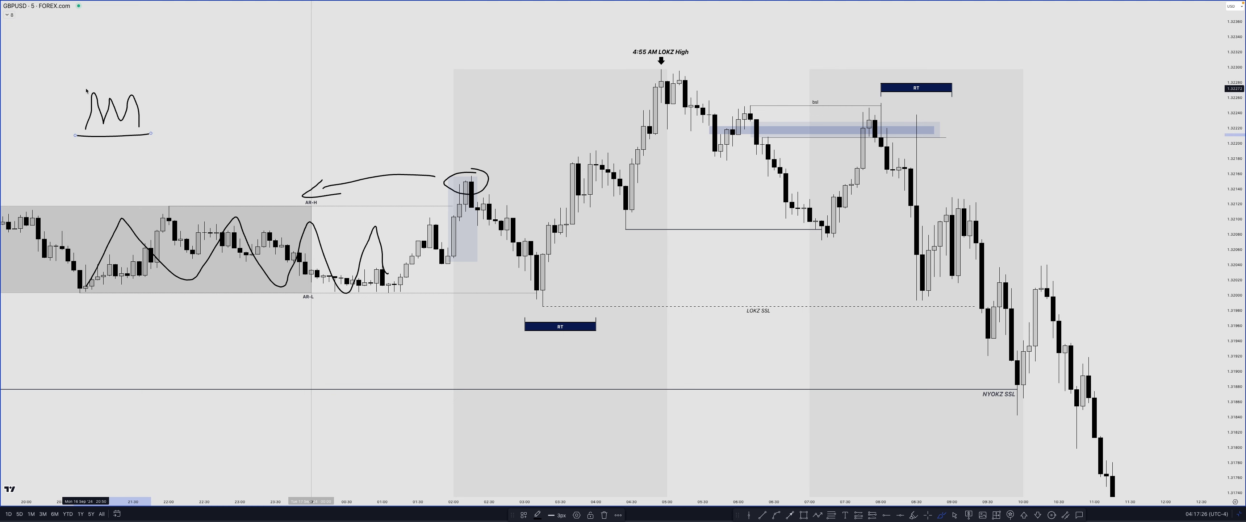
{"action": "left_click_drag", "start_coordinate": [87, 88], "coordinate": [151, 88]}
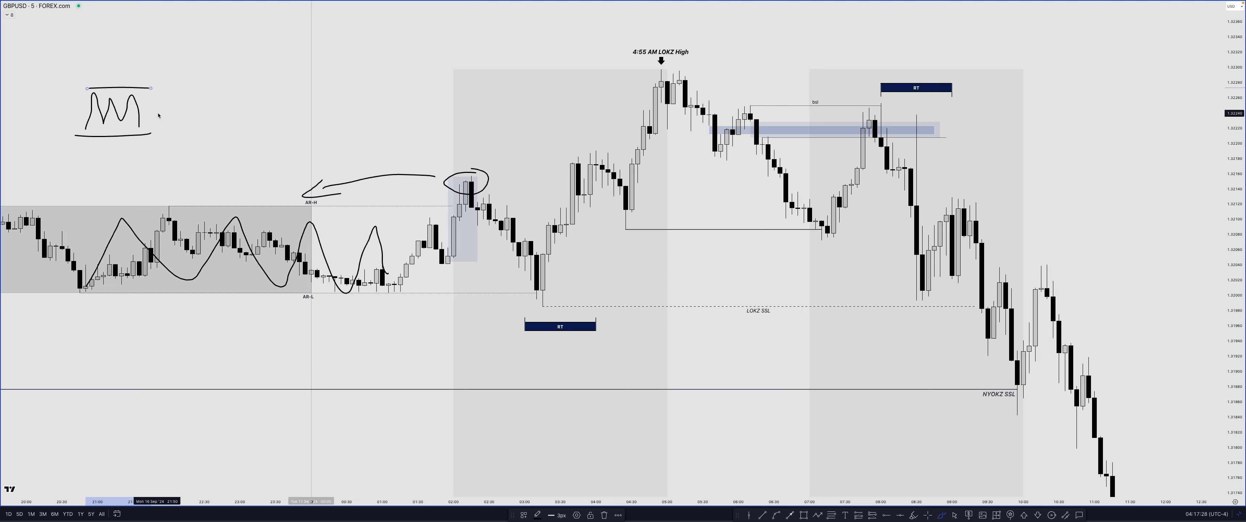
{"action": "left_click_drag", "start_coordinate": [158, 115], "coordinate": [169, 78]}
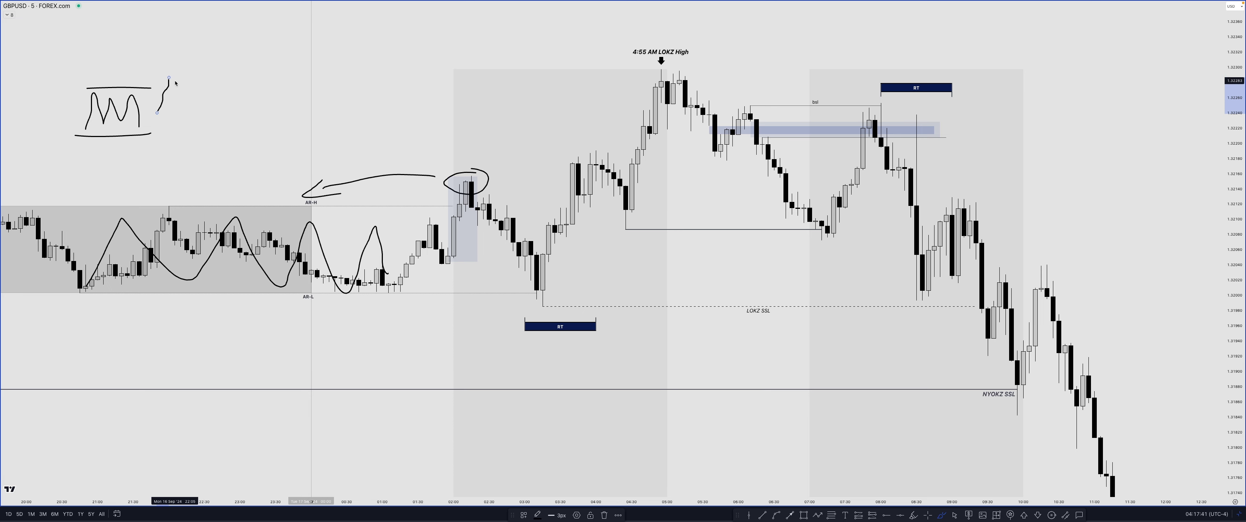
{"action": "left_click", "coordinate": [175, 78]}
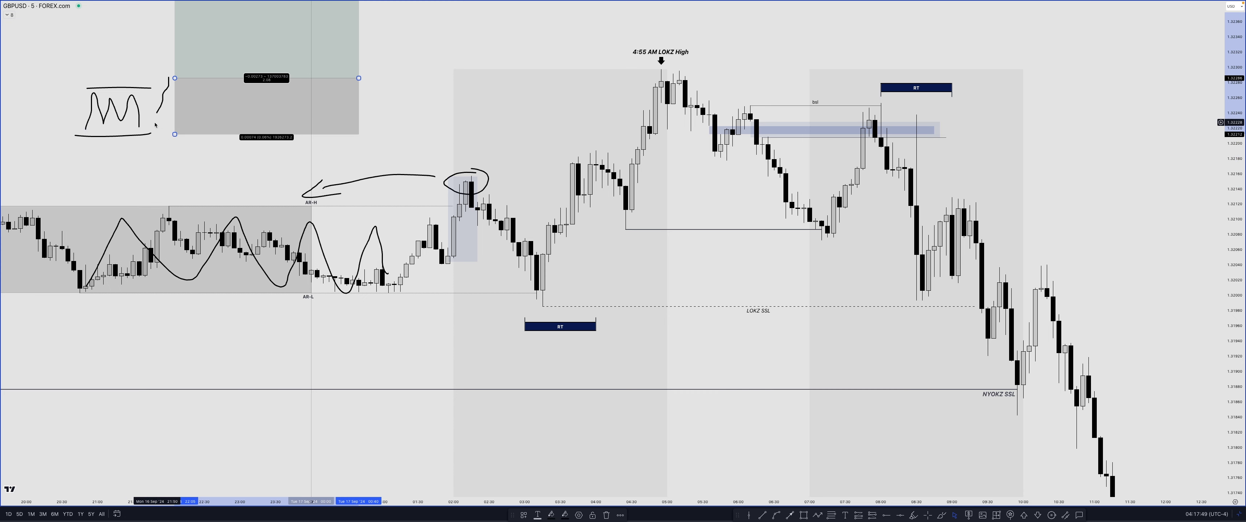
{"action": "left_click", "coordinate": [173, 139]}
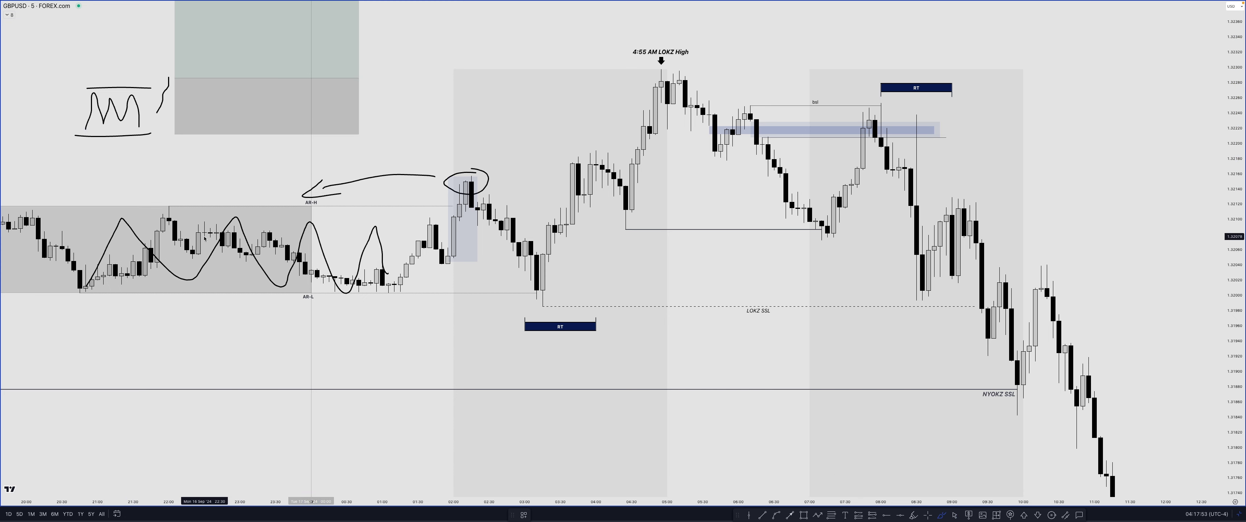
Extend the range sketch with a dip below its lower line and a rising arrow, and add zigzag strokes and small marks at both lines.
{"action": "mouse_move", "coordinate": [172, 78]}
{"action": "left_mouse_down"}
{"action": "mouse_move", "coordinate": [187, 144]}
{"action": "mouse_move", "coordinate": [235, 79]}
{"action": "mouse_move", "coordinate": [246, 27]}
{"action": "mouse_move", "coordinate": [252, 52]}
{"action": "left_mouse_up"}
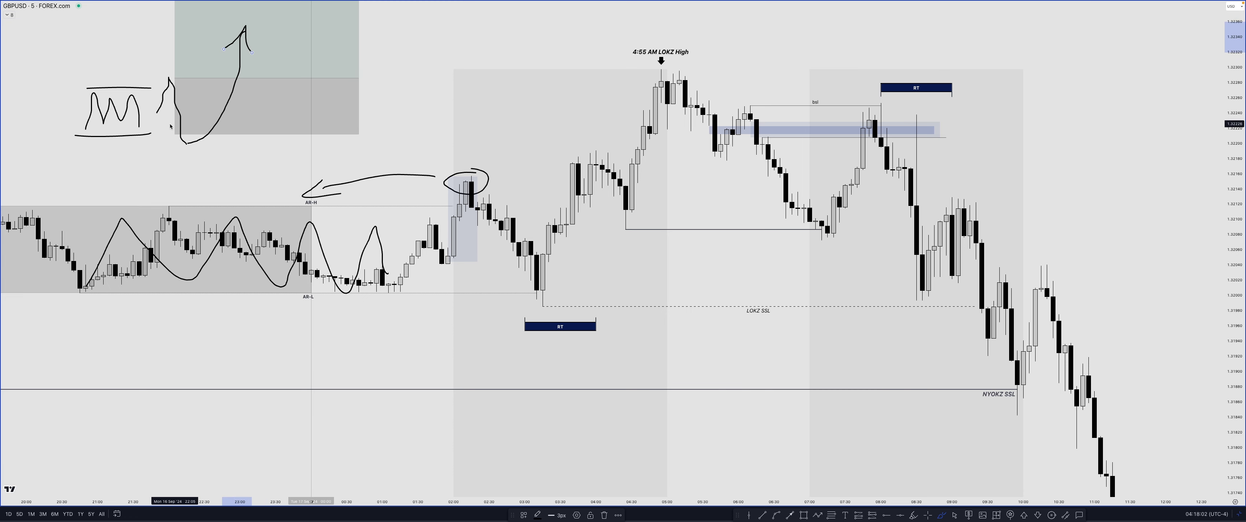
{"action": "left_click_drag", "start_coordinate": [141, 135], "coordinate": [181, 132]}
{"action": "mouse_move", "coordinate": [146, 89]}
{"action": "left_mouse_down"}
{"action": "mouse_move", "coordinate": [168, 88]}
{"action": "mouse_move", "coordinate": [92, 90]}
{"action": "mouse_move", "coordinate": [116, 121]}
{"action": "mouse_move", "coordinate": [145, 118]}
{"action": "left_mouse_up"}
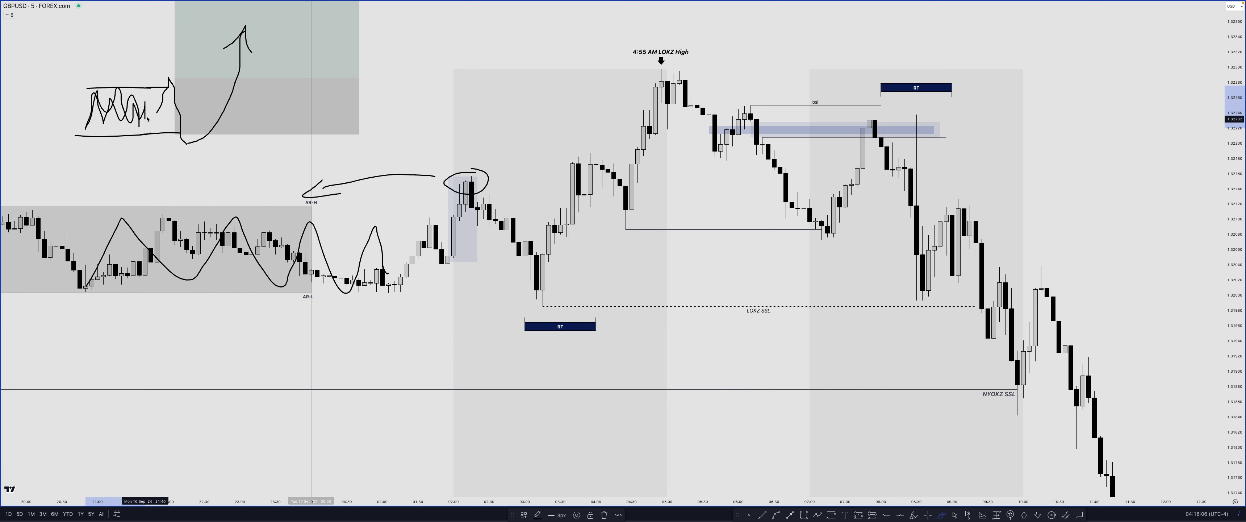
{"action": "left_click", "coordinate": [127, 79]}
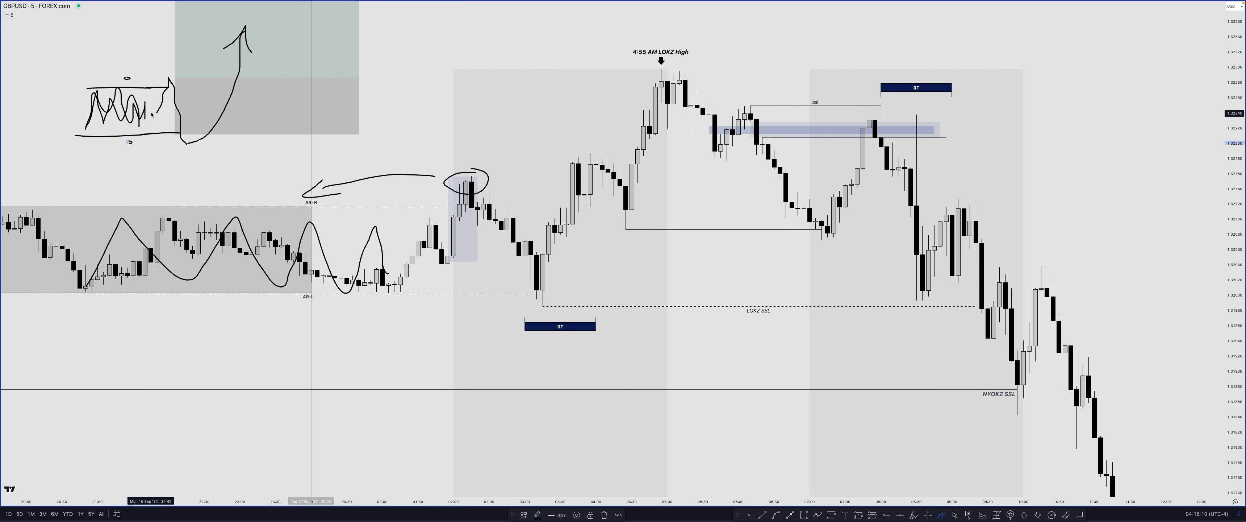
Box the sketch's breakout, draw a line with an up arrow beneath the dip, and mark the breakout high and arrow tip with horizontal lines.
{"action": "mouse_move", "coordinate": [151, 114]}
{"action": "left_mouse_down"}
{"action": "mouse_move", "coordinate": [151, 80]}
{"action": "mouse_move", "coordinate": [176, 74]}
{"action": "left_mouse_up"}
{"action": "left_click_drag", "start_coordinate": [173, 113], "coordinate": [154, 113]}
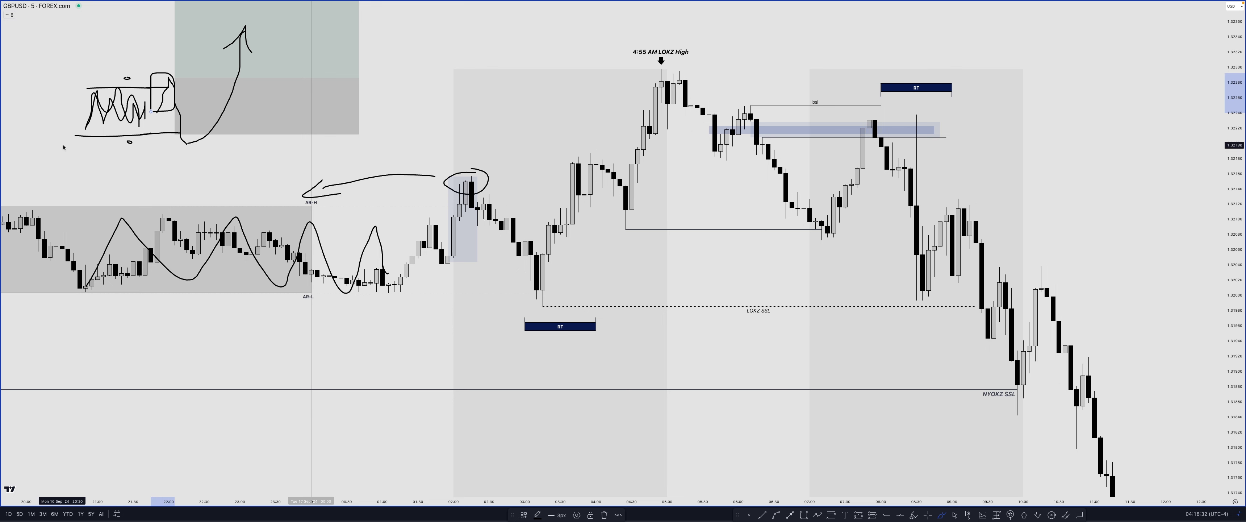
{"action": "mouse_move", "coordinate": [63, 145]}
{"action": "left_mouse_down"}
{"action": "mouse_move", "coordinate": [216, 145]}
{"action": "mouse_move", "coordinate": [185, 156]}
{"action": "mouse_move", "coordinate": [192, 168]}
{"action": "left_mouse_up"}
{"action": "left_click_drag", "start_coordinate": [169, 74], "coordinate": [230, 74]}
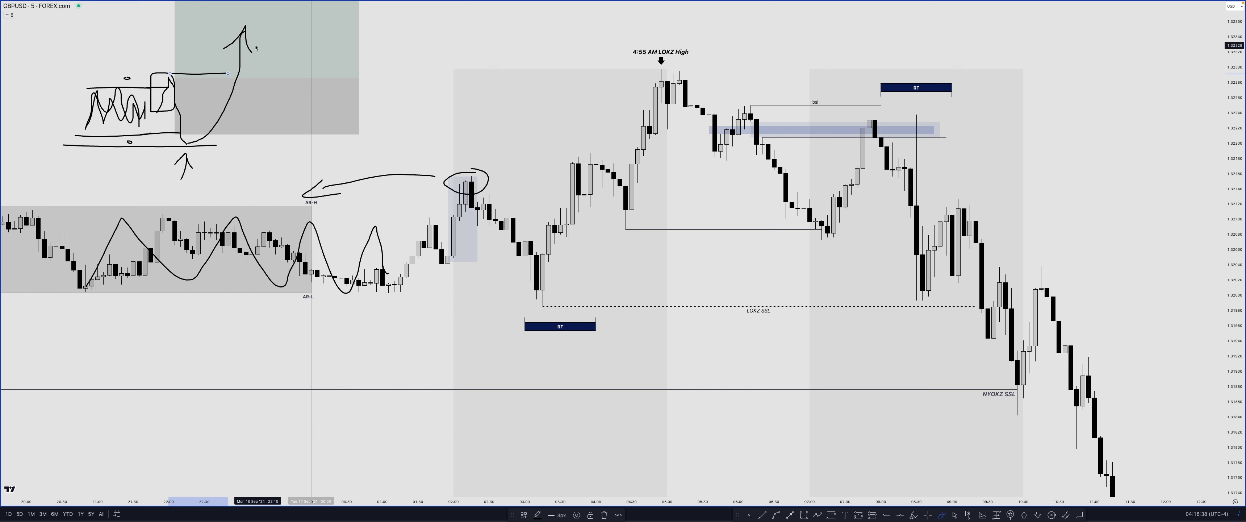
{"action": "left_click_drag", "start_coordinate": [224, 25], "coordinate": [287, 24]}
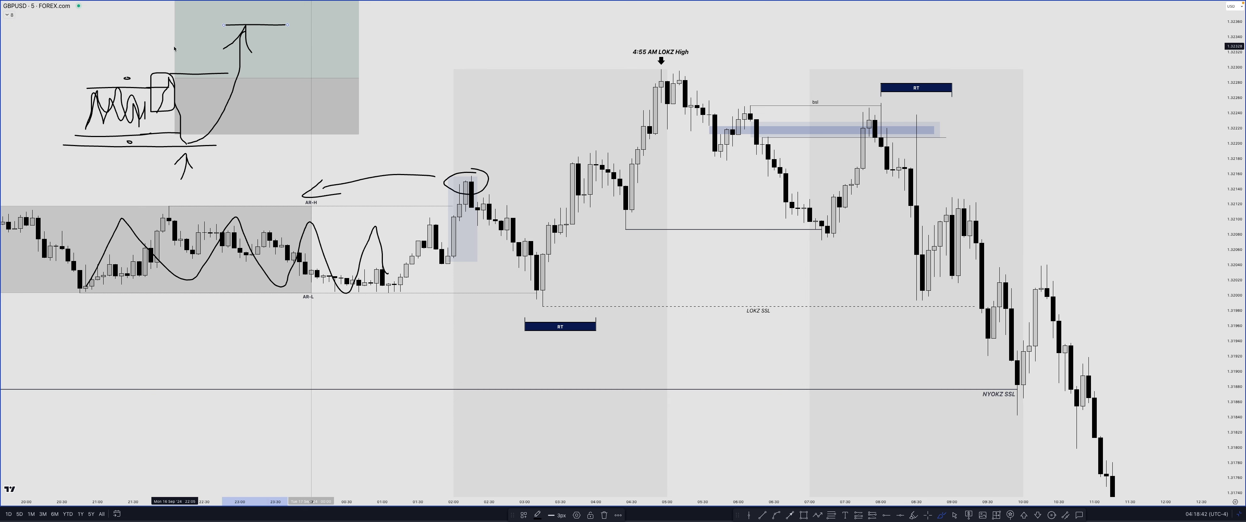
{"action": "mouse_move", "coordinate": [175, 43]}
{"action": "left_mouse_down"}
{"action": "mouse_move", "coordinate": [227, 29]}
{"action": "mouse_move", "coordinate": [252, 49]}
{"action": "mouse_move", "coordinate": [271, 45]}
{"action": "mouse_move", "coordinate": [297, 76]}
{"action": "left_mouse_up"}
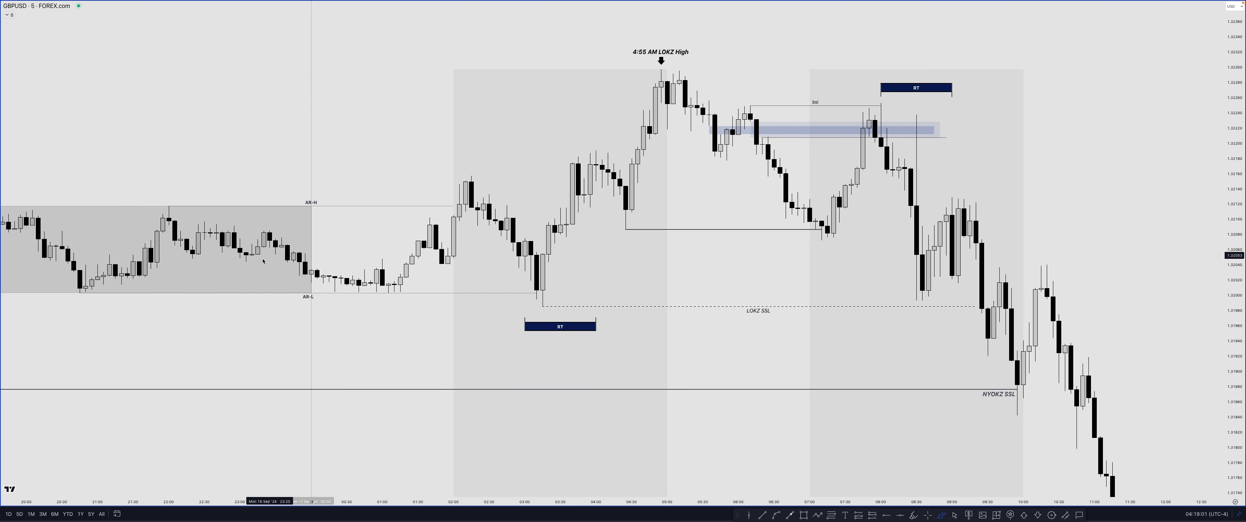
Brush a wave through the candles up to 02:00, with a double-headed arrow above the post-midnight part and a zigzag and down arrow above the Asian range.
{"action": "mouse_move", "coordinate": [175, 276]}
{"action": "left_mouse_down"}
{"action": "mouse_move", "coordinate": [211, 231]}
{"action": "mouse_move", "coordinate": [302, 254]}
{"action": "mouse_move", "coordinate": [402, 225]}
{"action": "mouse_move", "coordinate": [447, 259]}
{"action": "left_mouse_up"}
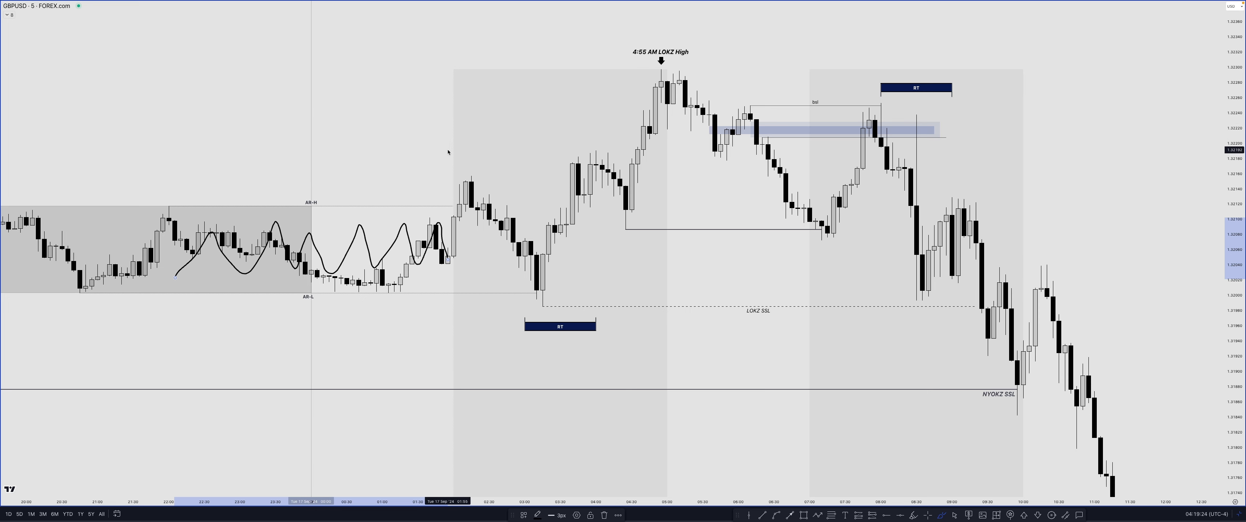
{"action": "mouse_move", "coordinate": [324, 137]}
{"action": "left_mouse_down"}
{"action": "mouse_move", "coordinate": [424, 138]}
{"action": "mouse_move", "coordinate": [306, 137]}
{"action": "mouse_move", "coordinate": [424, 139]}
{"action": "left_mouse_up"}
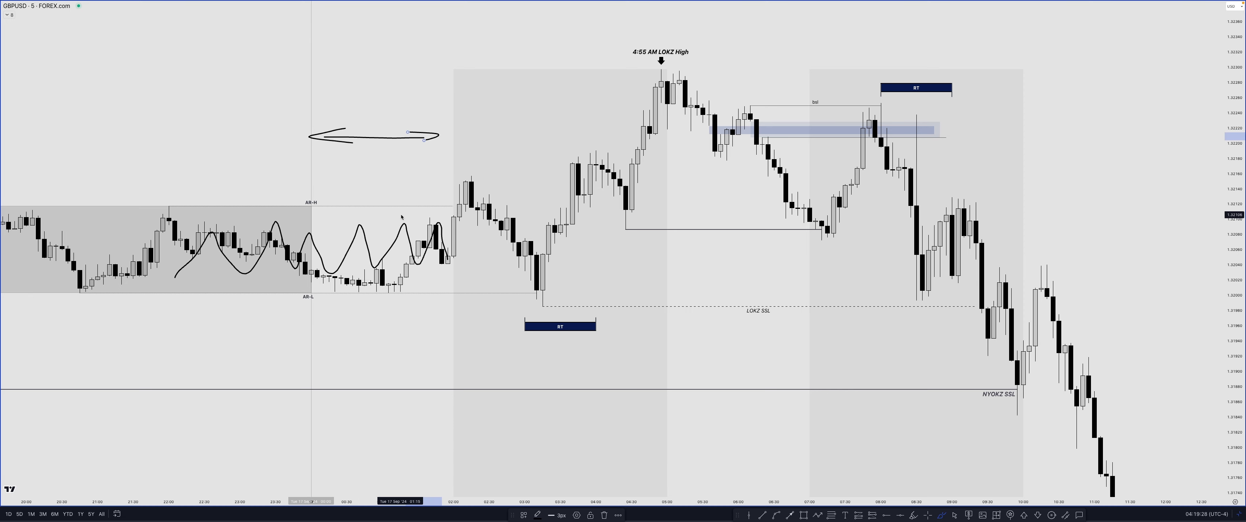
{"action": "mouse_move", "coordinate": [65, 183]}
{"action": "left_mouse_down"}
{"action": "mouse_move", "coordinate": [107, 155]}
{"action": "mouse_move", "coordinate": [116, 173]}
{"action": "mouse_move", "coordinate": [189, 199]}
{"action": "mouse_move", "coordinate": [186, 176]}
{"action": "left_mouse_up"}
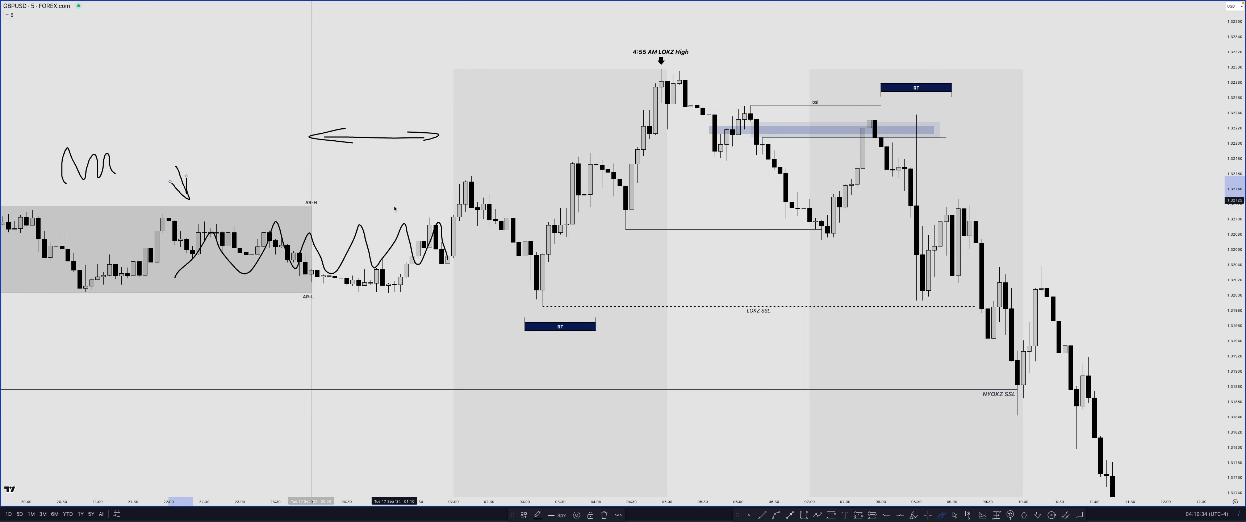
{"action": "mouse_move", "coordinate": [380, 271]}
{"action": "left_mouse_down"}
{"action": "mouse_move", "coordinate": [339, 291]}
{"action": "mouse_move", "coordinate": [382, 272]}
{"action": "left_mouse_up"}
{"action": "mouse_move", "coordinate": [376, 337]}
{"action": "left_mouse_down"}
{"action": "mouse_move", "coordinate": [376, 299]}
{"action": "mouse_move", "coordinate": [382, 319]}
{"action": "left_mouse_up"}
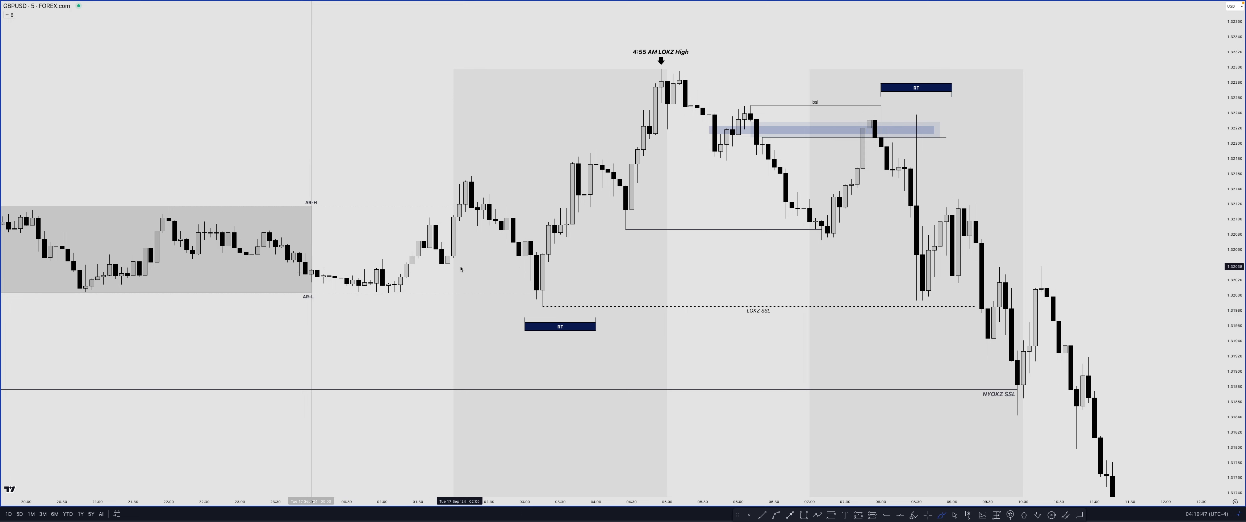
Circle the first high after 02:00 and the flat lows near AR-L after midnight, with arrows pointing back to AR-H and to those lows.
{"action": "left_click_drag", "start_coordinate": [450, 262], "coordinate": [450, 223]}
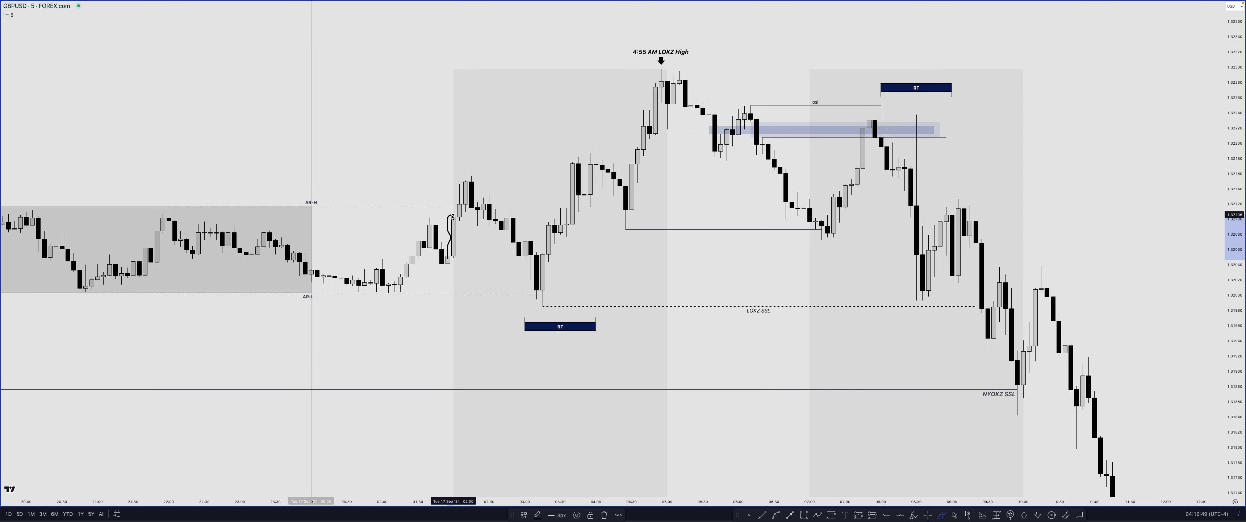
{"action": "left_click_drag", "start_coordinate": [458, 262], "coordinate": [457, 260]}
{"action": "mouse_move", "coordinate": [463, 173]}
{"action": "left_mouse_down"}
{"action": "mouse_move", "coordinate": [476, 184]}
{"action": "mouse_move", "coordinate": [454, 170]}
{"action": "mouse_move", "coordinate": [329, 180]}
{"action": "mouse_move", "coordinate": [346, 192]}
{"action": "left_mouse_up"}
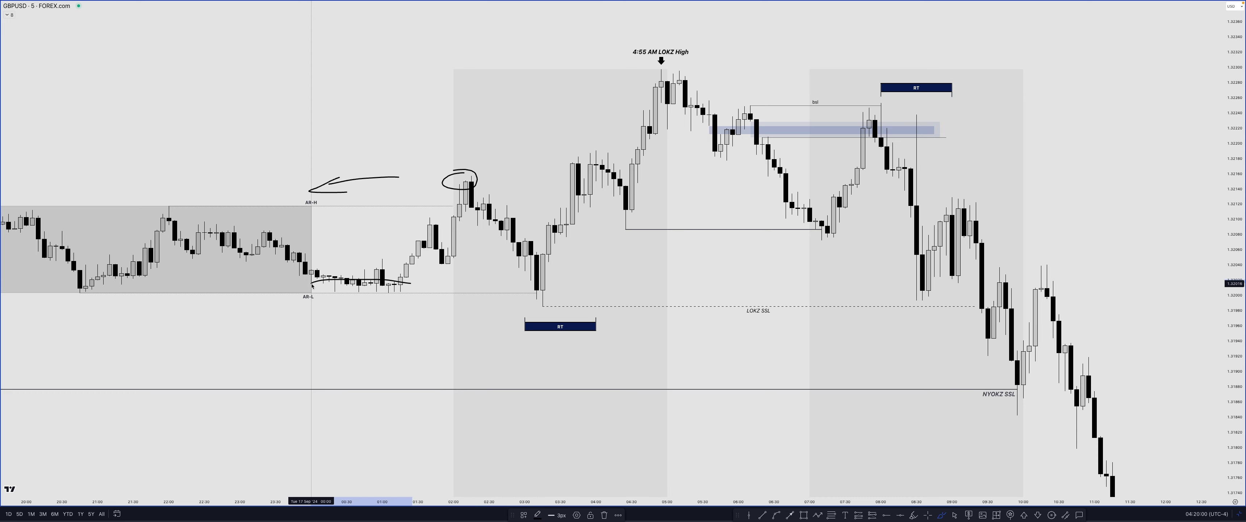
{"action": "left_click_drag", "start_coordinate": [394, 283], "coordinate": [410, 283]}
{"action": "mouse_move", "coordinate": [522, 304]}
{"action": "left_mouse_down"}
{"action": "mouse_move", "coordinate": [406, 303]}
{"action": "mouse_move", "coordinate": [423, 310]}
{"action": "left_mouse_up"}
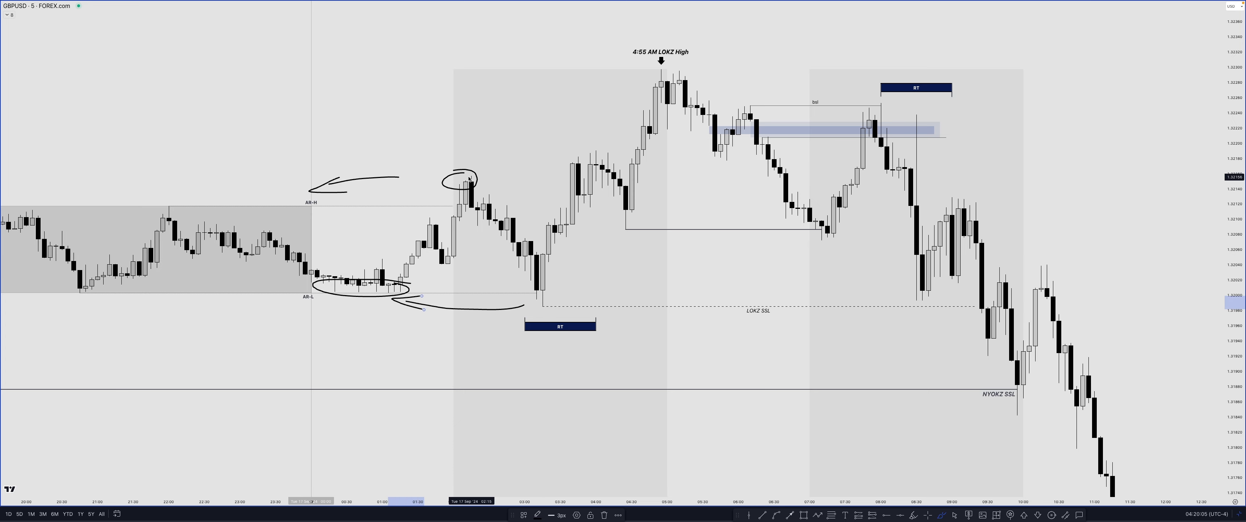
Draw a horizontal line forward in time from the circled high, and outline the candles leading into it before deleting that outline.
{"action": "left_click_drag", "start_coordinate": [473, 176], "coordinate": [566, 176]}
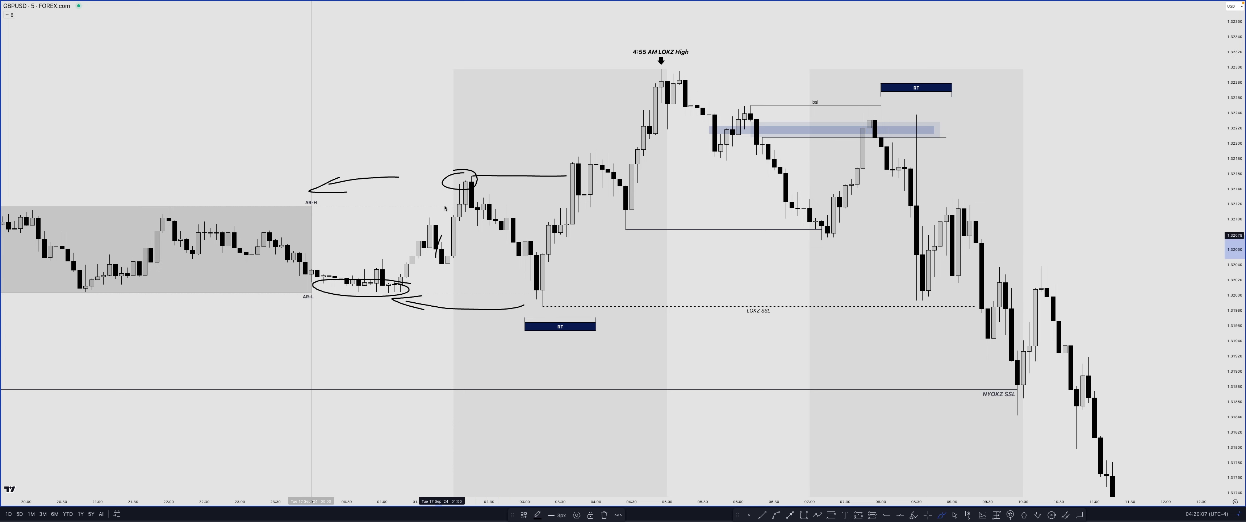
{"action": "mouse_move", "coordinate": [473, 181]}
{"action": "left_mouse_down"}
{"action": "mouse_move", "coordinate": [467, 256]}
{"action": "mouse_move", "coordinate": [429, 258]}
{"action": "left_mouse_up"}
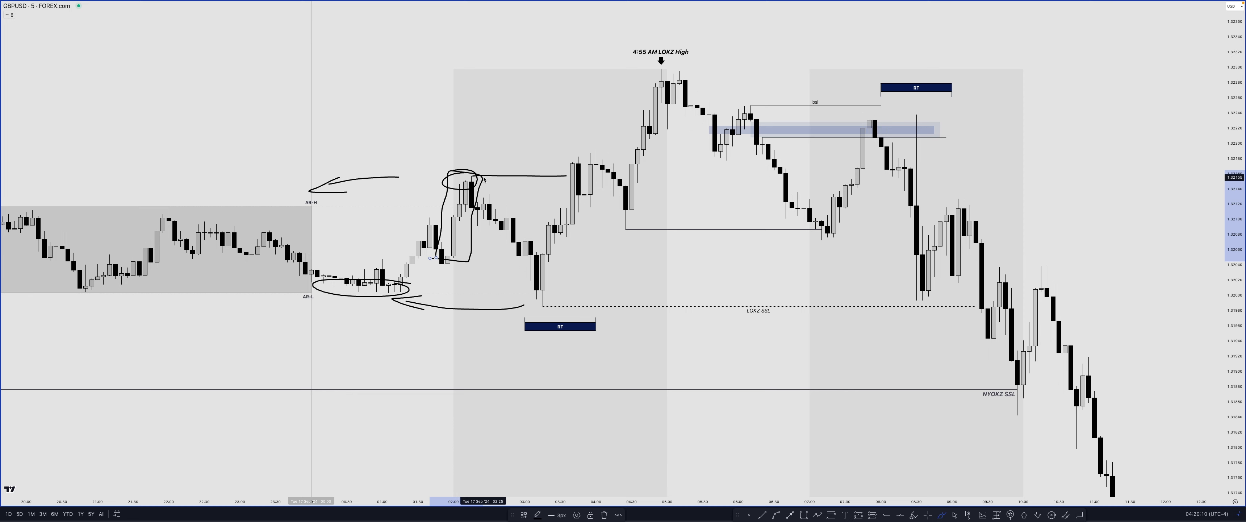
{"action": "key", "text": "Delete"}
Trace the rise to the 4:55 AM LOKZ High, and mark that high, the second-session RT label, LOKZ SSL and NYOKZ SSL with arrows, circles and a box.
{"action": "mouse_move", "coordinate": [567, 220]}
{"action": "left_mouse_down"}
{"action": "mouse_move", "coordinate": [586, 161]}
{"action": "mouse_move", "coordinate": [620, 230]}
{"action": "mouse_move", "coordinate": [645, 107]}
{"action": "mouse_move", "coordinate": [667, 77]}
{"action": "mouse_move", "coordinate": [658, 72]}
{"action": "left_mouse_up"}
{"action": "mouse_move", "coordinate": [649, 18]}
{"action": "left_mouse_down"}
{"action": "mouse_move", "coordinate": [650, 42]}
{"action": "mouse_move", "coordinate": [661, 31]}
{"action": "left_mouse_up"}
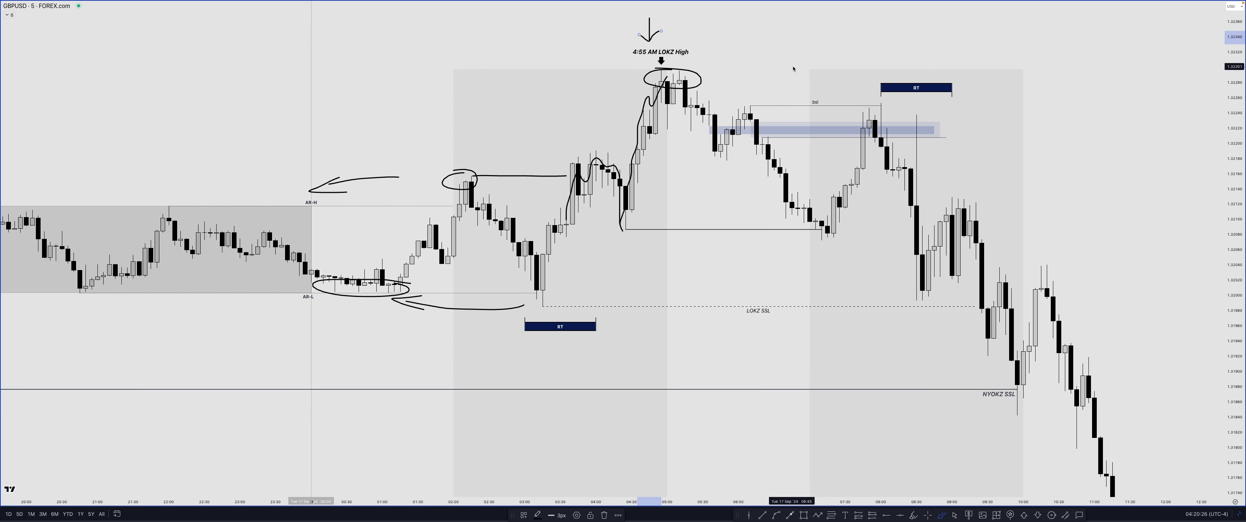
{"action": "mouse_move", "coordinate": [910, 24]}
{"action": "left_mouse_down"}
{"action": "mouse_move", "coordinate": [910, 59]}
{"action": "mouse_move", "coordinate": [923, 47]}
{"action": "left_mouse_up"}
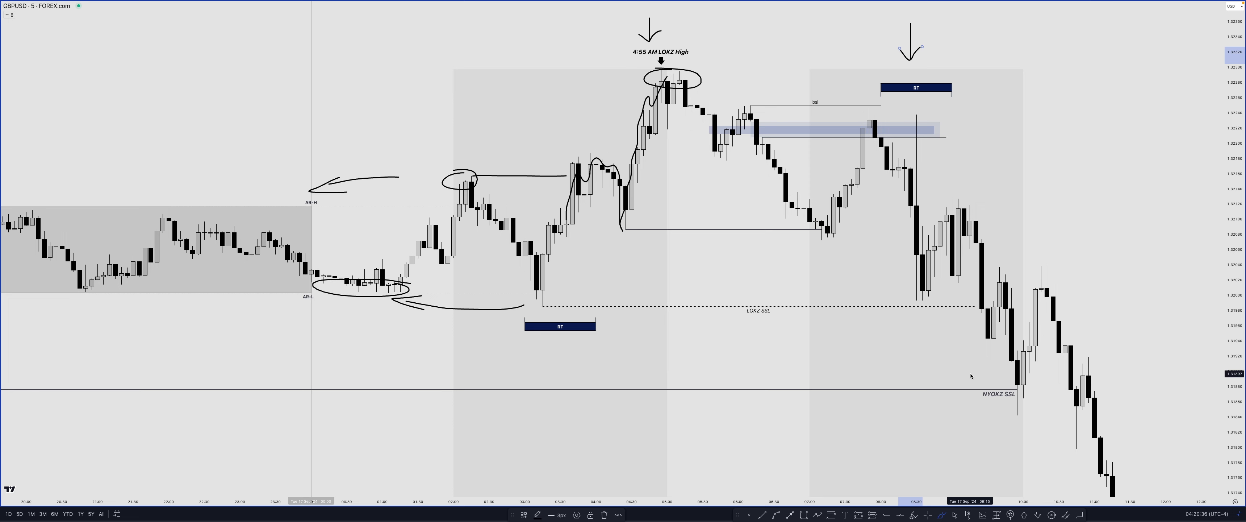
{"action": "mouse_move", "coordinate": [762, 299]}
{"action": "left_mouse_down"}
{"action": "mouse_move", "coordinate": [738, 304]}
{"action": "mouse_move", "coordinate": [800, 306]}
{"action": "mouse_move", "coordinate": [773, 297]}
{"action": "left_mouse_up"}
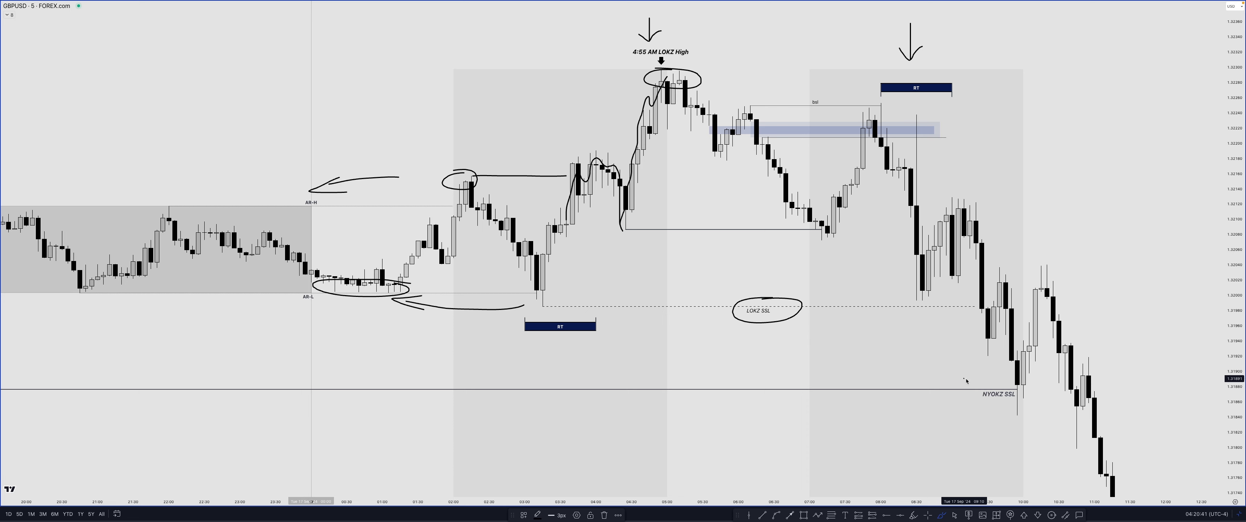
{"action": "mouse_move", "coordinate": [1011, 403]}
{"action": "left_mouse_down"}
{"action": "mouse_move", "coordinate": [966, 387]}
{"action": "mouse_move", "coordinate": [1030, 373]}
{"action": "mouse_move", "coordinate": [1026, 408]}
{"action": "left_mouse_up"}
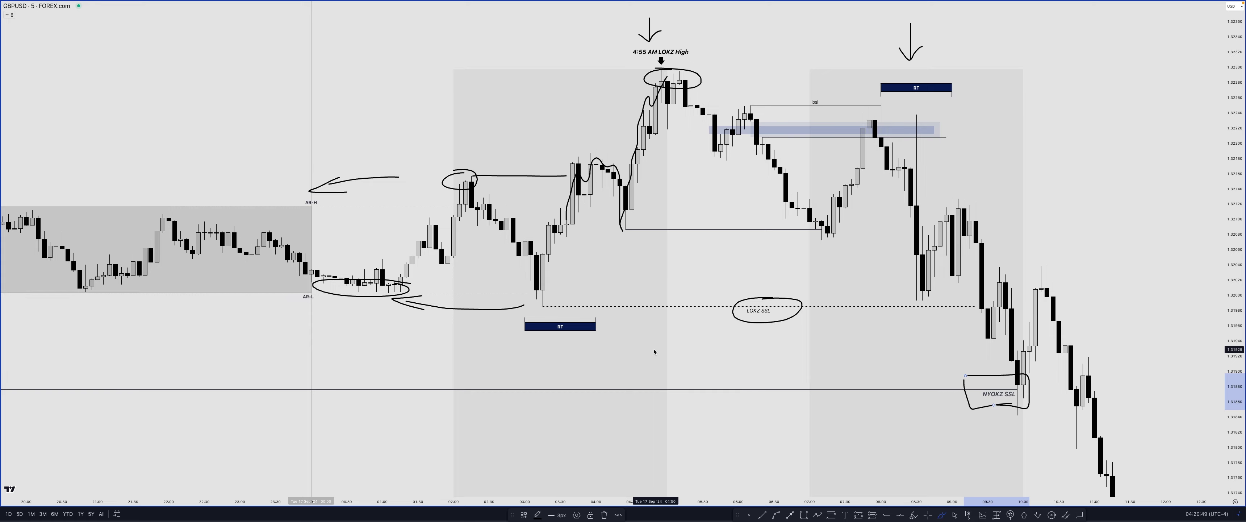
Draw a rising line from the low where the NYOKZ SSL line starts, and brush a zigzag through the surrounding candles with a curve beneath.
{"action": "scroll", "coordinate": [653, 352], "scroll_direction": "down", "scroll_amount": 3}
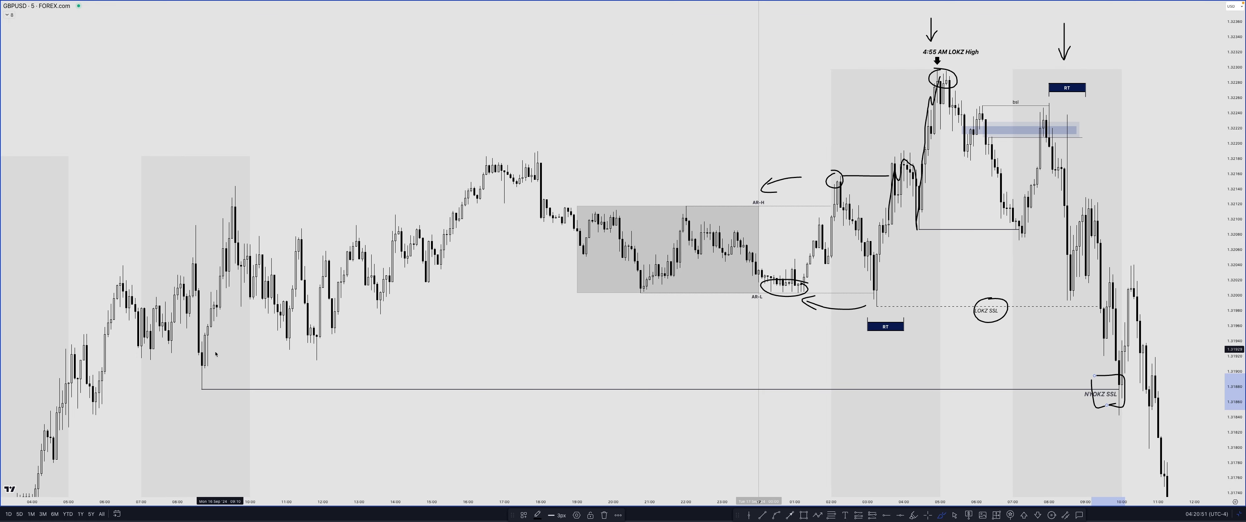
{"action": "left_click_drag", "start_coordinate": [200, 388], "coordinate": [447, 328]}
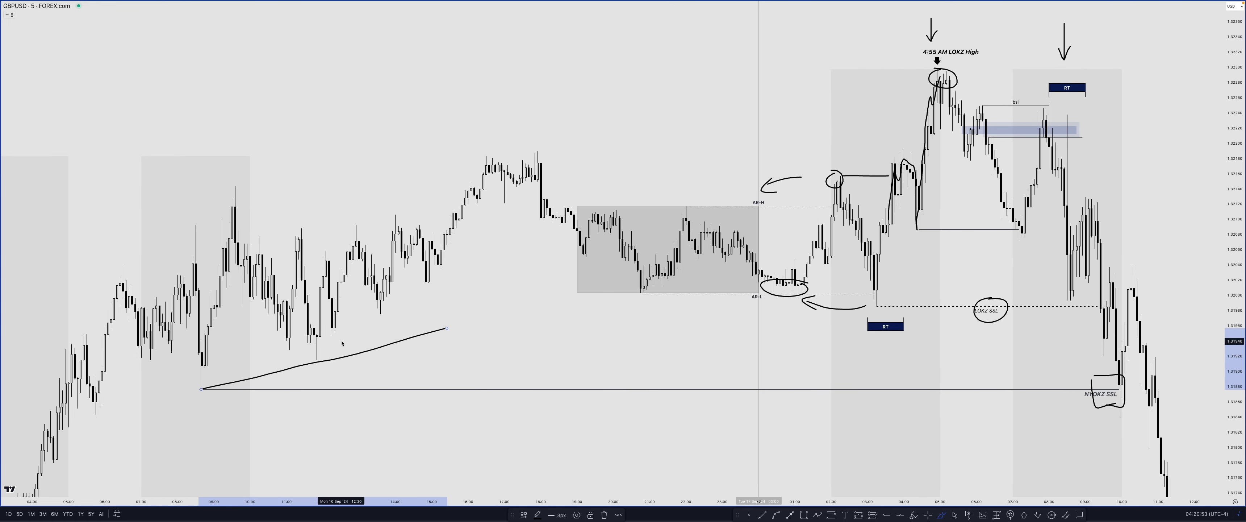
{"action": "left_click_drag", "start_coordinate": [110, 197], "coordinate": [159, 274]}
{"action": "mouse_move", "coordinate": [142, 334]}
{"action": "left_mouse_down"}
{"action": "mouse_move", "coordinate": [250, 298]}
{"action": "mouse_move", "coordinate": [330, 329]}
{"action": "mouse_move", "coordinate": [392, 286]}
{"action": "left_mouse_up"}
{"action": "left_click_drag", "start_coordinate": [140, 387], "coordinate": [362, 380]}
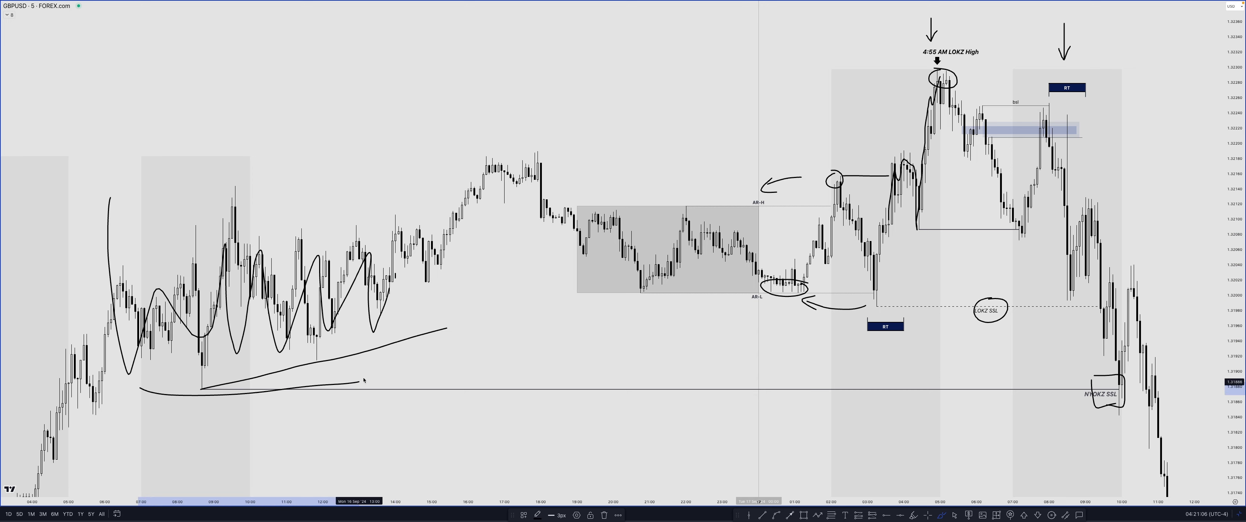
{"action": "mouse_move", "coordinate": [122, 192]}
{"action": "left_mouse_down"}
{"action": "mouse_move", "coordinate": [408, 186]}
{"action": "mouse_move", "coordinate": [416, 377]}
{"action": "left_mouse_up"}
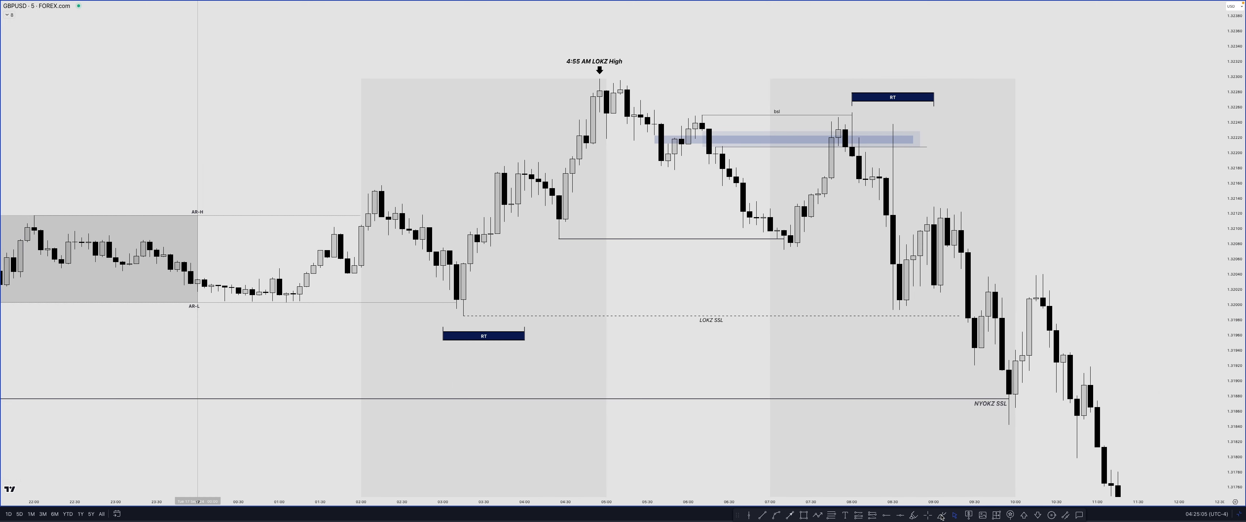
Brush a circle with a down arrow over the highs just after 09:00, and bracket the whole second shaded session.
{"action": "left_click", "coordinate": [942, 514]}
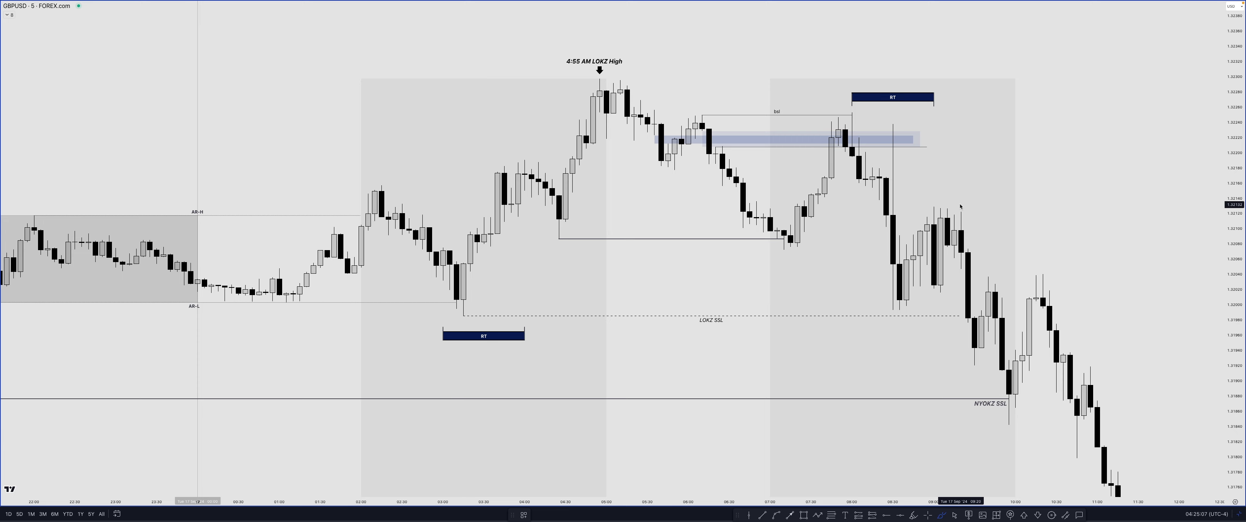
{"action": "mouse_move", "coordinate": [965, 203]}
{"action": "left_mouse_down"}
{"action": "mouse_move", "coordinate": [915, 211]}
{"action": "mouse_move", "coordinate": [948, 201]}
{"action": "left_mouse_up"}
{"action": "left_click_drag", "start_coordinate": [948, 154], "coordinate": [951, 178]}
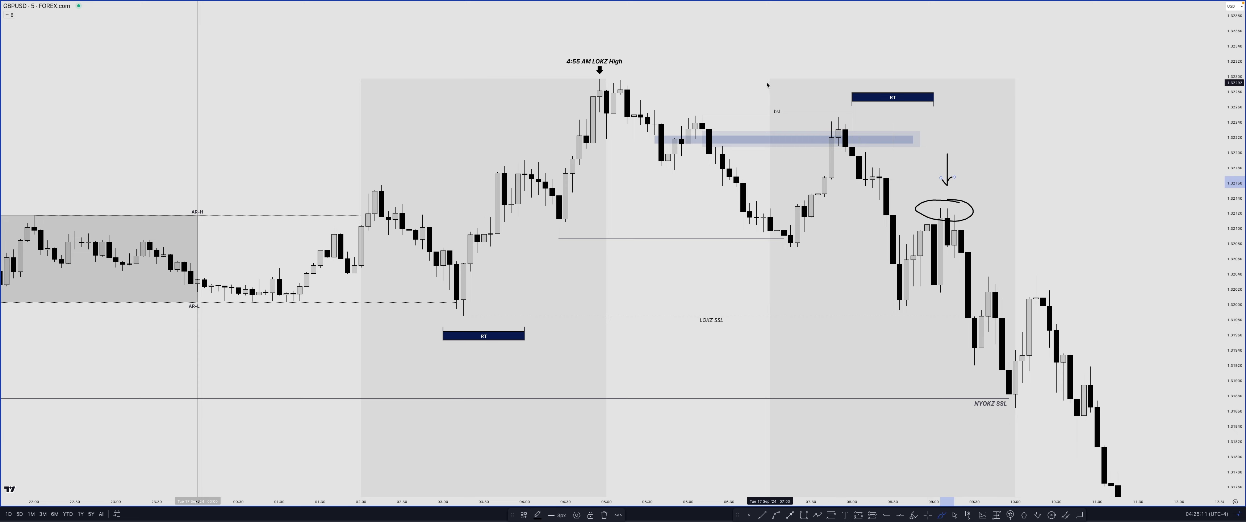
{"action": "mouse_move", "coordinate": [763, 83]}
{"action": "left_mouse_down"}
{"action": "mouse_move", "coordinate": [783, 67]}
{"action": "mouse_move", "coordinate": [1008, 69]}
{"action": "mouse_move", "coordinate": [1022, 91]}
{"action": "left_mouse_up"}
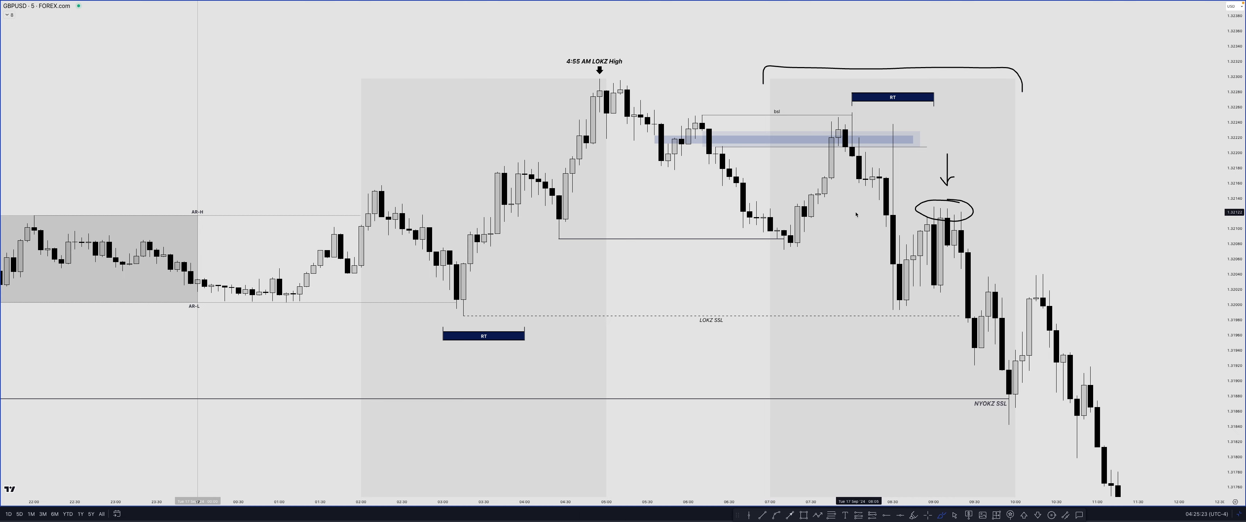
{"action": "mouse_move", "coordinate": [847, 211]}
{"action": "left_mouse_down"}
{"action": "mouse_move", "coordinate": [1009, 211]}
{"action": "mouse_move", "coordinate": [1090, 305]}
{"action": "mouse_move", "coordinate": [1131, 397]}
{"action": "mouse_move", "coordinate": [1138, 362]}
{"action": "left_mouse_up"}
{"action": "left_click_drag", "start_coordinate": [968, 387], "coordinate": [1022, 422]}
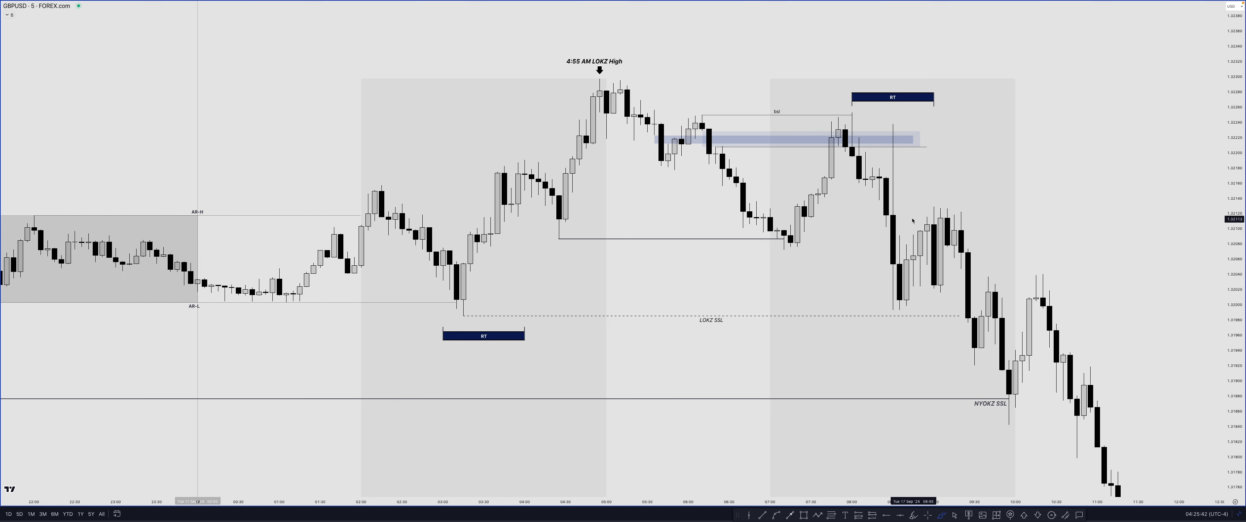
Box the highs around 09:00 and draw an arrow from the box to a handwritten, underlined "1/2".
{"action": "mouse_move", "coordinate": [911, 241]}
{"action": "left_mouse_down"}
{"action": "mouse_move", "coordinate": [967, 206]}
{"action": "mouse_move", "coordinate": [968, 243]}
{"action": "left_mouse_up"}
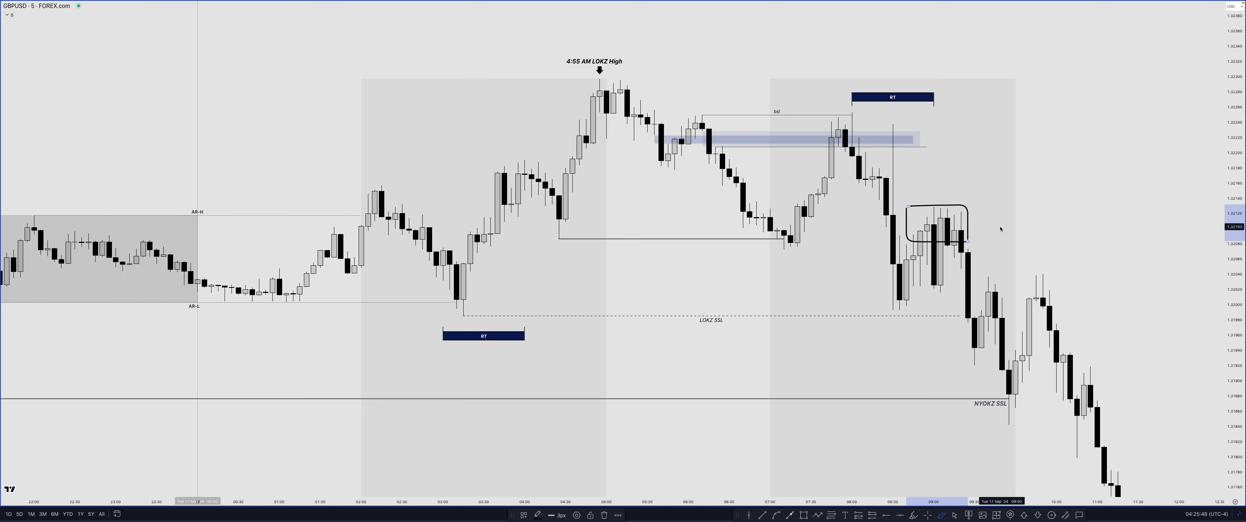
{"action": "left_click_drag", "start_coordinate": [983, 228], "coordinate": [1067, 223]}
{"action": "left_click_drag", "start_coordinate": [1030, 219], "coordinate": [1097, 237]}
{"action": "mouse_move", "coordinate": [1132, 203]}
{"action": "left_mouse_down"}
{"action": "mouse_move", "coordinate": [1118, 238]}
{"action": "mouse_move", "coordinate": [1165, 239]}
{"action": "left_mouse_up"}
{"action": "left_click_drag", "start_coordinate": [1086, 249], "coordinate": [1152, 243]}
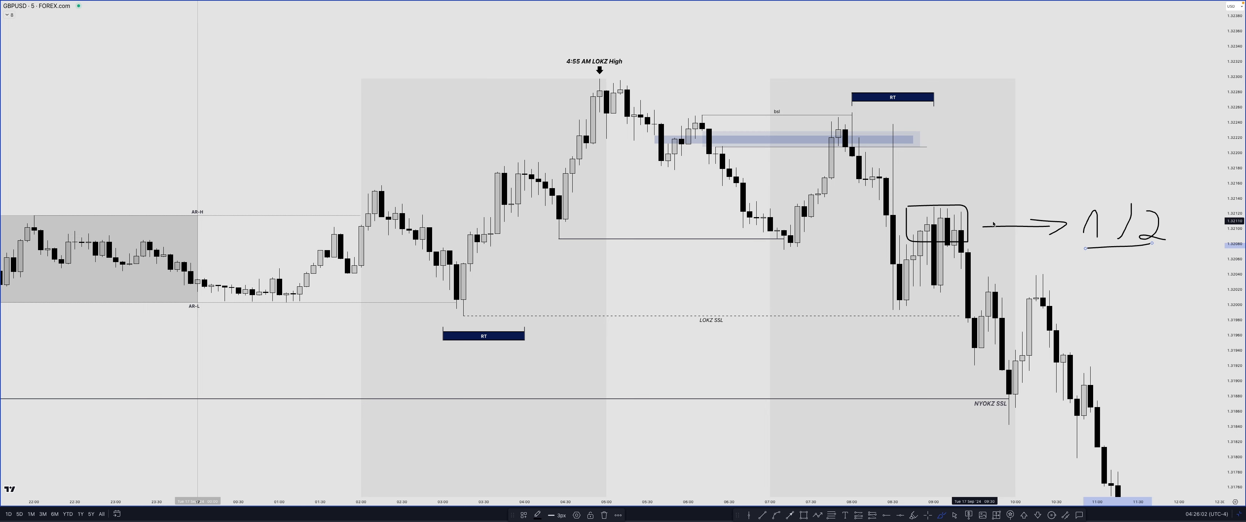
Undo the box around the 09:00 highs, its arrow and the handwritten "1/2".
{"action": "key", "text": "ctrl+z"}
{"action": "key", "text": "ctrl+z"}
{"action": "key", "text": "ctrl+z"}
{"action": "key", "text": "ctrl+z"}
{"action": "key", "text": "ctrl+z"}
{"action": "key", "text": "ctrl+z"}
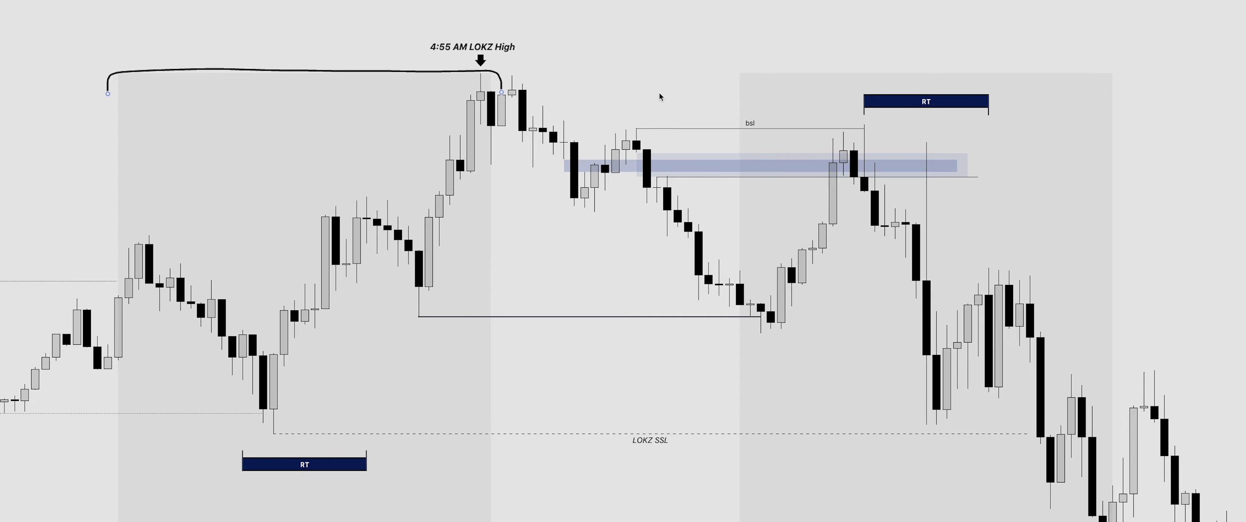
Bracket the second shaded session and draw a down arrow above each of the two session brackets.
{"action": "mouse_move", "coordinate": [731, 98]}
{"action": "left_mouse_down"}
{"action": "mouse_move", "coordinate": [836, 64]}
{"action": "mouse_move", "coordinate": [1127, 65]}
{"action": "mouse_move", "coordinate": [1127, 109]}
{"action": "left_mouse_up"}
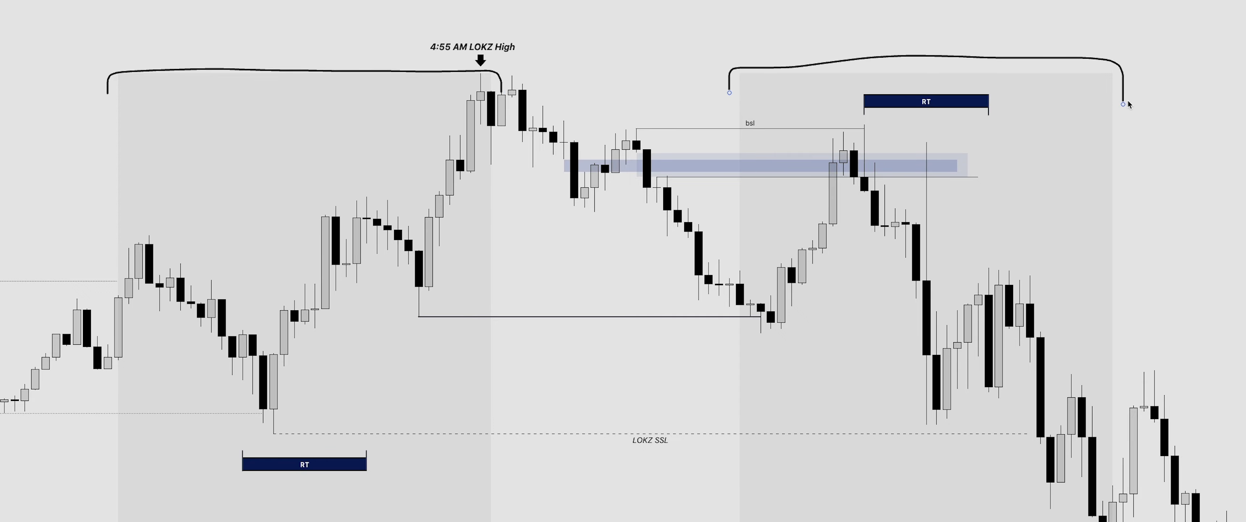
{"action": "mouse_move", "coordinate": [474, 28]}
{"action": "left_mouse_down"}
{"action": "mouse_move", "coordinate": [476, 66]}
{"action": "mouse_move", "coordinate": [495, 52]}
{"action": "left_mouse_up"}
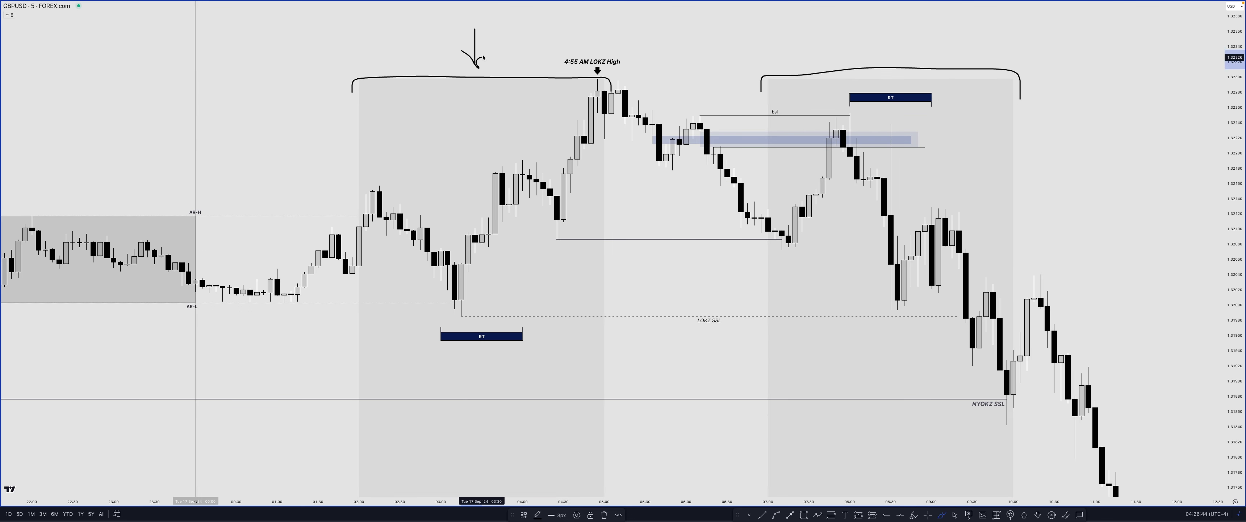
{"action": "mouse_move", "coordinate": [898, 22]}
{"action": "left_mouse_down"}
{"action": "mouse_move", "coordinate": [900, 62]}
{"action": "mouse_move", "coordinate": [911, 42]}
{"action": "left_mouse_up"}
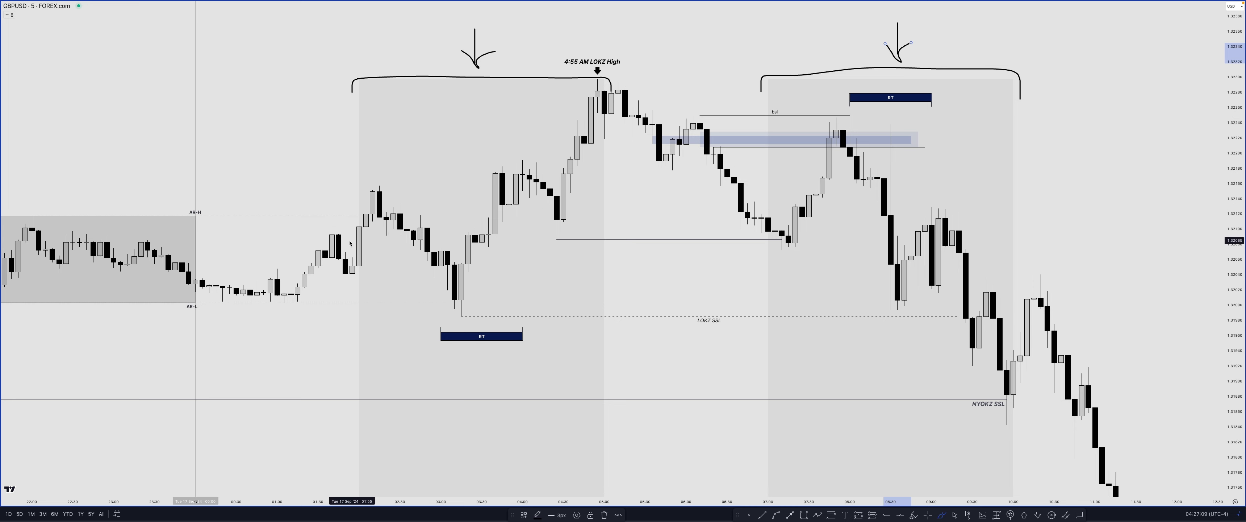
Mark the 02:00 candle with two short horizontal lines, sketch price falling away from it, and clear these strokes along with the session brackets.
{"action": "mouse_move", "coordinate": [354, 255]}
{"action": "left_mouse_down"}
{"action": "mouse_move", "coordinate": [386, 257]}
{"action": "mouse_move", "coordinate": [386, 229]}
{"action": "left_mouse_up"}
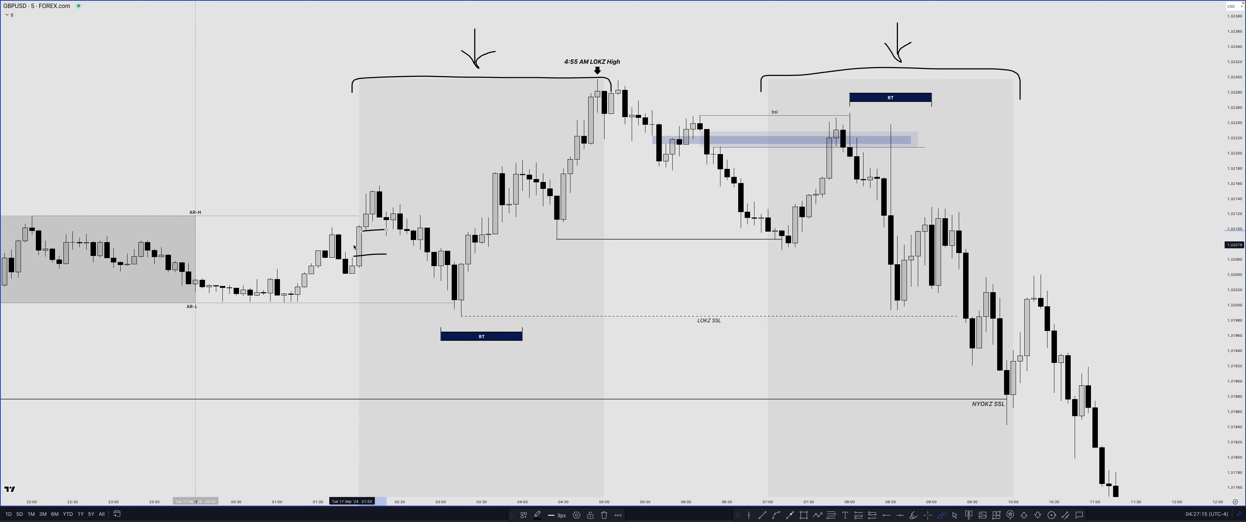
{"action": "left_click_drag", "start_coordinate": [312, 187], "coordinate": [339, 231]}
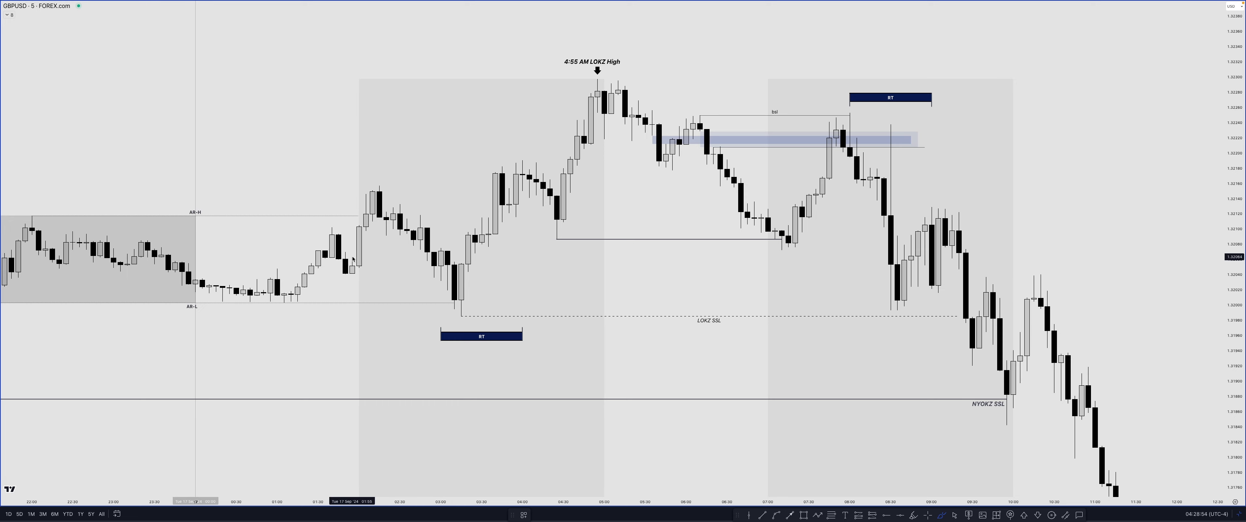
{"action": "key", "text": "ctrl+z"}
{"action": "mouse_move", "coordinate": [361, 229]}
{"action": "left_mouse_down"}
{"action": "mouse_move", "coordinate": [405, 229]}
{"action": "mouse_move", "coordinate": [447, 269]}
{"action": "left_mouse_up"}
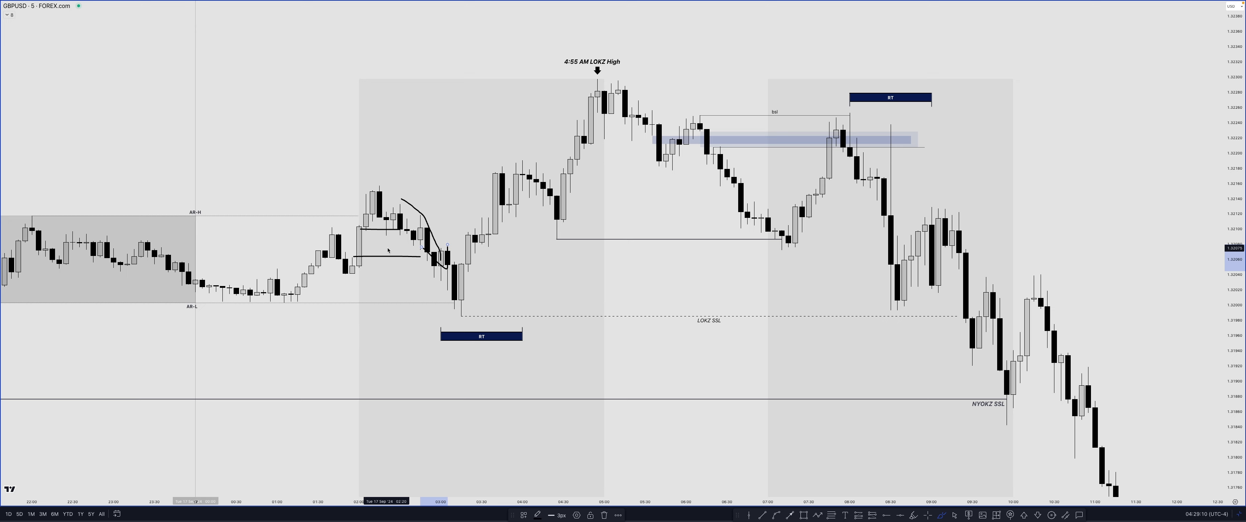
{"action": "key", "text": "Delete"}
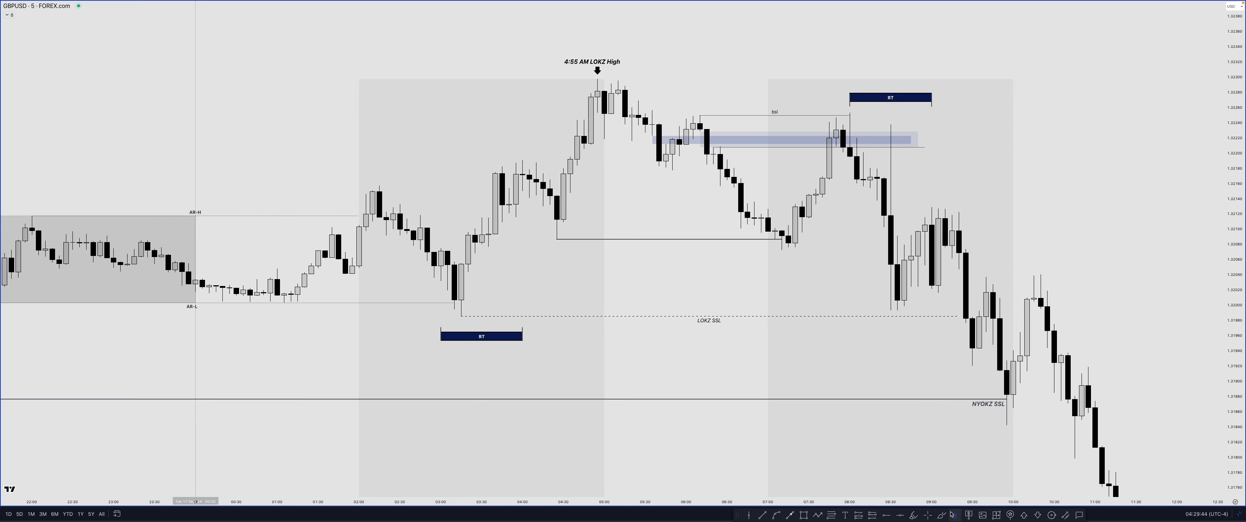
Brush a large schematic candle with wicks above the Asian range and extend horizontal lines from its upper and lower edges.
{"action": "left_click", "coordinate": [944, 516]}
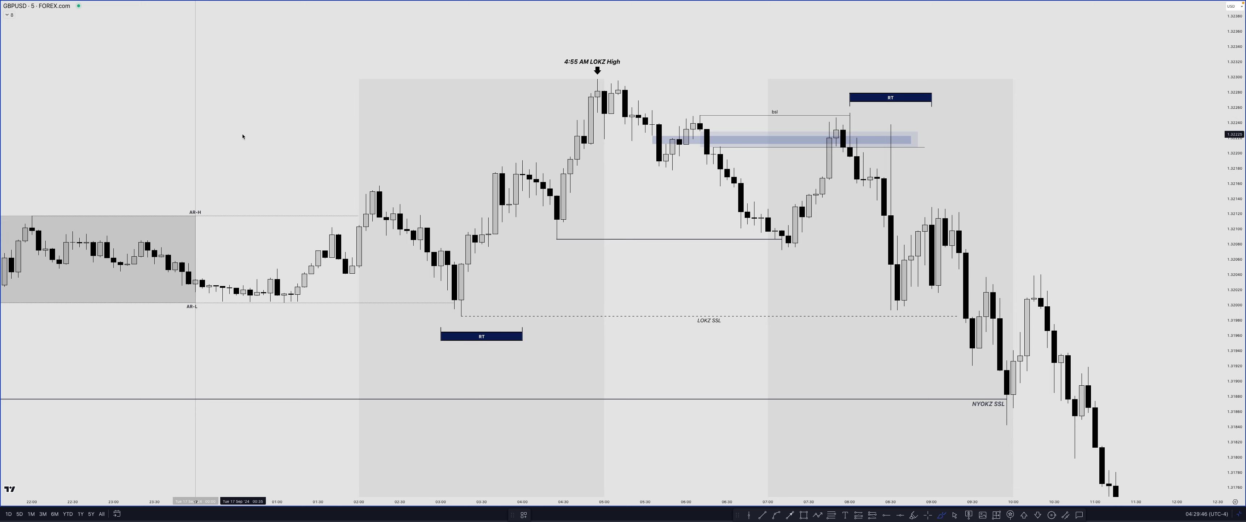
{"action": "mouse_move", "coordinate": [236, 124]}
{"action": "left_mouse_down"}
{"action": "mouse_move", "coordinate": [252, 155]}
{"action": "mouse_move", "coordinate": [253, 124]}
{"action": "mouse_move", "coordinate": [250, 172]}
{"action": "mouse_move", "coordinate": [250, 125]}
{"action": "left_mouse_up"}
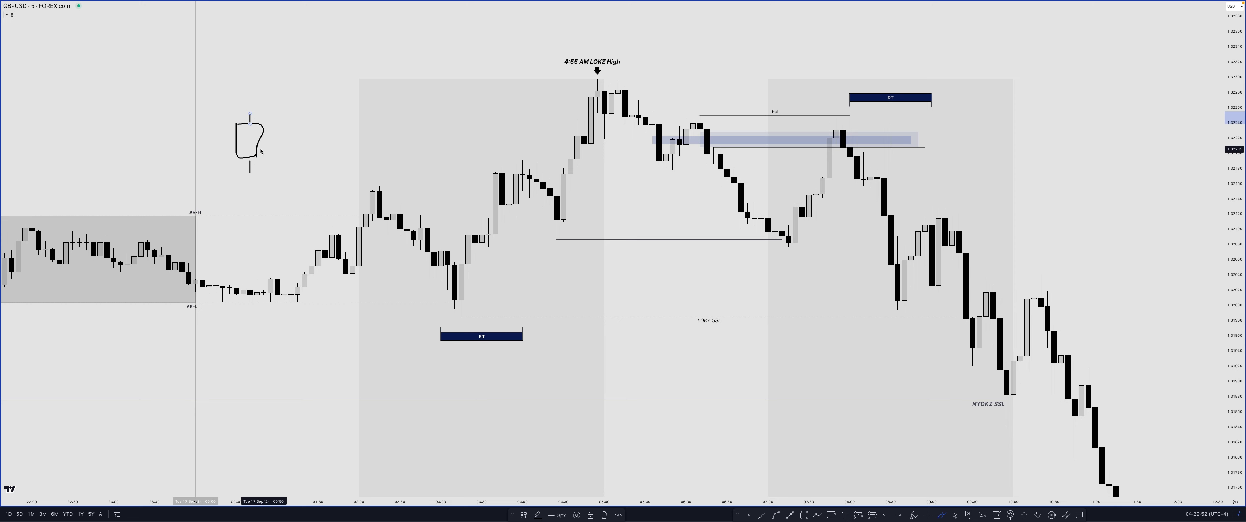
{"action": "left_click_drag", "start_coordinate": [222, 174], "coordinate": [223, 155]}
{"action": "left_click_drag", "start_coordinate": [218, 153], "coordinate": [332, 153]}
{"action": "mouse_move", "coordinate": [270, 90]}
{"action": "left_mouse_down"}
{"action": "mouse_move", "coordinate": [270, 129]}
{"action": "mouse_move", "coordinate": [332, 129]}
{"action": "left_mouse_up"}
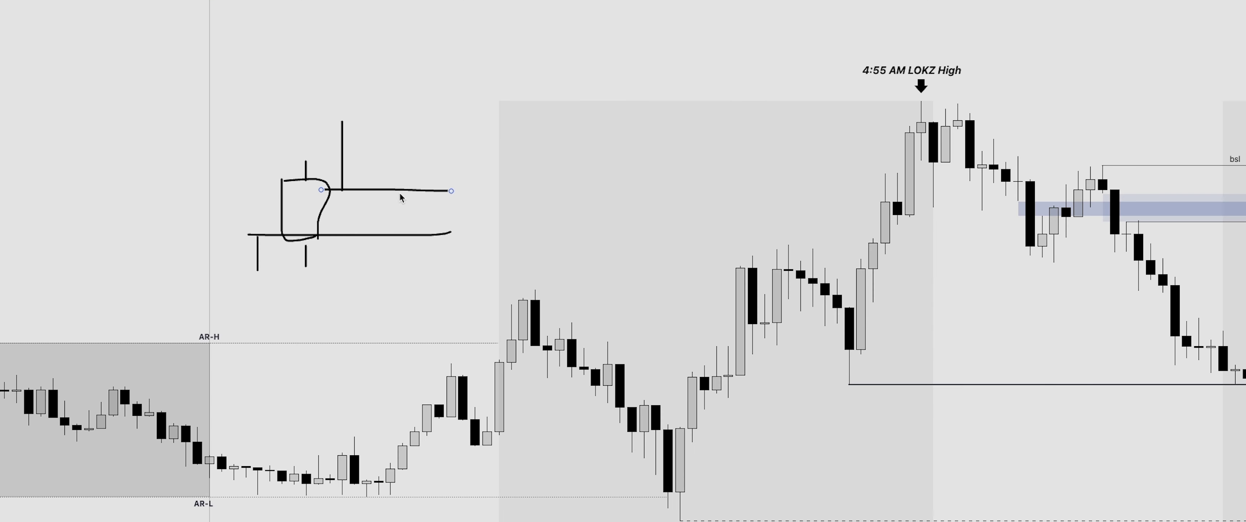
Sketch a price path that drops below the schematic candle's range, retests it and rallies back through, ending in an up arrow, and extend both range lines.
{"action": "mouse_move", "coordinate": [366, 170]}
{"action": "left_mouse_down"}
{"action": "mouse_move", "coordinate": [385, 138]}
{"action": "mouse_move", "coordinate": [437, 122]}
{"action": "mouse_move", "coordinate": [463, 274]}
{"action": "mouse_move", "coordinate": [498, 222]}
{"action": "mouse_move", "coordinate": [535, 300]}
{"action": "left_mouse_up"}
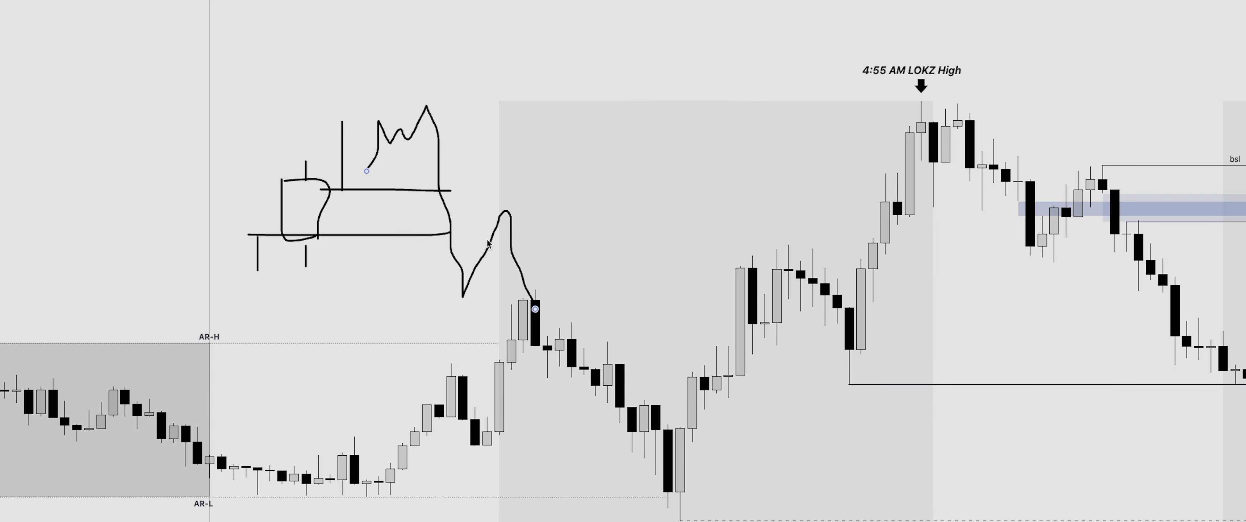
{"action": "left_click_drag", "start_coordinate": [417, 207], "coordinate": [512, 209]}
{"action": "mouse_move", "coordinate": [536, 300]}
{"action": "left_mouse_down"}
{"action": "mouse_move", "coordinate": [619, 224]}
{"action": "mouse_move", "coordinate": [627, 353]}
{"action": "mouse_move", "coordinate": [695, 104]}
{"action": "left_mouse_up"}
{"action": "left_click_drag", "start_coordinate": [442, 235], "coordinate": [728, 230]}
{"action": "left_click_drag", "start_coordinate": [429, 191], "coordinate": [777, 192]}
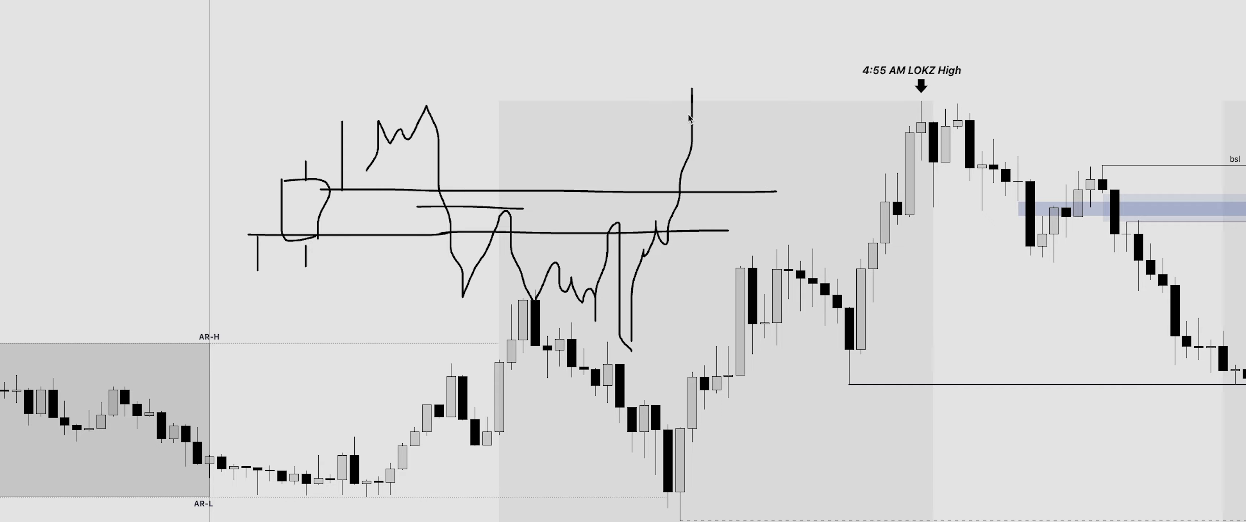
{"action": "mouse_move", "coordinate": [692, 136]}
{"action": "left_mouse_down"}
{"action": "mouse_move", "coordinate": [734, 148]}
{"action": "mouse_move", "coordinate": [756, 184]}
{"action": "mouse_move", "coordinate": [764, 53]}
{"action": "left_mouse_up"}
{"action": "left_click_drag", "start_coordinate": [730, 86], "coordinate": [789, 70]}
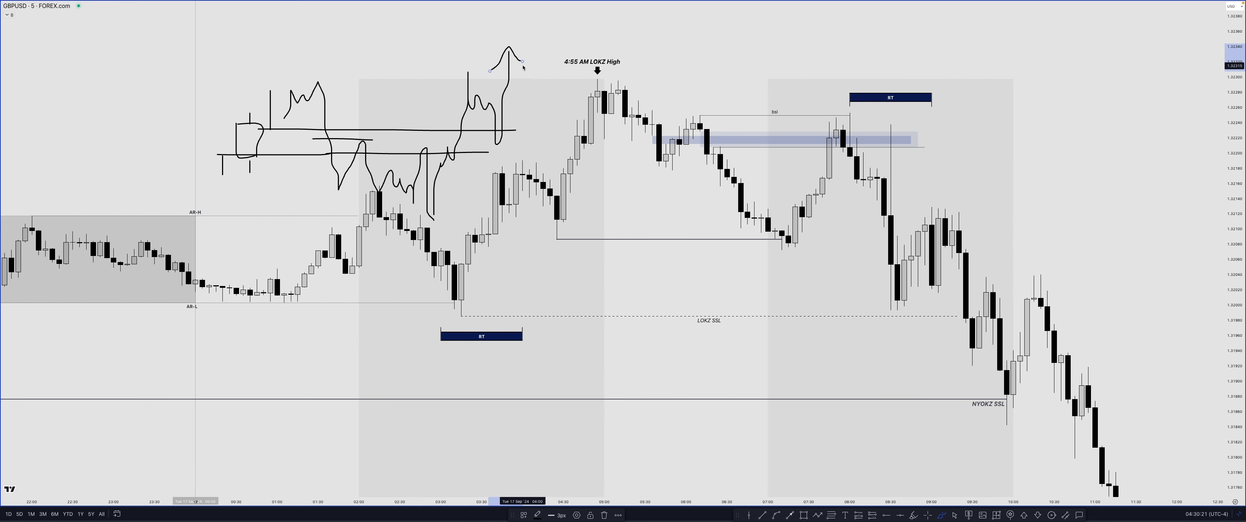
Above the schematic, sketch price breaking down through a horizontal line, and replace that path with one breaking upward and ending in an arrow.
{"action": "mouse_move", "coordinate": [414, 31]}
{"action": "left_mouse_down"}
{"action": "mouse_move", "coordinate": [283, 34]}
{"action": "mouse_move", "coordinate": [321, 23]}
{"action": "mouse_move", "coordinate": [340, 58]}
{"action": "mouse_move", "coordinate": [347, 36]}
{"action": "mouse_move", "coordinate": [365, 89]}
{"action": "left_mouse_up"}
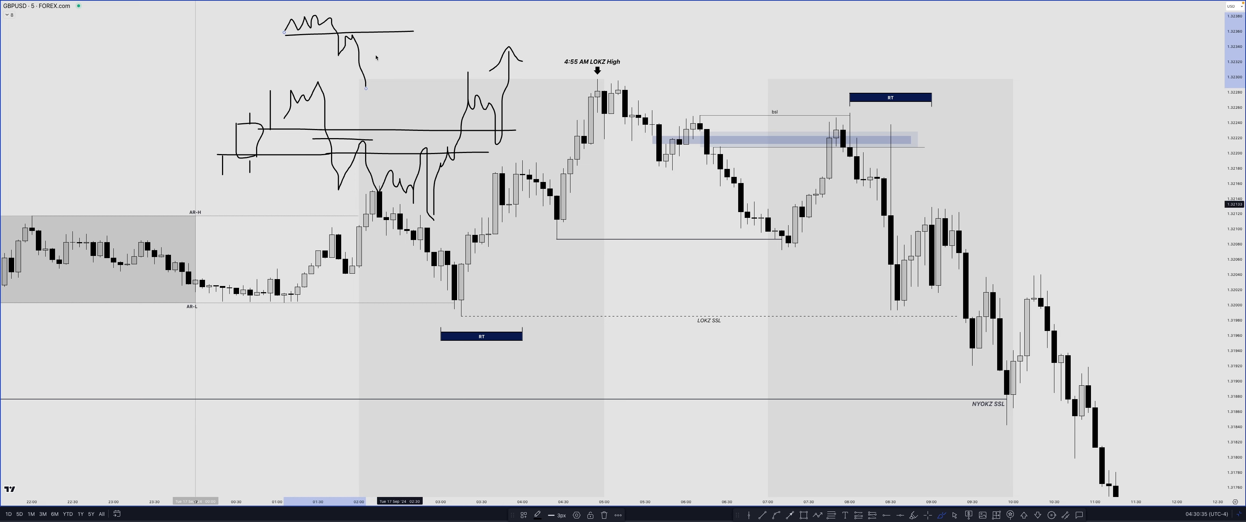
{"action": "key", "text": "ctrl+z"}
{"action": "mouse_move", "coordinate": [292, 57]}
{"action": "left_mouse_down"}
{"action": "mouse_move", "coordinate": [298, 39]}
{"action": "mouse_move", "coordinate": [324, 57]}
{"action": "mouse_move", "coordinate": [344, 34]}
{"action": "mouse_move", "coordinate": [387, 28]}
{"action": "mouse_move", "coordinate": [393, 5]}
{"action": "mouse_move", "coordinate": [400, 18]}
{"action": "left_mouse_up"}
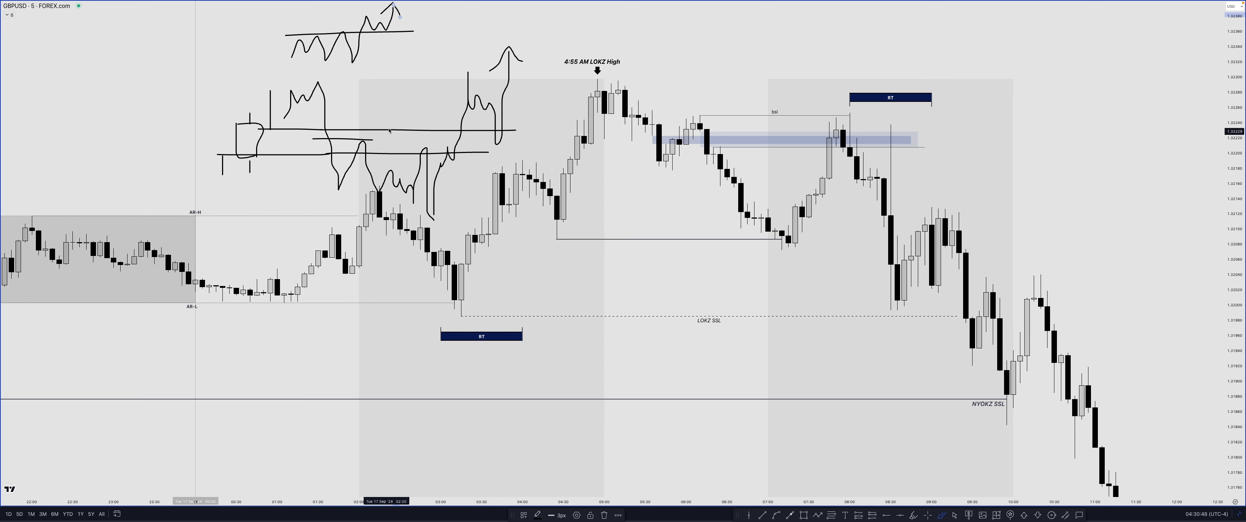
Undo the breakout sketches, the price path, the range lines and the wicks of the schematic candle.
{"action": "key", "text": "ctrl+z"}
{"action": "key", "text": "ctrl+z"}
{"action": "key", "text": "ctrl+z"}
{"action": "key", "text": "ctrl+z"}
{"action": "key", "text": "ctrl+z"}
{"action": "key", "text": "ctrl+z"}
{"action": "key", "text": "ctrl+z"}
{"action": "key", "text": "ctrl+z"}
{"action": "key", "text": "ctrl+z"}
{"action": "key", "text": "ctrl+z"}
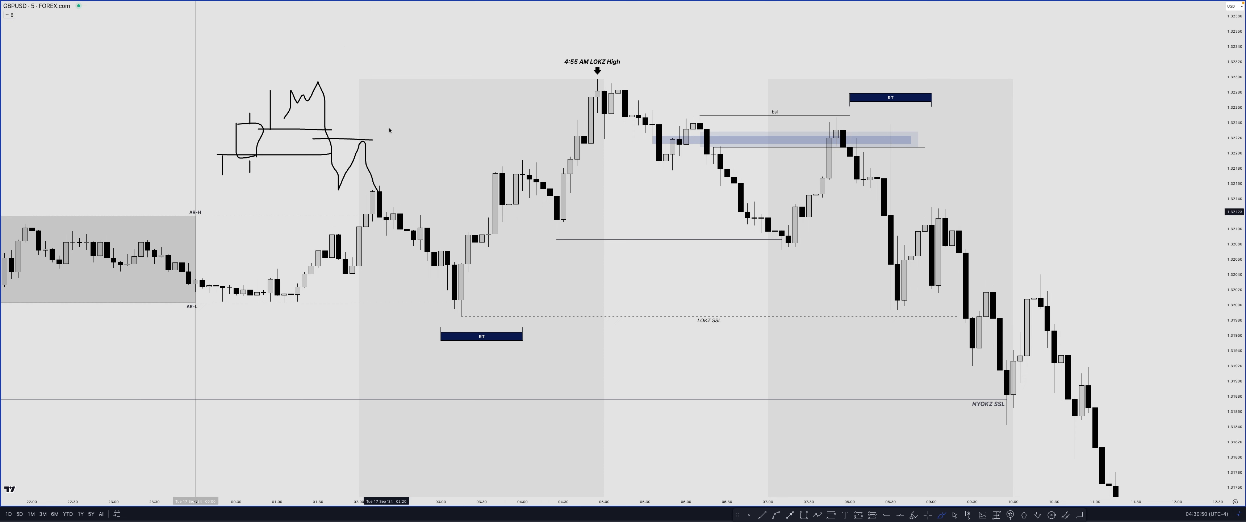
{"action": "key", "text": "ctrl+z"}
{"action": "key", "text": "ctrl+z"}
{"action": "key", "text": "ctrl+z"}
{"action": "key", "text": "ctrl+z"}
{"action": "key", "text": "ctrl+z"}
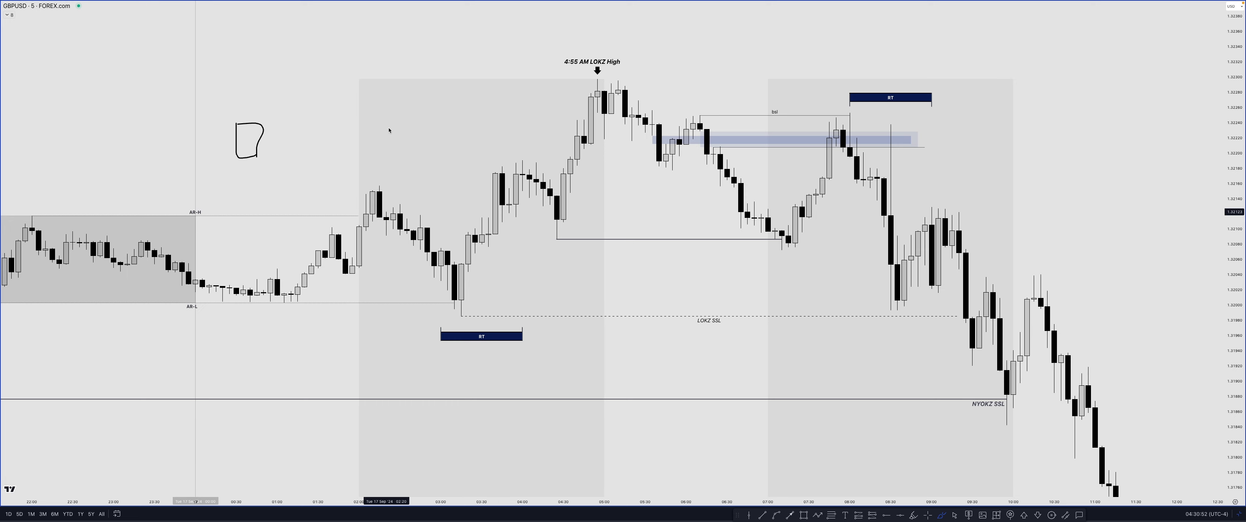
Bracket both shaded sessions and mark the 02:00 candle's range with two short horizontal lines.
{"action": "mouse_move", "coordinate": [352, 95]}
{"action": "left_mouse_down"}
{"action": "mouse_move", "coordinate": [601, 67]}
{"action": "mouse_move", "coordinate": [612, 99]}
{"action": "left_mouse_up"}
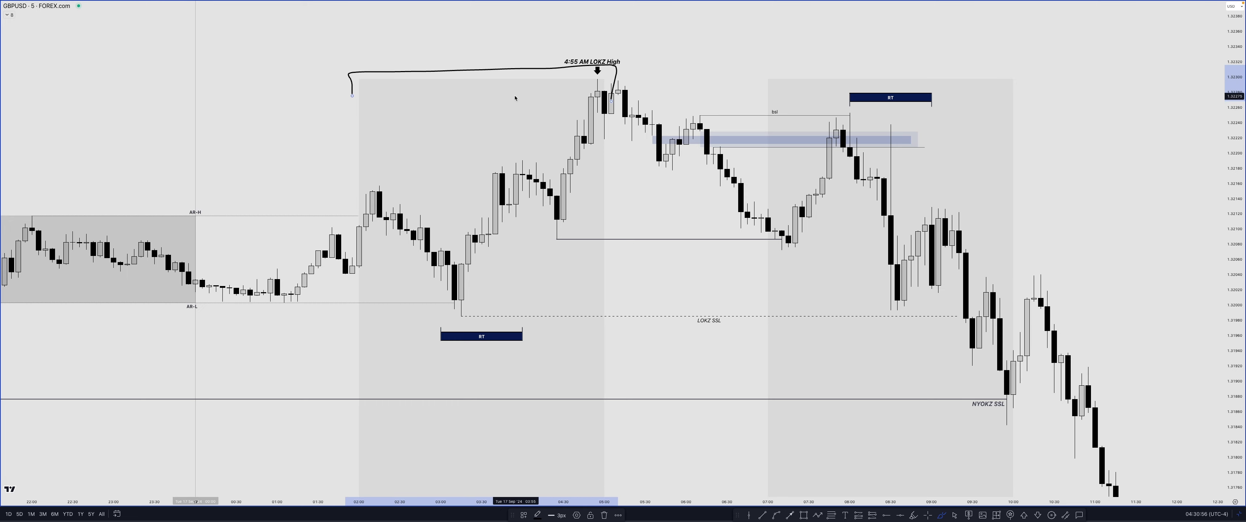
{"action": "left_click_drag", "start_coordinate": [755, 86], "coordinate": [1026, 100]}
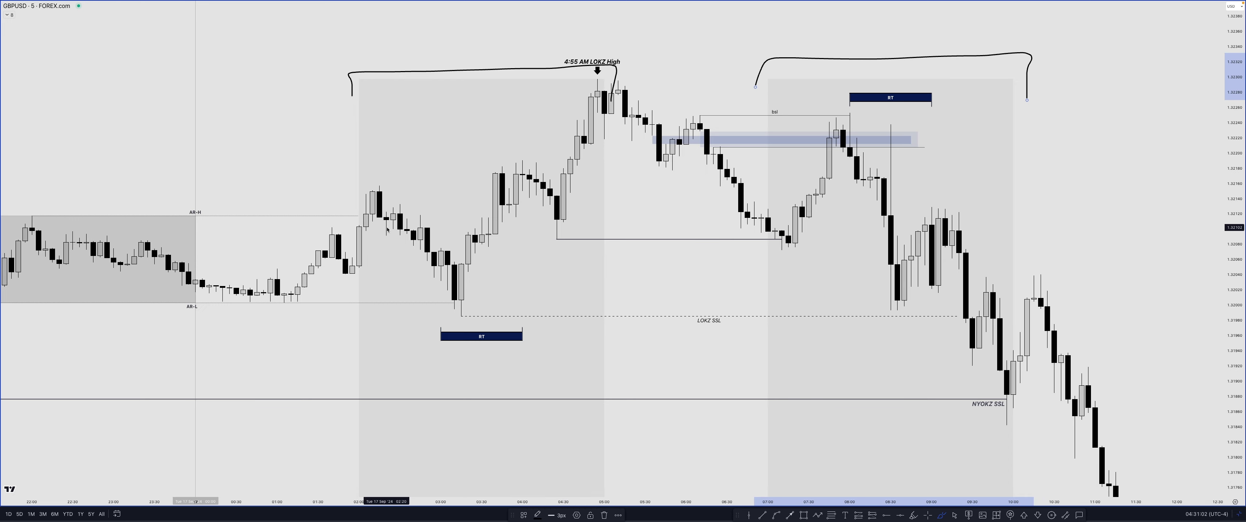
{"action": "left_click_drag", "start_coordinate": [356, 256], "coordinate": [414, 255]}
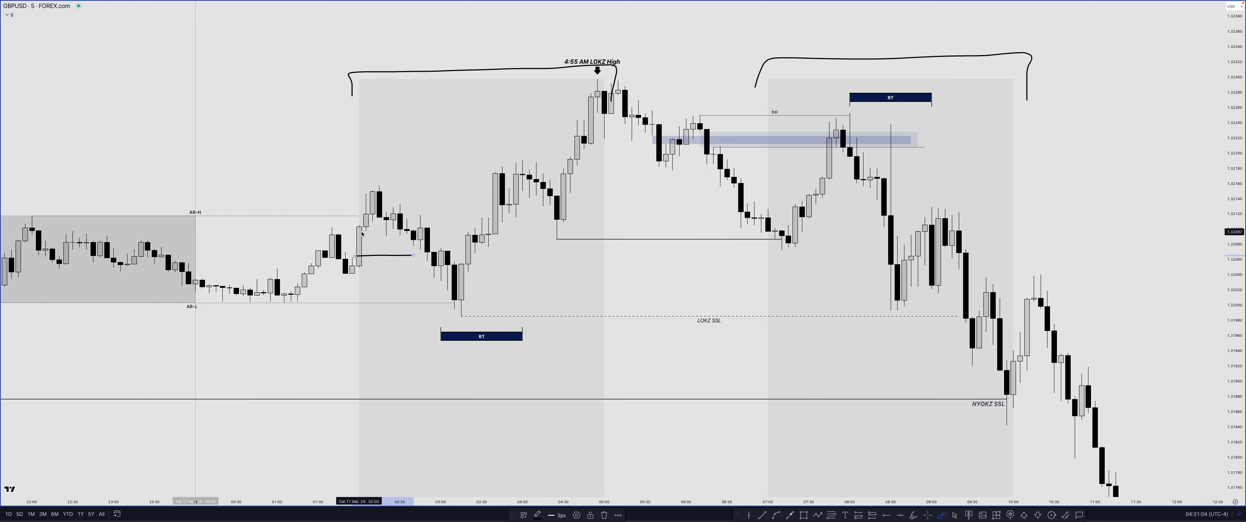
{"action": "left_click_drag", "start_coordinate": [360, 232], "coordinate": [401, 232]}
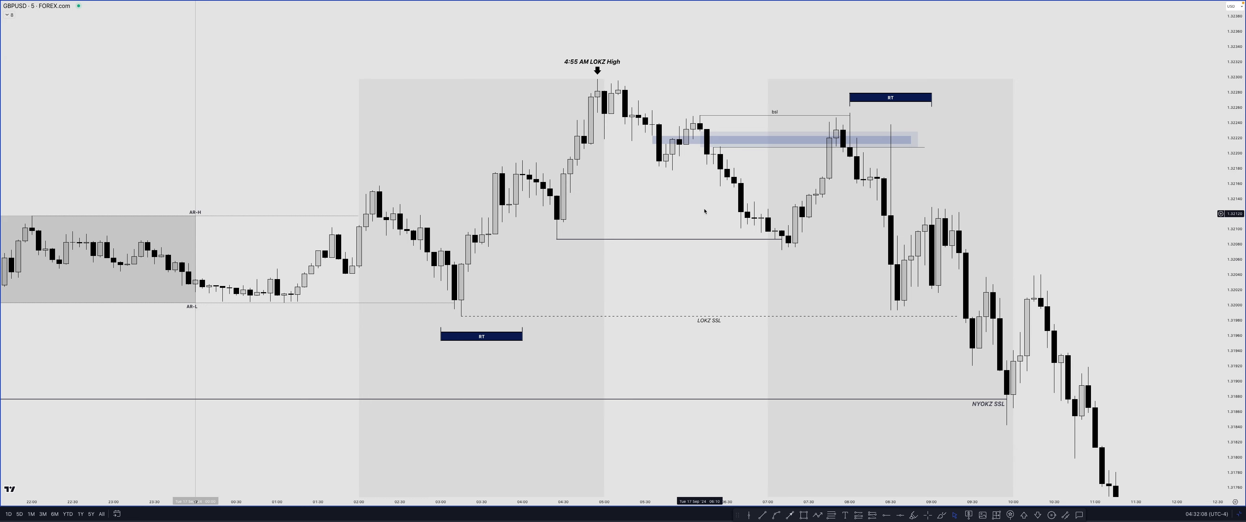
{"action": "left_click", "coordinate": [706, 137]}
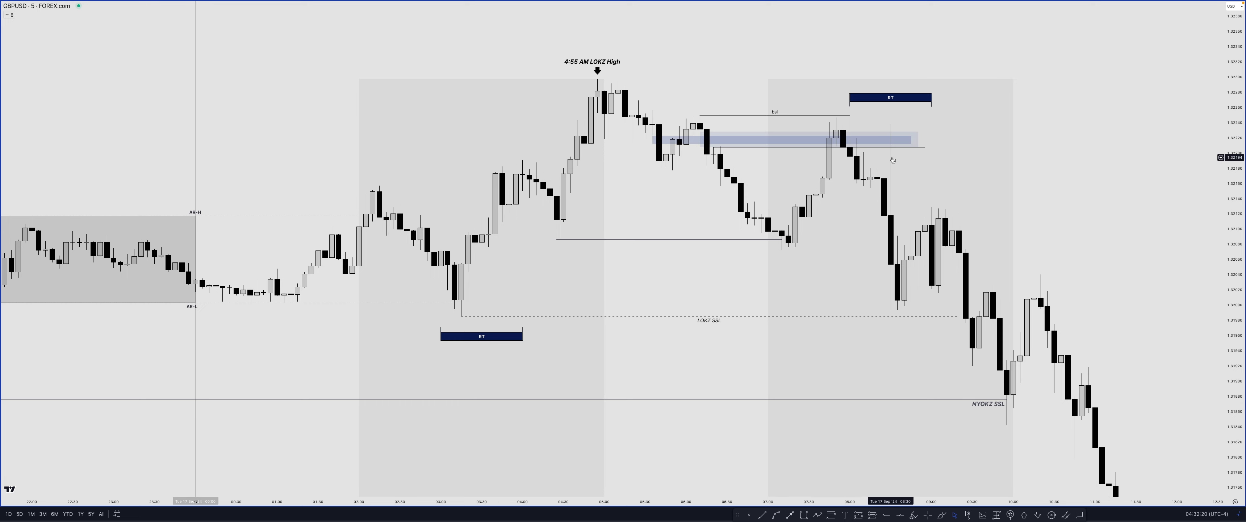
{"action": "left_click", "coordinate": [881, 147]}
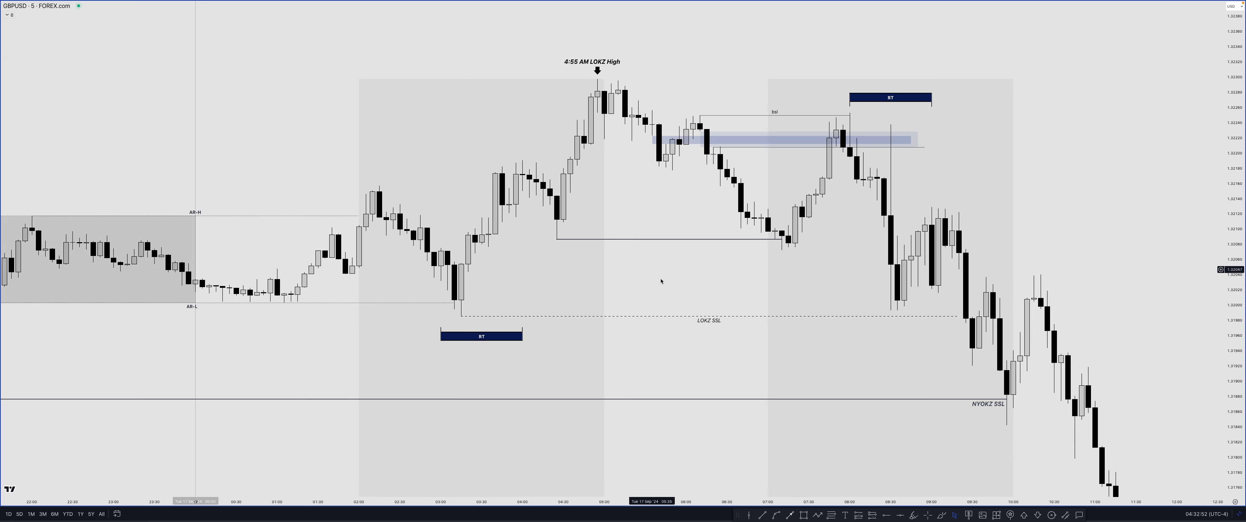
Brush over the consolidation from about 04:00, the drop to the 04:25 low and the rally from it, ending in an arrow.
{"action": "left_click", "coordinate": [941, 515]}
{"action": "mouse_move", "coordinate": [505, 177]}
{"action": "left_mouse_down"}
{"action": "mouse_move", "coordinate": [548, 196]}
{"action": "mouse_move", "coordinate": [550, 222]}
{"action": "left_mouse_up"}
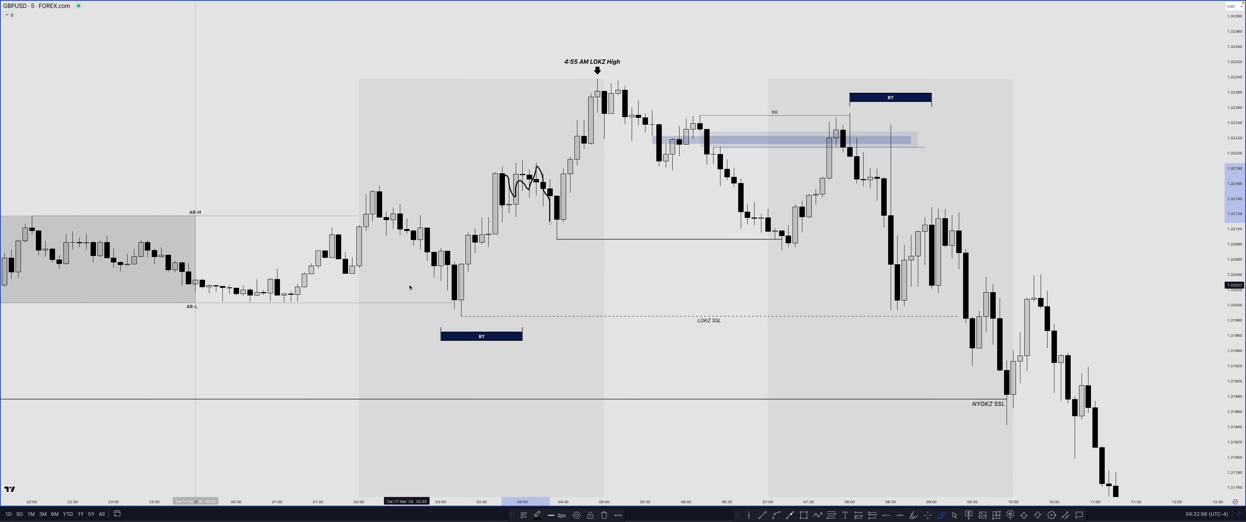
{"action": "mouse_move", "coordinate": [544, 192]}
{"action": "left_mouse_down"}
{"action": "mouse_move", "coordinate": [556, 239]}
{"action": "mouse_move", "coordinate": [577, 135]}
{"action": "mouse_move", "coordinate": [584, 144]}
{"action": "left_mouse_up"}
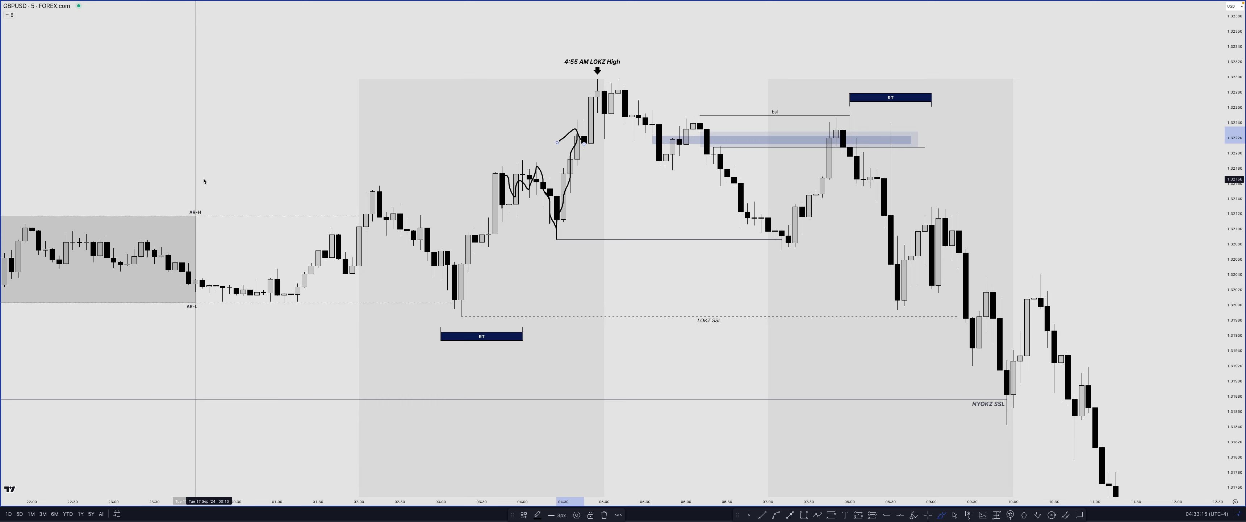
Draw a double-headed arrow between the Asian range's end and the first shaded session, stroke the session's edge, and undo both.
{"action": "mouse_move", "coordinate": [243, 179]}
{"action": "left_mouse_down"}
{"action": "mouse_move", "coordinate": [311, 177]}
{"action": "mouse_move", "coordinate": [199, 175]}
{"action": "mouse_move", "coordinate": [234, 169]}
{"action": "left_mouse_up"}
{"action": "left_click_drag", "start_coordinate": [333, 169], "coordinate": [325, 184]}
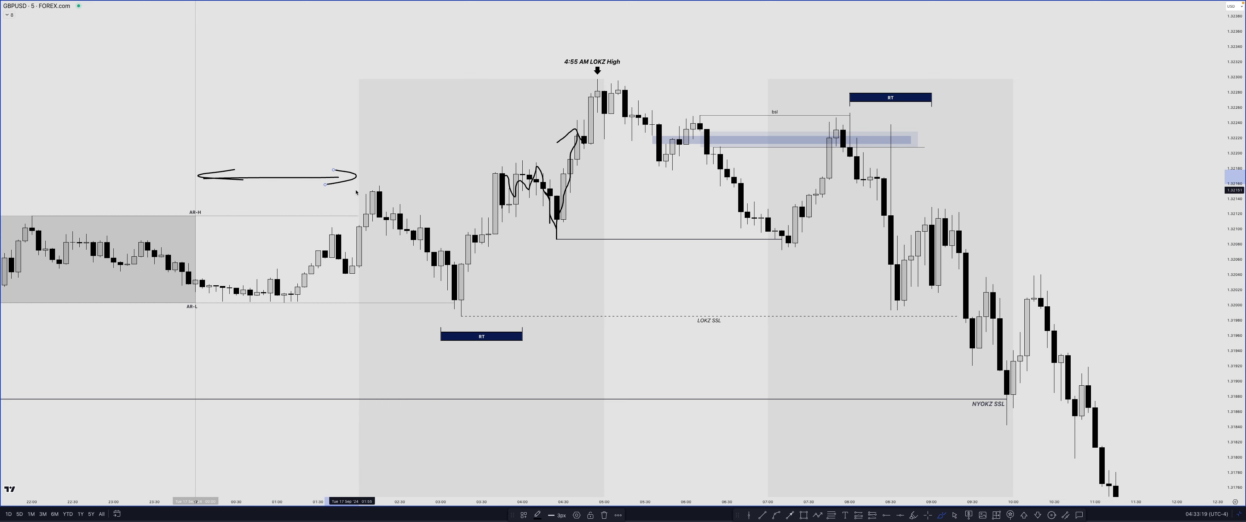
{"action": "key", "text": "ctrl+z"}
{"action": "key", "text": "ctrl+z"}
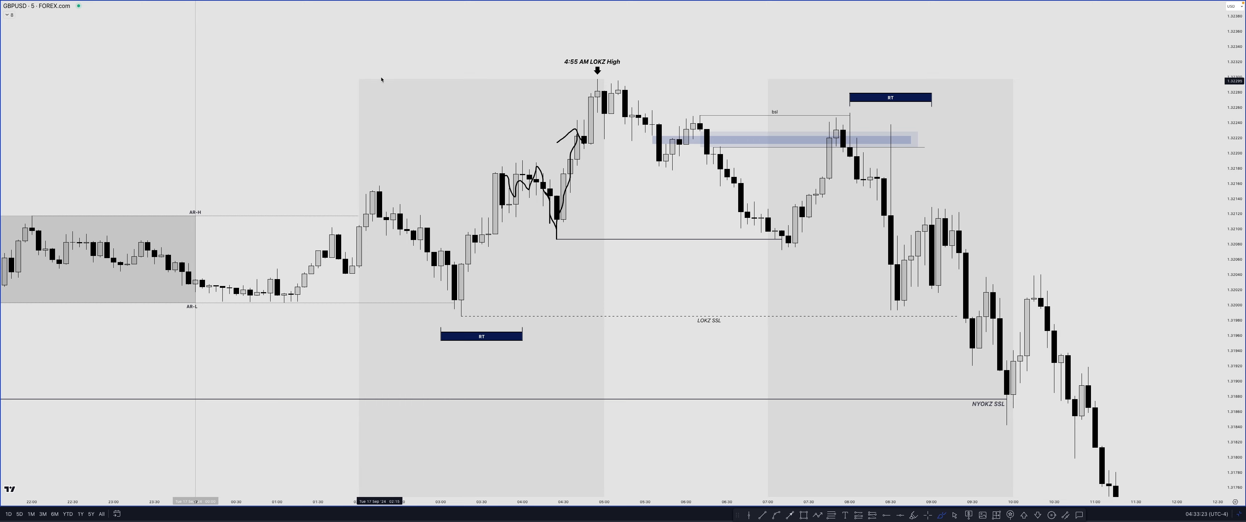
{"action": "mouse_move", "coordinate": [379, 77]}
{"action": "left_mouse_down"}
{"action": "mouse_move", "coordinate": [353, 78]}
{"action": "mouse_move", "coordinate": [359, 129]}
{"action": "left_mouse_up"}
{"action": "key", "text": "ctrl+z"}
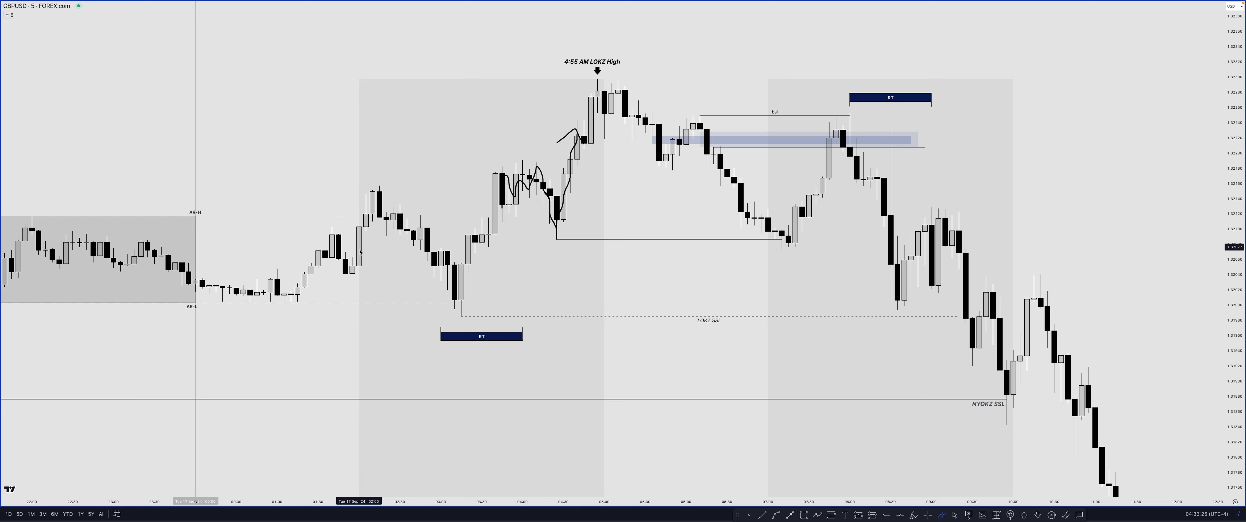
Stroke a short line beside the 02:00 candle, and erase it together with the brush strokes over the 04:00 to 04:55 price swing.
{"action": "left_click_drag", "start_coordinate": [353, 255], "coordinate": [386, 253]}
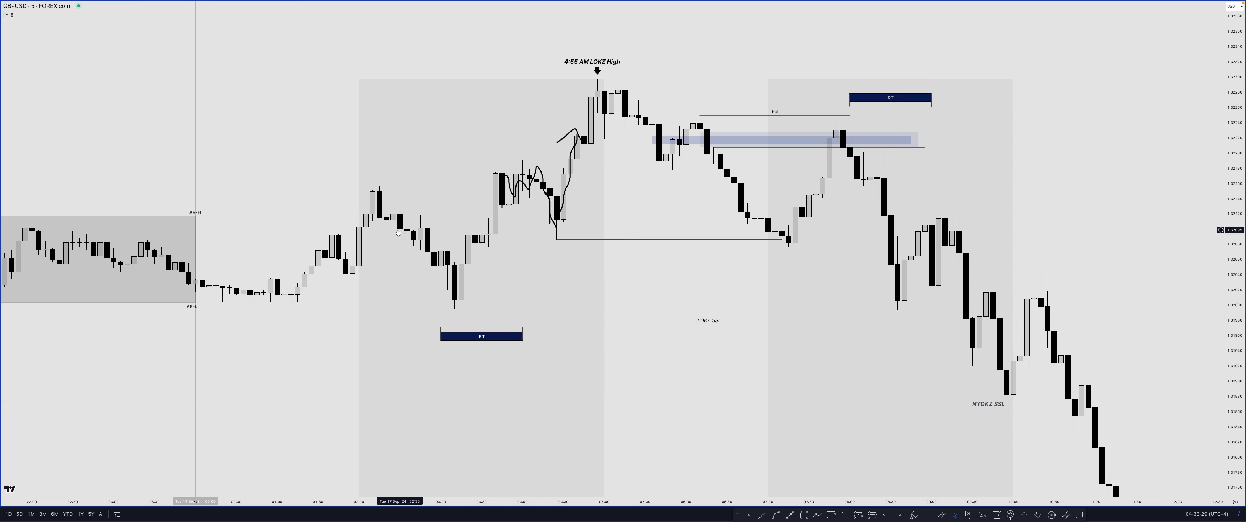
{"action": "key", "text": "Escape"}
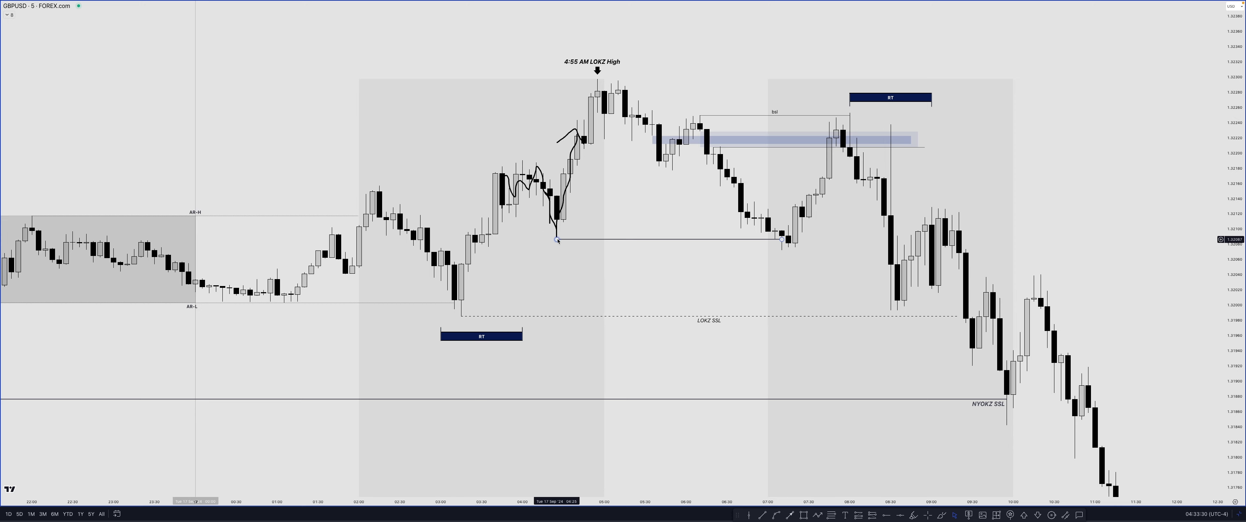
{"action": "left_click", "coordinate": [577, 130]}
{"action": "key", "text": "Delete"}
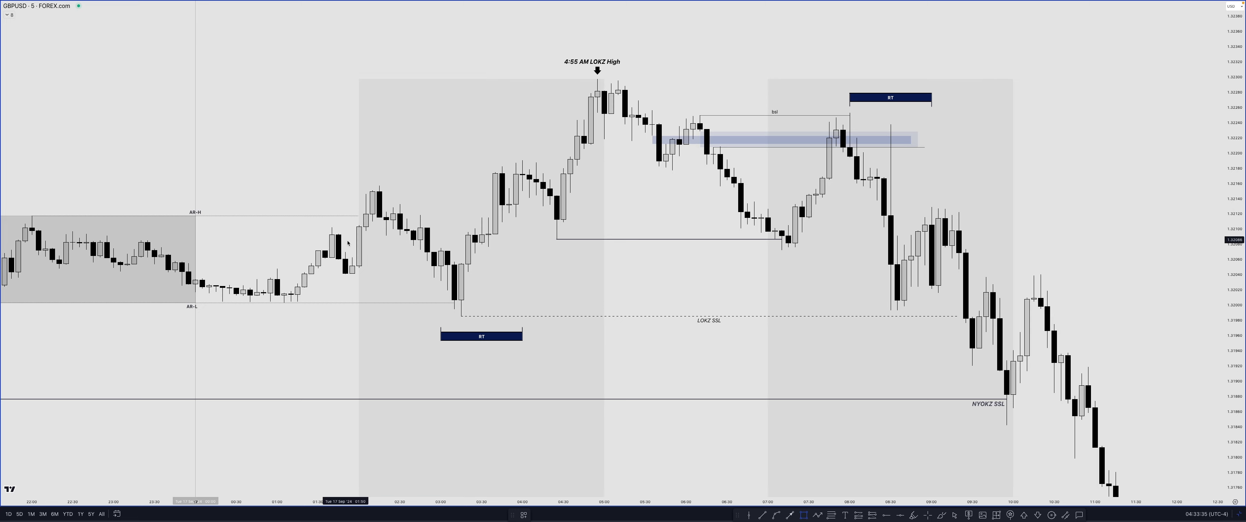
Draw a rectangle zone over the 02:00 candle's price range, extending to about 04:50.
{"action": "left_click", "coordinate": [353, 257]}
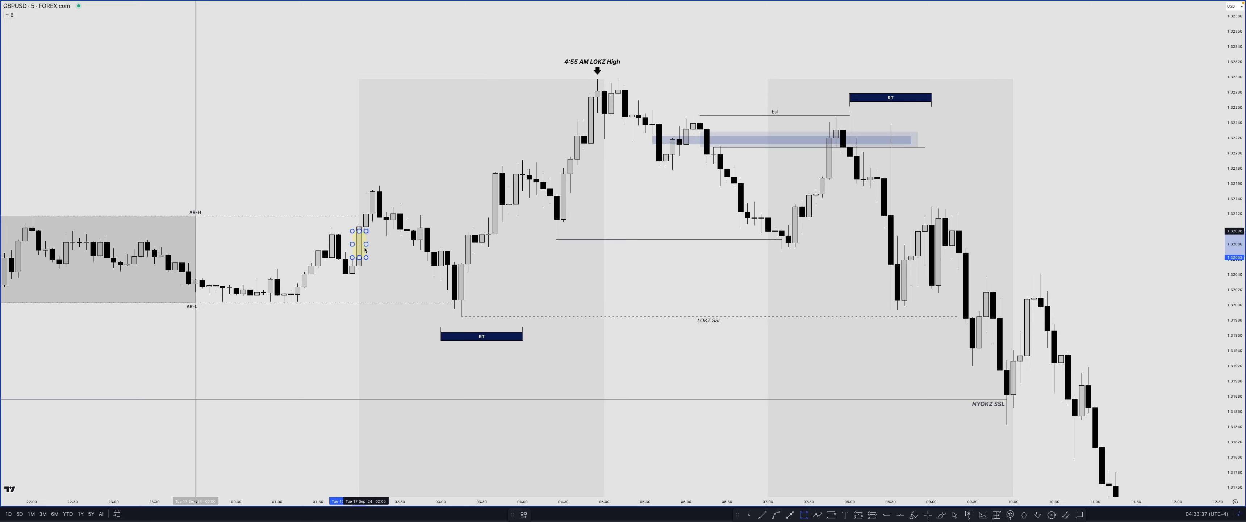
{"action": "left_click", "coordinate": [591, 232]}
Brush the price path from the 04:25 low through the circled 4:55 AM high to about 06:30, and draw a down arrow above the second RT box.
{"action": "mouse_move", "coordinate": [556, 242]}
{"action": "left_mouse_down"}
{"action": "mouse_move", "coordinate": [571, 154]}
{"action": "mouse_move", "coordinate": [511, 160]}
{"action": "mouse_move", "coordinate": [565, 160]}
{"action": "mouse_move", "coordinate": [609, 76]}
{"action": "mouse_move", "coordinate": [591, 78]}
{"action": "mouse_move", "coordinate": [730, 198]}
{"action": "left_mouse_up"}
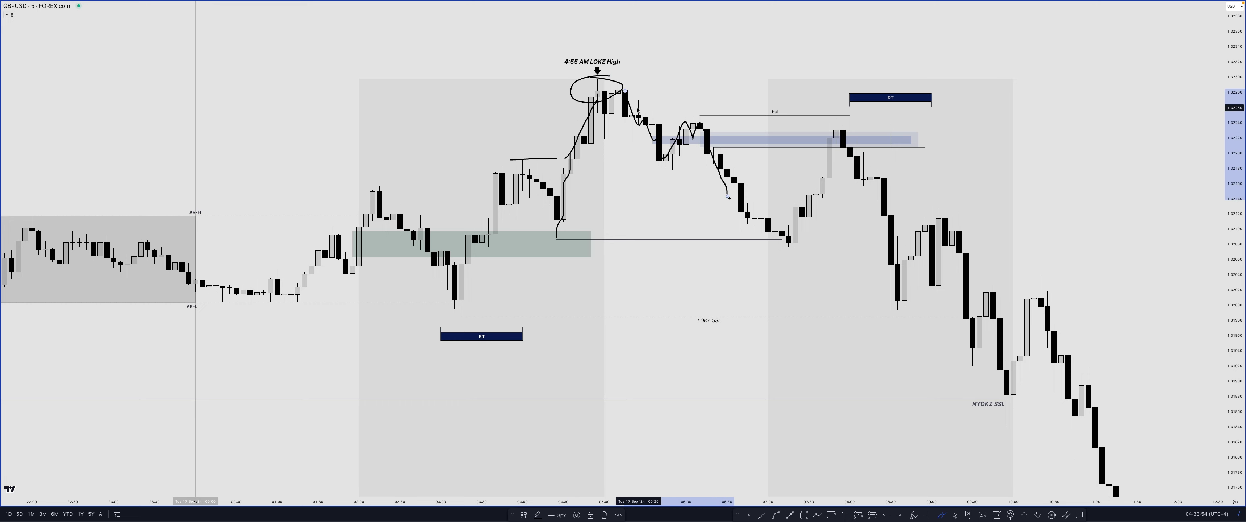
{"action": "left_click_drag", "start_coordinate": [640, 109], "coordinate": [721, 117]}
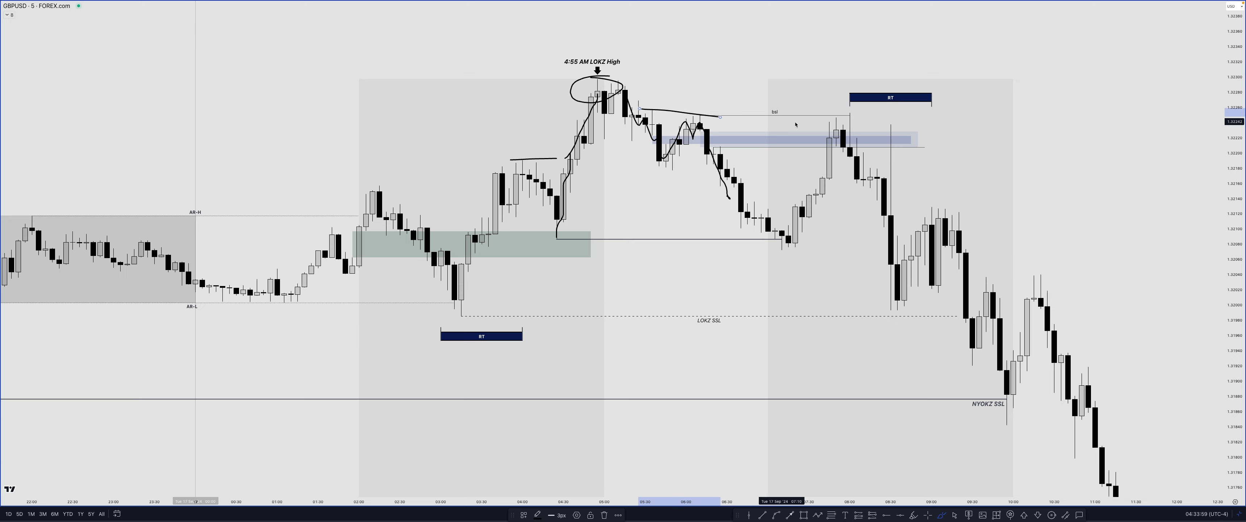
{"action": "key", "text": "Delete"}
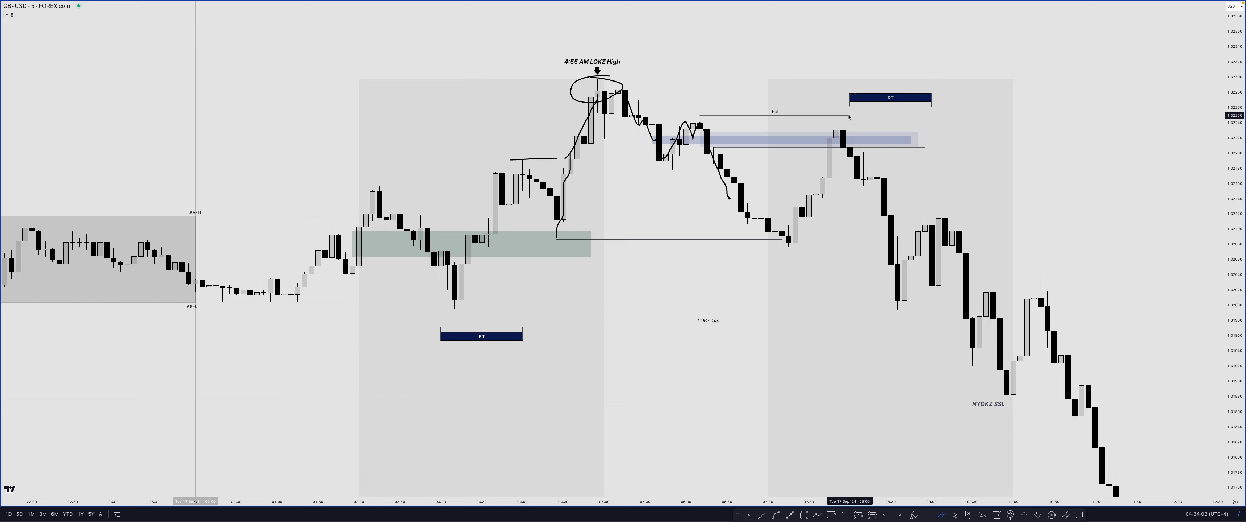
{"action": "mouse_move", "coordinate": [890, 60]}
{"action": "left_mouse_down"}
{"action": "mouse_move", "coordinate": [891, 88]}
{"action": "mouse_move", "coordinate": [904, 76]}
{"action": "left_mouse_up"}
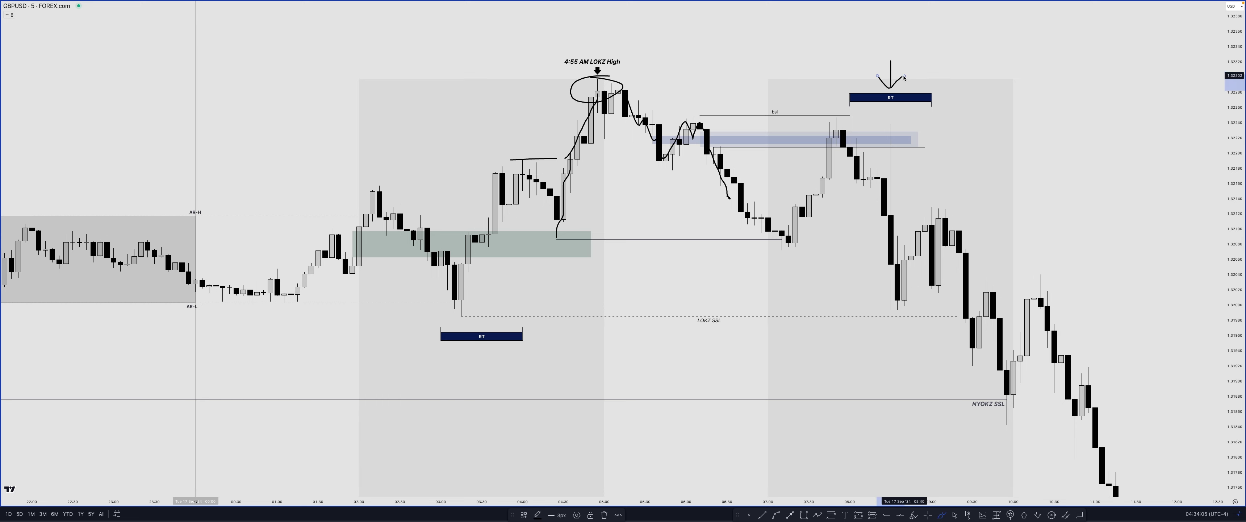
{"action": "mouse_move", "coordinate": [767, 106]}
{"action": "left_mouse_down"}
{"action": "mouse_move", "coordinate": [714, 105]}
{"action": "mouse_move", "coordinate": [712, 116]}
{"action": "left_mouse_up"}
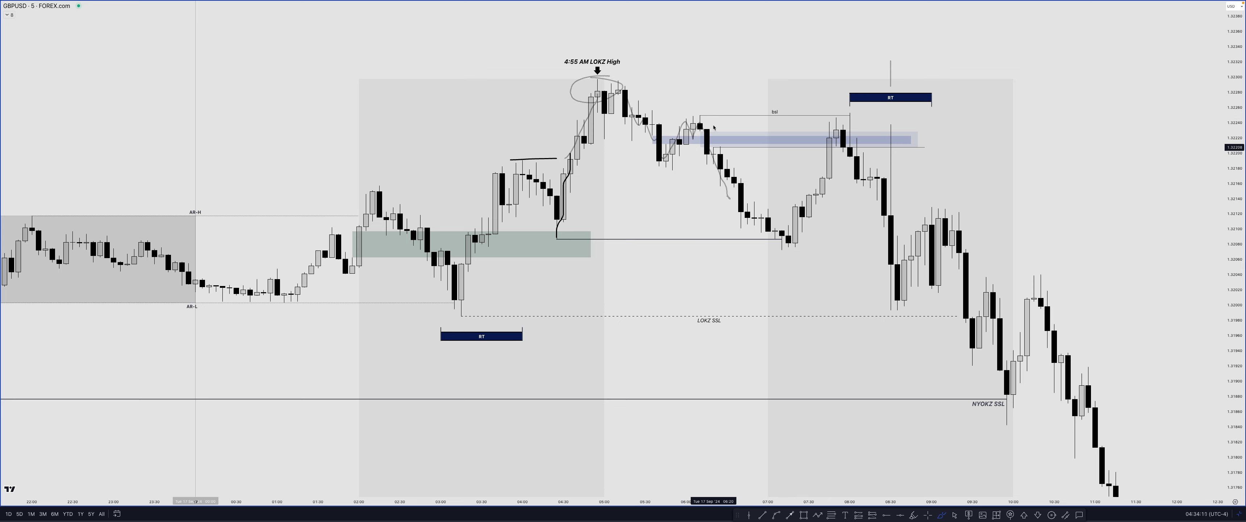
Brush the price path from the 05:40 low over the 06:10 high and down to the horizontal line's end near 07:10.
{"action": "mouse_move", "coordinate": [658, 164]}
{"action": "left_mouse_down"}
{"action": "mouse_move", "coordinate": [687, 129]}
{"action": "mouse_move", "coordinate": [782, 241]}
{"action": "left_mouse_up"}
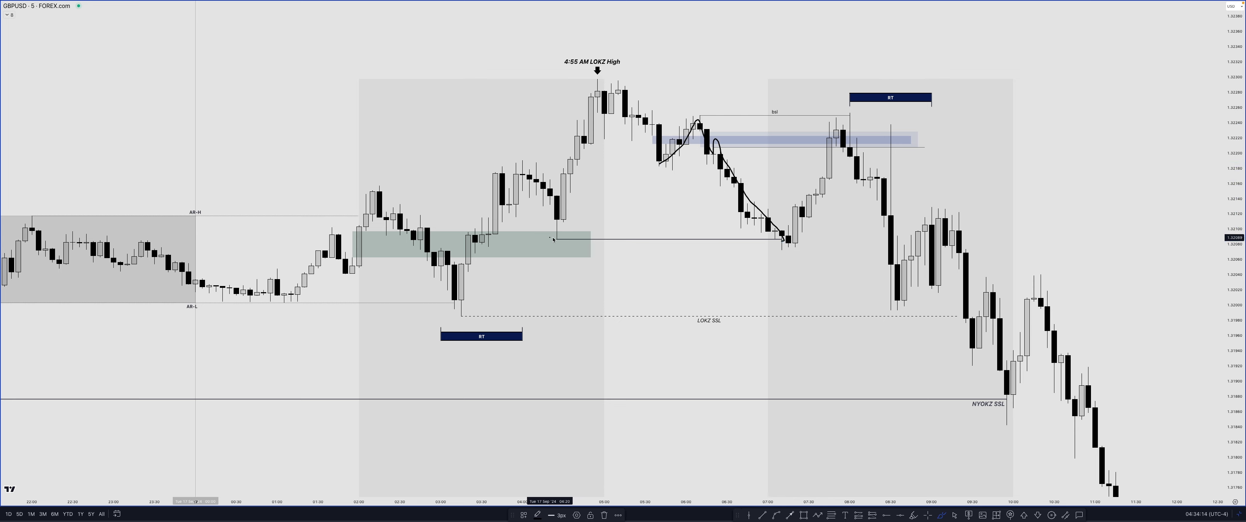
Extend the green opening-candle zone to about 07:30 and clear the brush strokes around the 04:25 low and the 05:40 to 07:10 swing.
{"action": "left_click_drag", "start_coordinate": [551, 238], "coordinate": [591, 240]}
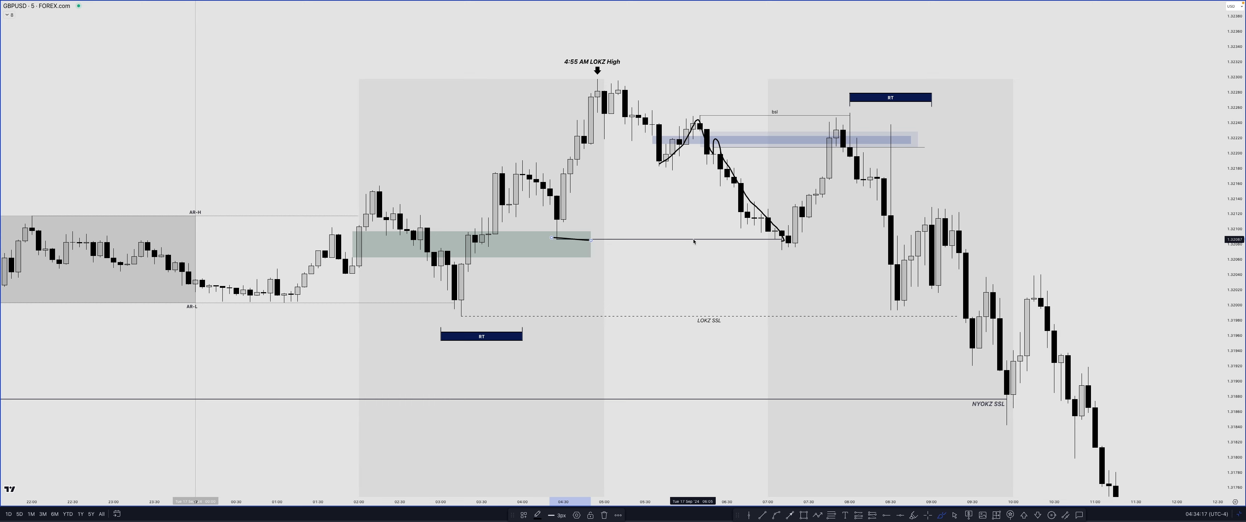
{"action": "left_click_drag", "start_coordinate": [593, 245], "coordinate": [808, 243]}
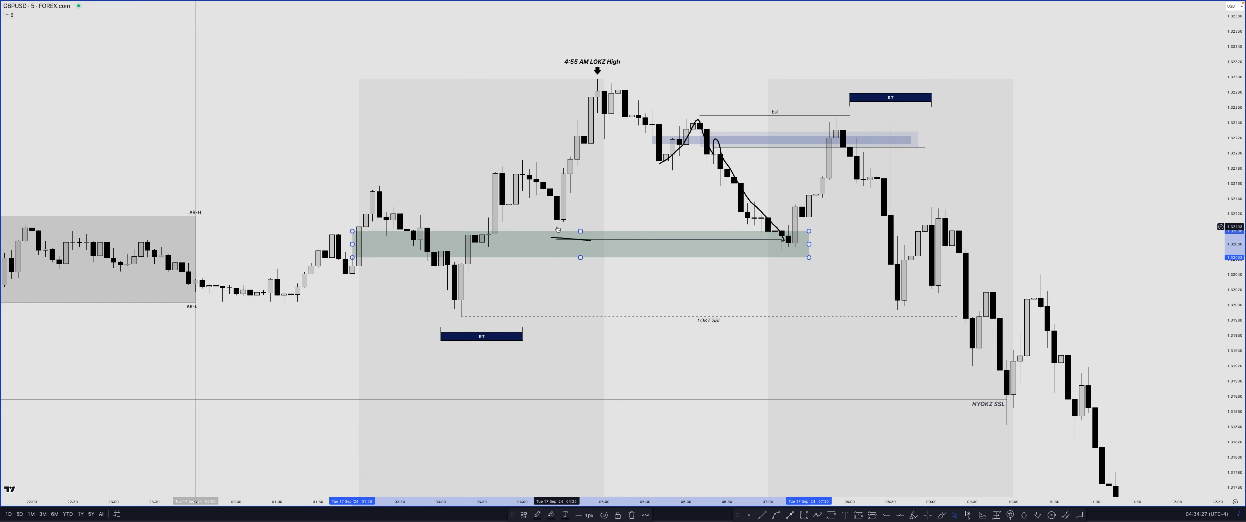
{"action": "left_click", "coordinate": [677, 363]}
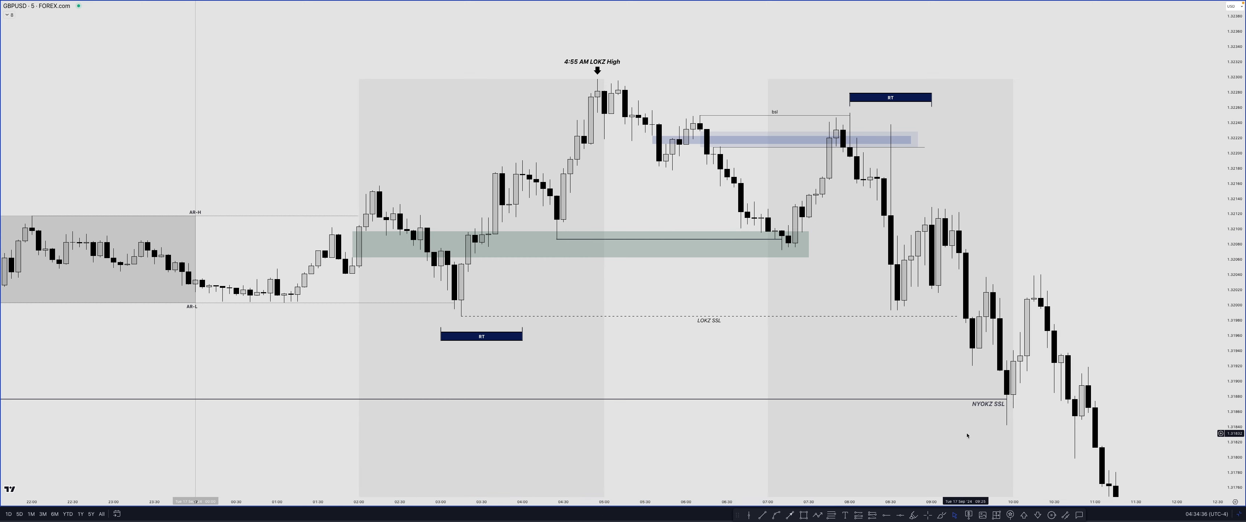
Brush circles around the 07:10 low and the 02:00 candle, stroke the rally toward 08:00, and line the high from 06:10.
{"action": "left_click", "coordinate": [941, 515]}
{"action": "mouse_move", "coordinate": [775, 254]}
{"action": "left_mouse_down"}
{"action": "mouse_move", "coordinate": [787, 241]}
{"action": "mouse_move", "coordinate": [768, 242]}
{"action": "left_mouse_up"}
{"action": "left_click_drag", "start_coordinate": [367, 231], "coordinate": [356, 233]}
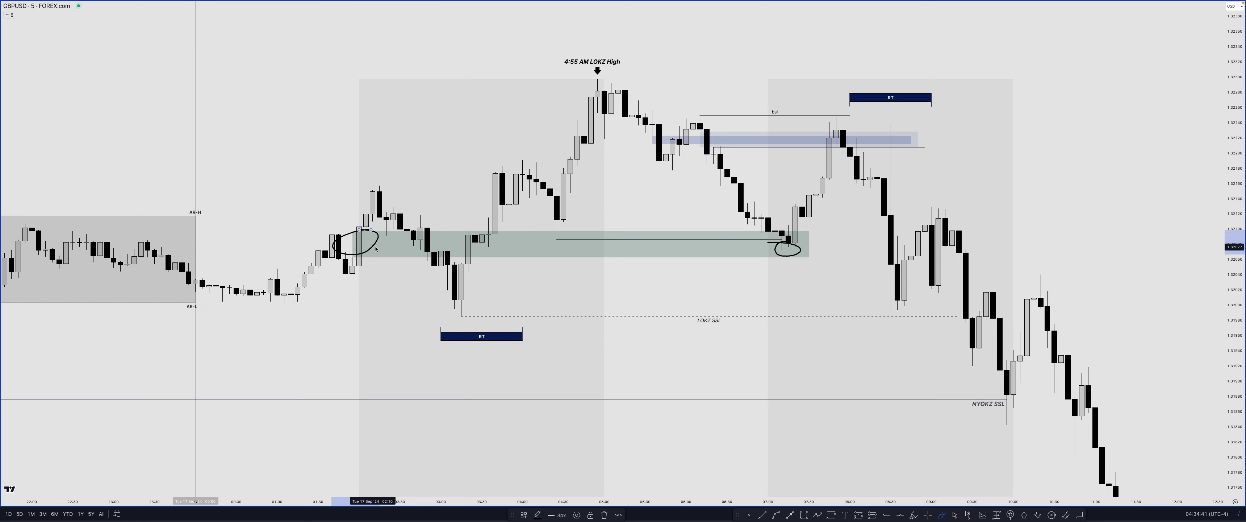
{"action": "left_click_drag", "start_coordinate": [790, 242], "coordinate": [843, 115]}
{"action": "left_click_drag", "start_coordinate": [695, 117], "coordinate": [836, 112]}
{"action": "key", "text": "ctrl+z"}
{"action": "left_click_drag", "start_coordinate": [694, 116], "coordinate": [843, 115]}
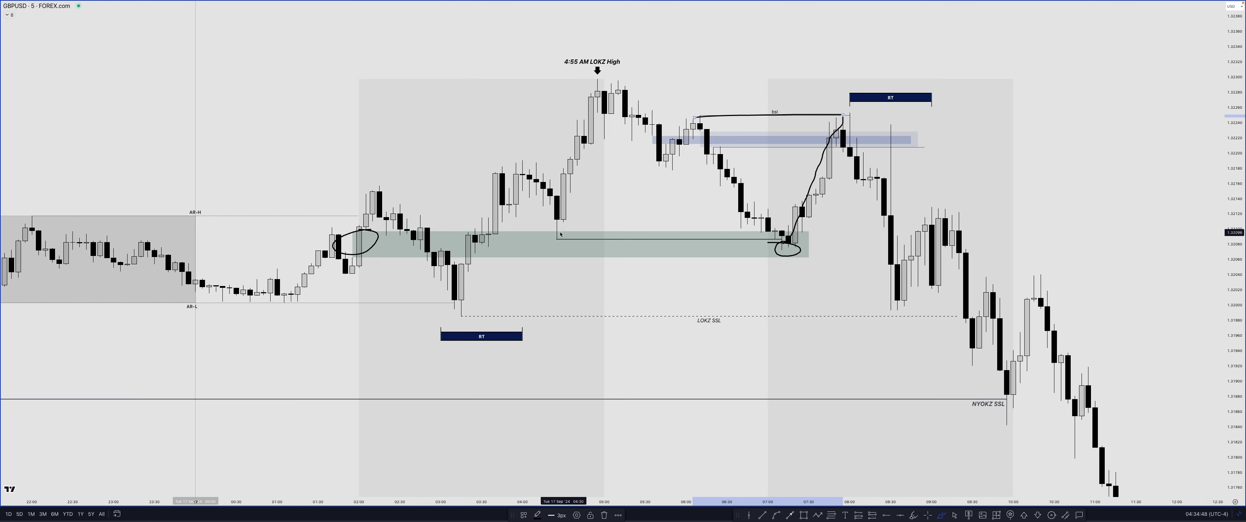
Circle the 04:25 low and stroke a line over the 04:05 to 04:25 highs, then erase all the brush marks.
{"action": "left_click_drag", "start_coordinate": [560, 235], "coordinate": [564, 242]}
{"action": "left_click_drag", "start_coordinate": [490, 159], "coordinate": [557, 156]}
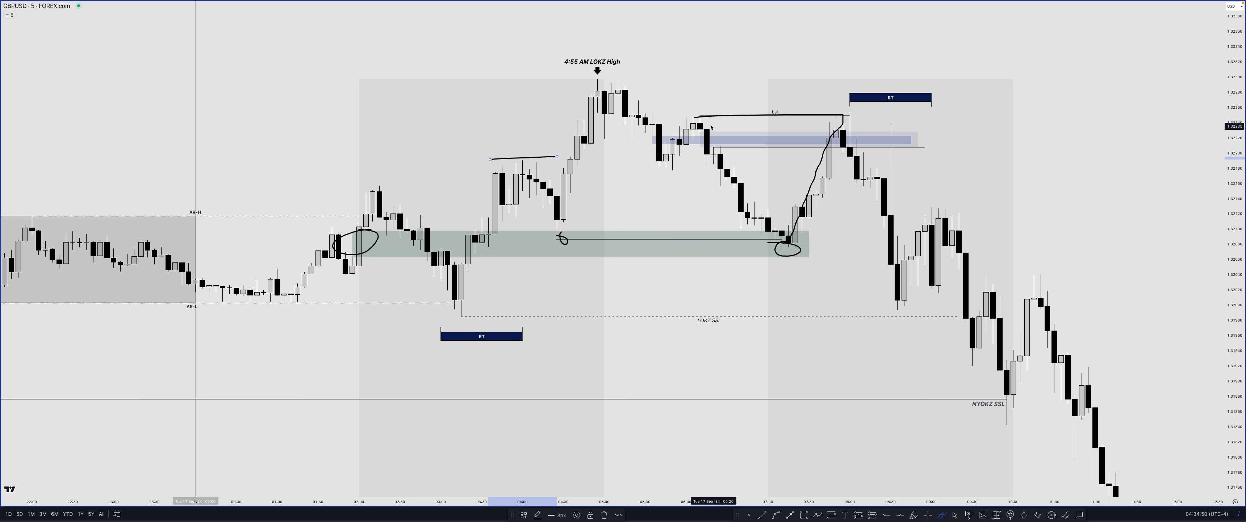
{"action": "key", "text": "Delete"}
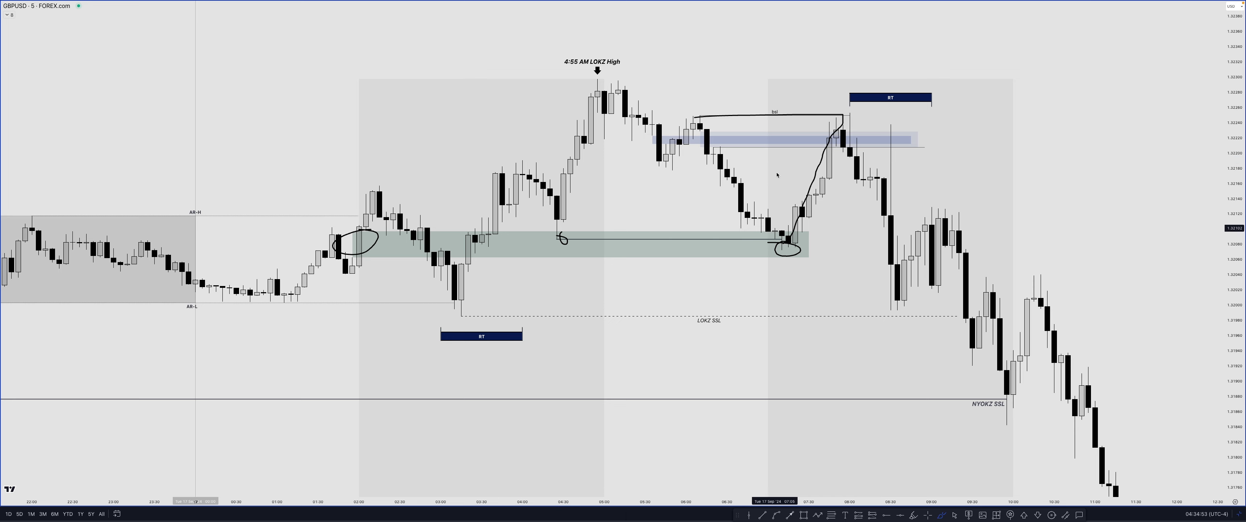
{"action": "key", "text": "ctrl+z"}
{"action": "key", "text": "ctrl+z"}
{"action": "key", "text": "ctrl+z"}
{"action": "key", "text": "ctrl+z"}
{"action": "key", "text": "ctrl+z"}
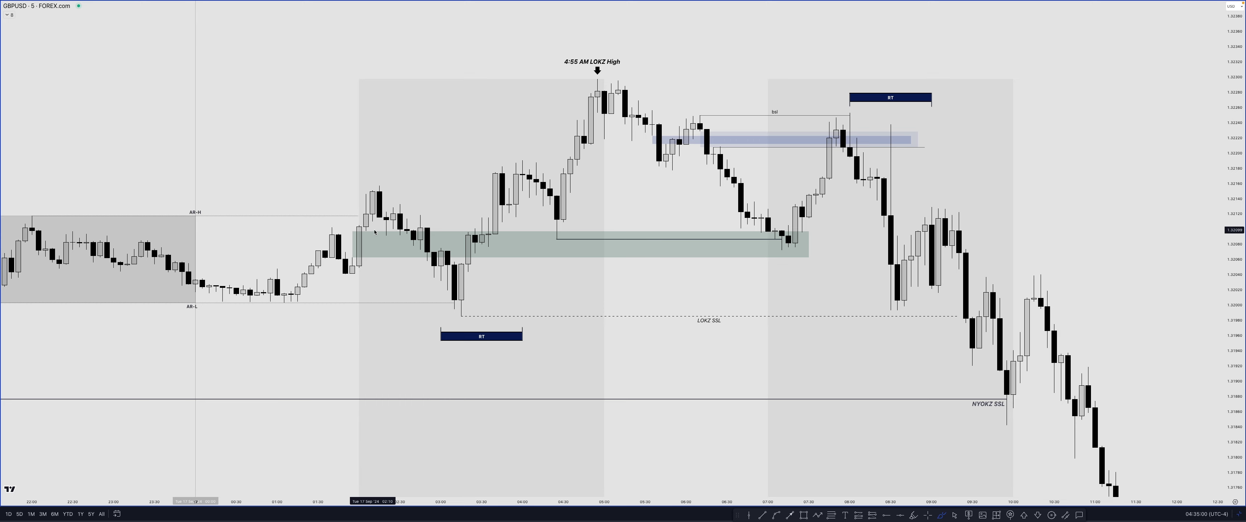
Brush circles around the 02:00 candle, the 04:25 low, the 06:10 high and the 08:00 high.
{"action": "left_click_drag", "start_coordinate": [373, 229], "coordinate": [370, 226]}
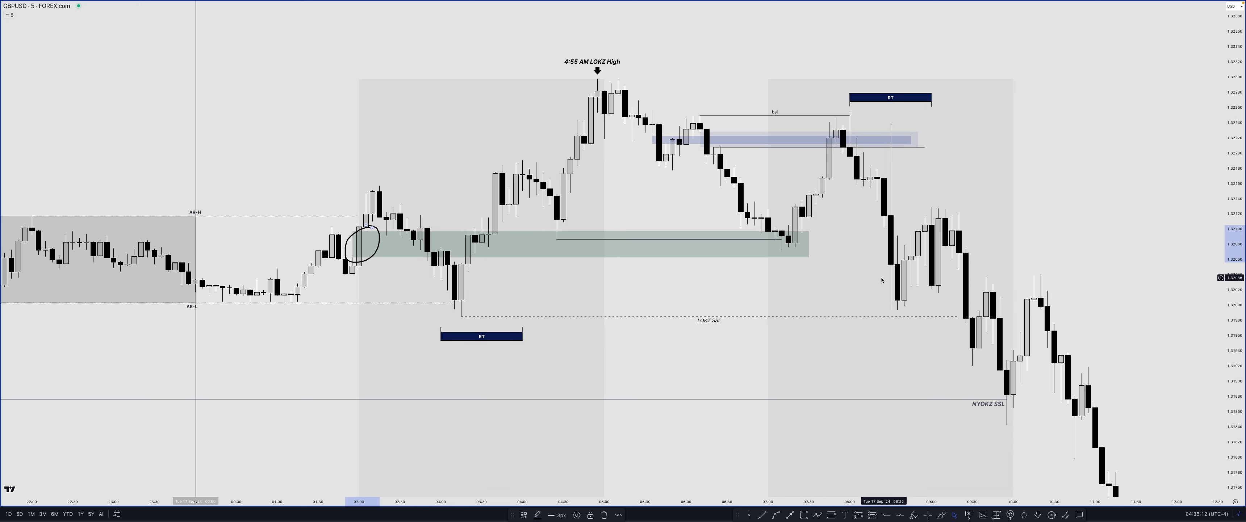
{"action": "left_click", "coordinate": [940, 515]}
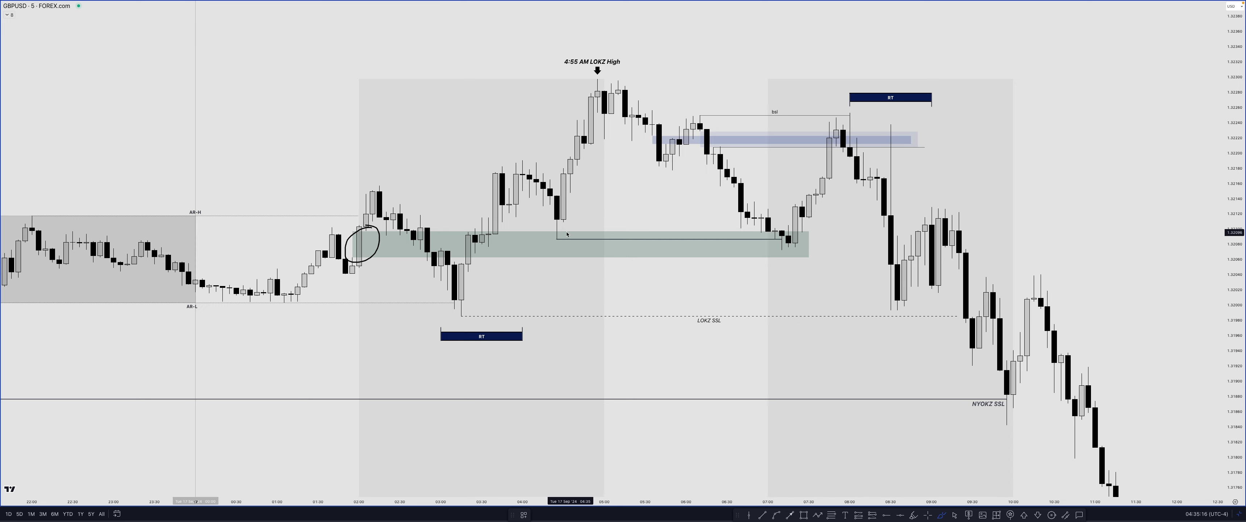
{"action": "left_click_drag", "start_coordinate": [543, 232], "coordinate": [570, 245]}
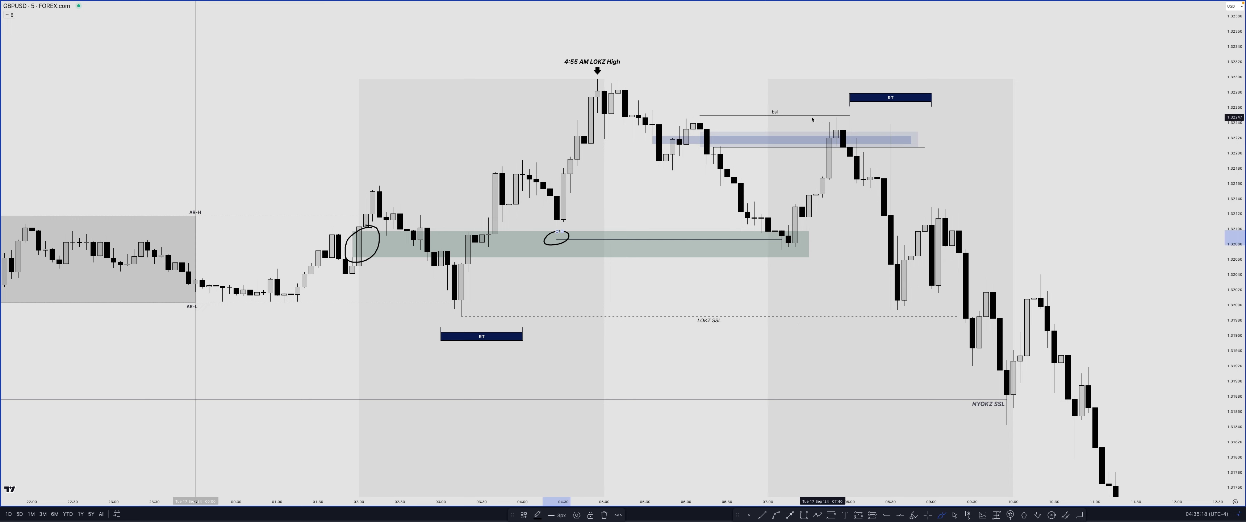
{"action": "left_click_drag", "start_coordinate": [687, 114], "coordinate": [704, 123]}
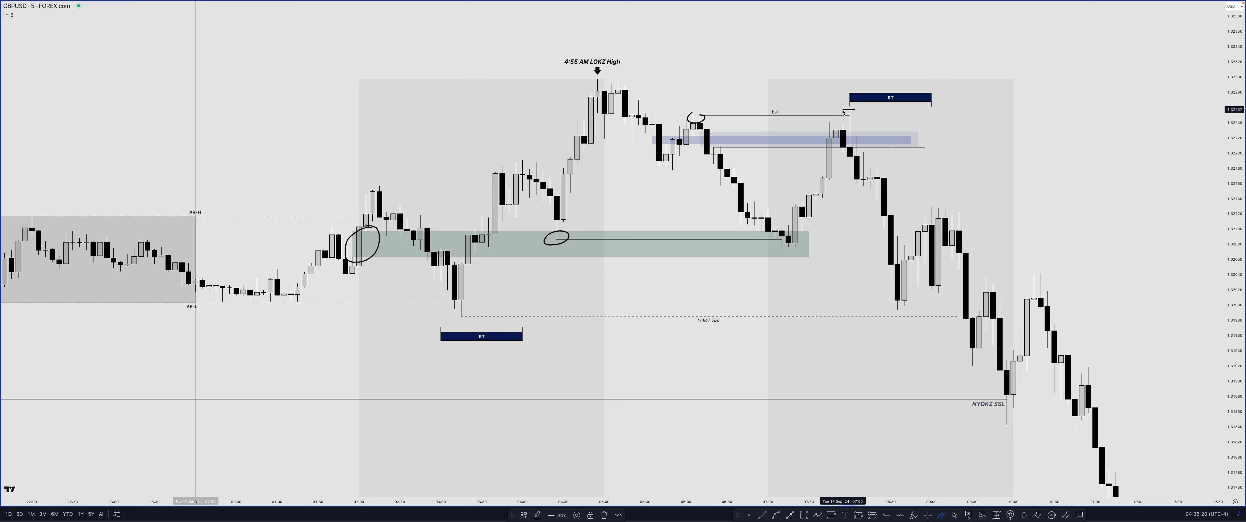
{"action": "left_click_drag", "start_coordinate": [844, 110], "coordinate": [852, 114]}
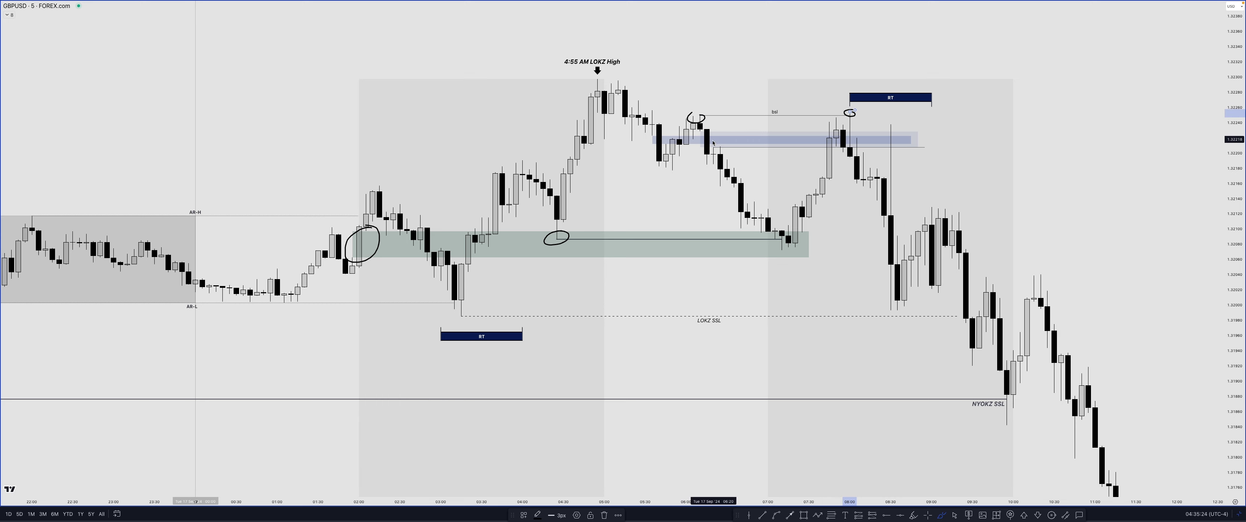
Brush a down arrow above the second RT box and short horizontal strokes at the 08:00 high and the 08:35 low.
{"action": "left_click_drag", "start_coordinate": [890, 48], "coordinate": [890, 82]}
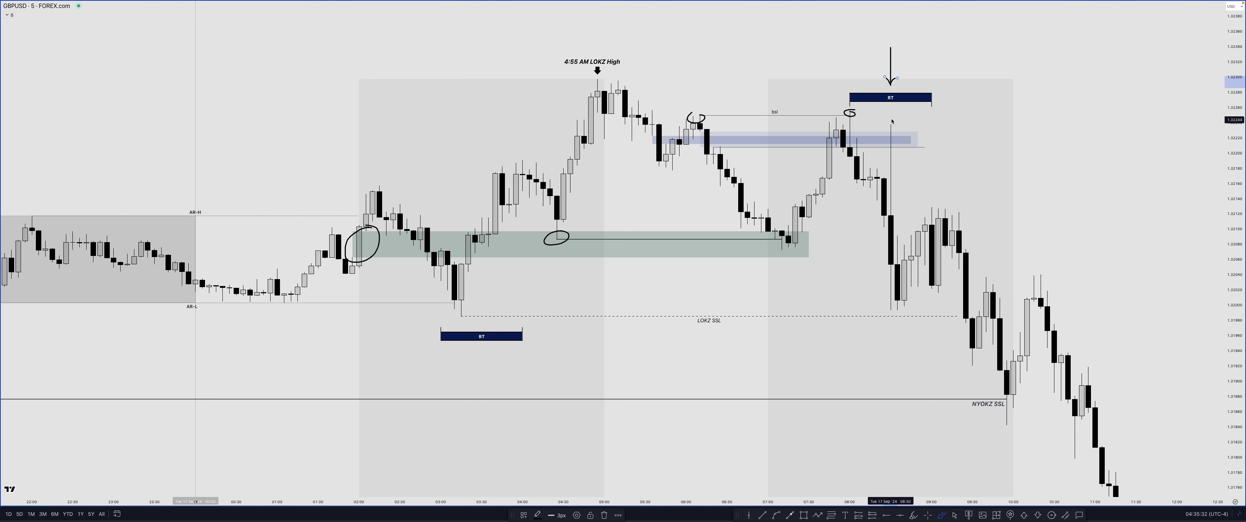
{"action": "left_click_drag", "start_coordinate": [847, 117], "coordinate": [894, 308]}
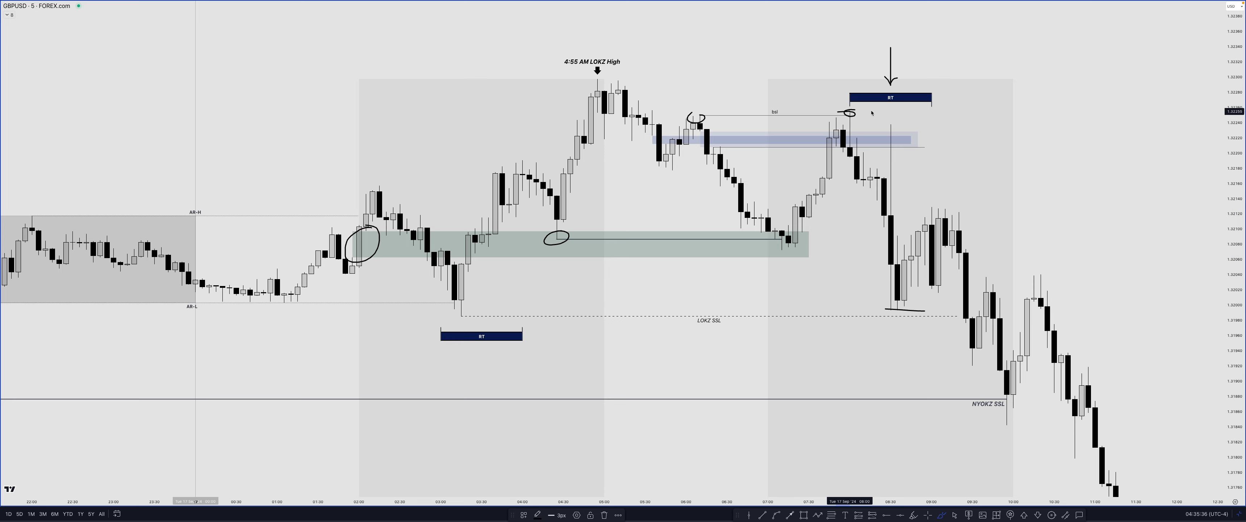
{"action": "left_click_drag", "start_coordinate": [839, 112], "coordinate": [894, 109]}
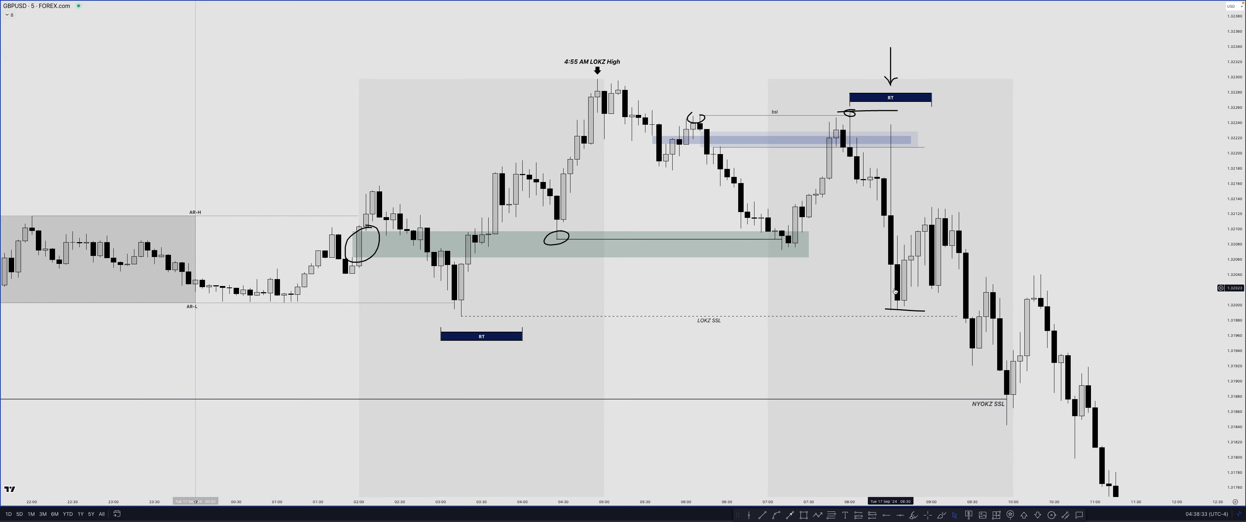
Draw arrows from the 05:05 high to the 07:10 low and from the 07:55 high to the 08:40 low.
{"action": "key", "text": "alt+shift+a"}
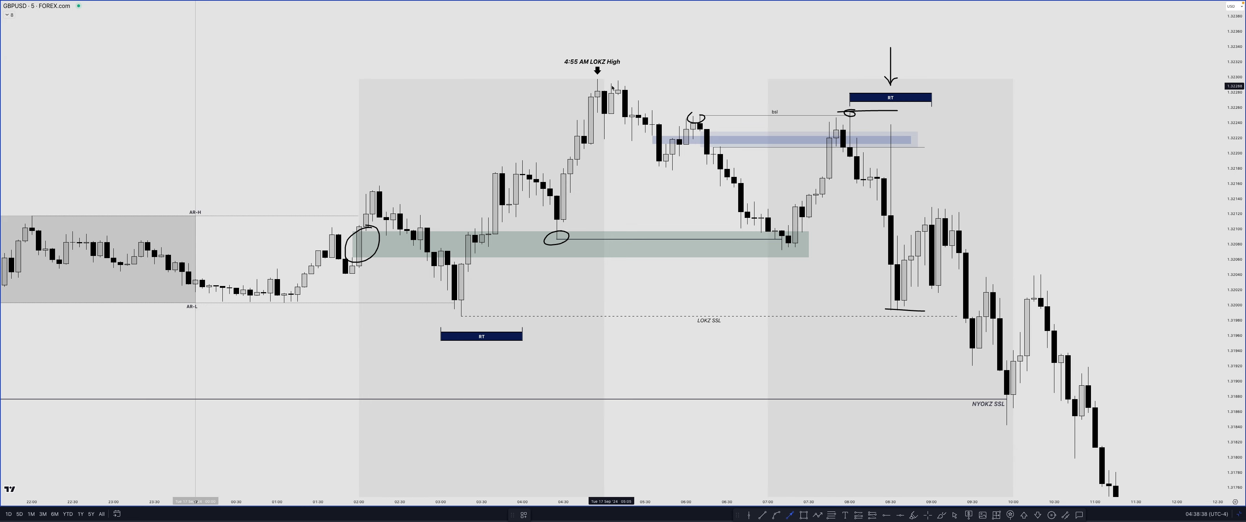
{"action": "left_click_drag", "start_coordinate": [612, 87], "coordinate": [783, 242]}
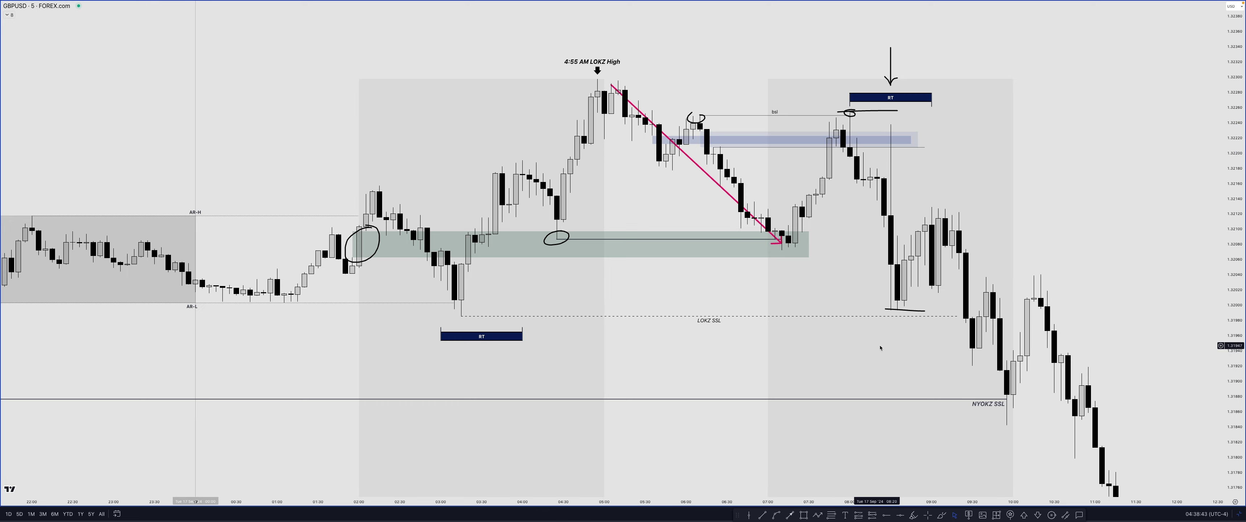
{"action": "left_click", "coordinate": [791, 515]}
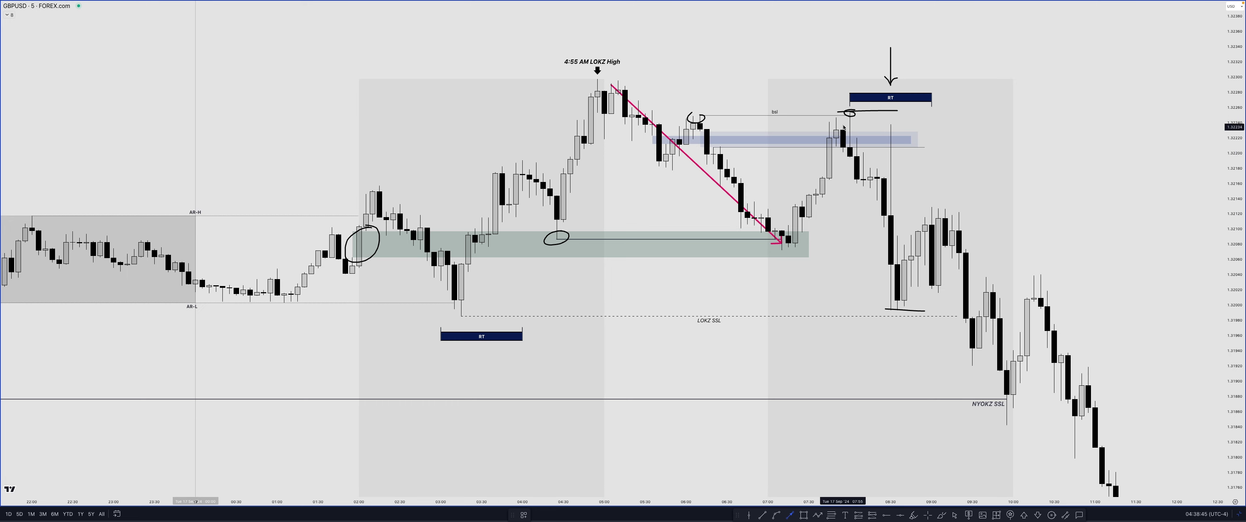
{"action": "left_click_drag", "start_coordinate": [843, 116], "coordinate": [902, 308]}
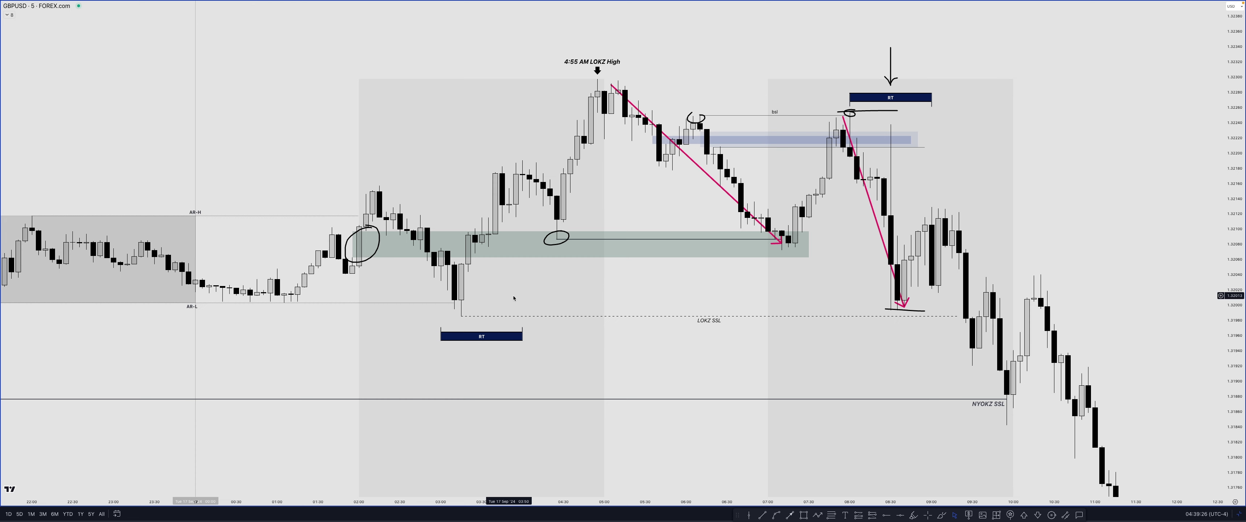
Handwrite E1 with the brush below the 07:10 low and E2 below the 08:40 low.
{"action": "left_click", "coordinate": [941, 515]}
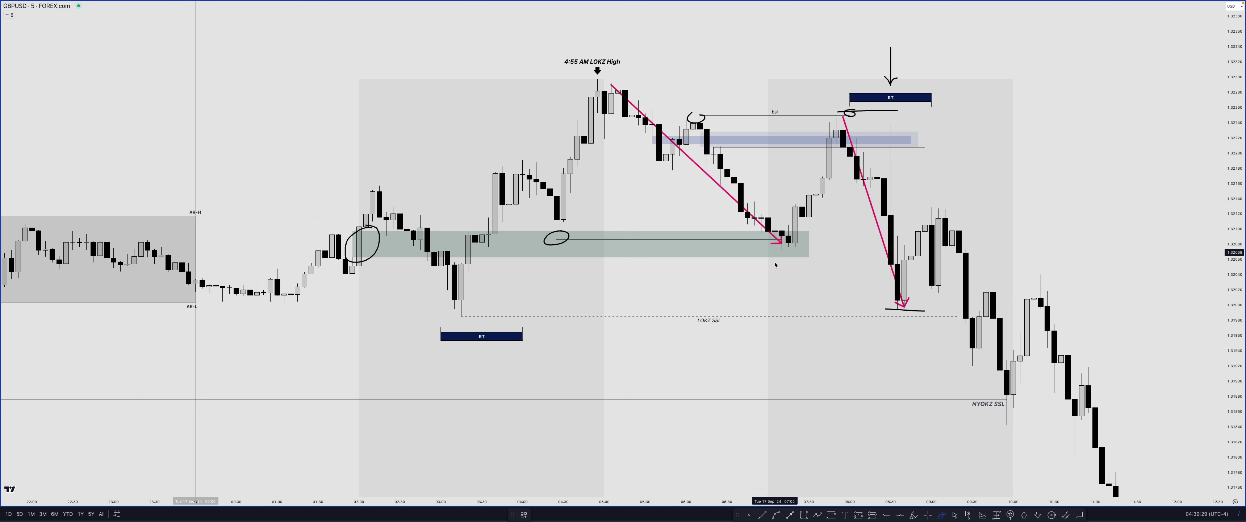
{"action": "mouse_move", "coordinate": [809, 262]}
{"action": "left_mouse_down"}
{"action": "mouse_move", "coordinate": [776, 284]}
{"action": "mouse_move", "coordinate": [803, 284]}
{"action": "mouse_move", "coordinate": [802, 272]}
{"action": "mouse_move", "coordinate": [829, 292]}
{"action": "left_mouse_up"}
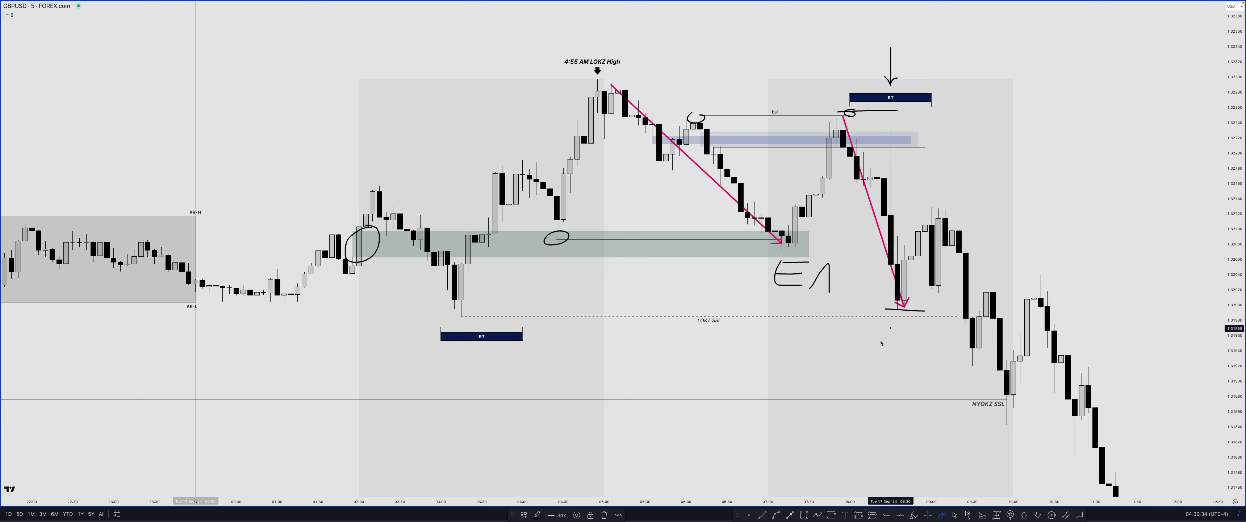
{"action": "mouse_move", "coordinate": [904, 329]}
{"action": "left_mouse_down"}
{"action": "mouse_move", "coordinate": [908, 350]}
{"action": "mouse_move", "coordinate": [912, 338]}
{"action": "mouse_move", "coordinate": [925, 352]}
{"action": "left_mouse_up"}
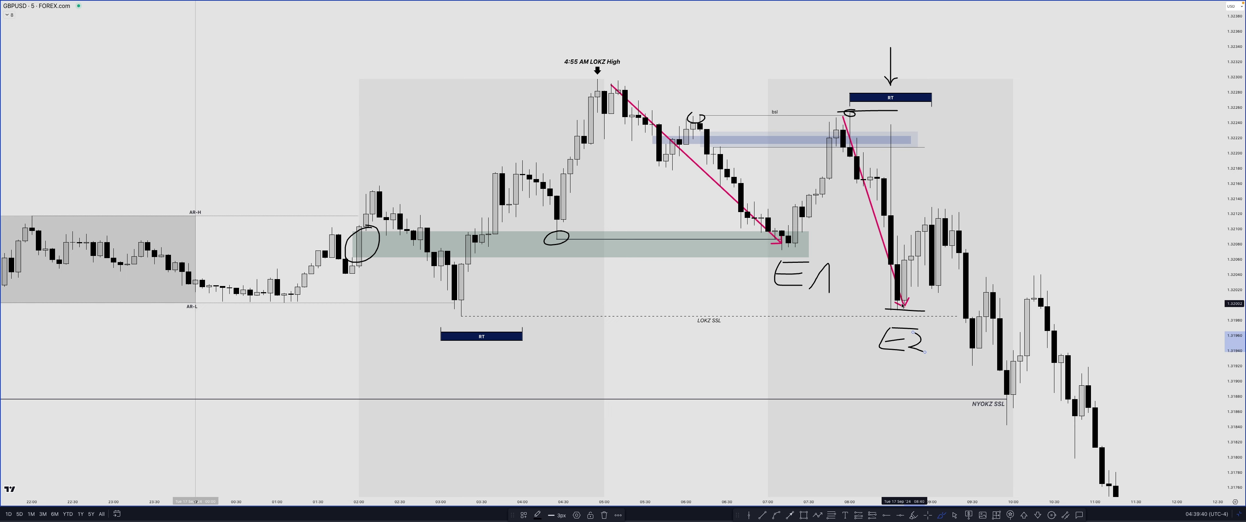
Brush the price path from the 08:40 low over the 09:10 high to the 09:50 low, and mark the 08:35 low and the LOKZ SSL label.
{"action": "mouse_move", "coordinate": [903, 304]}
{"action": "left_mouse_down"}
{"action": "mouse_move", "coordinate": [941, 213]}
{"action": "mouse_move", "coordinate": [1000, 393]}
{"action": "mouse_move", "coordinate": [1013, 361]}
{"action": "left_mouse_up"}
{"action": "left_click_drag", "start_coordinate": [895, 305], "coordinate": [857, 304]}
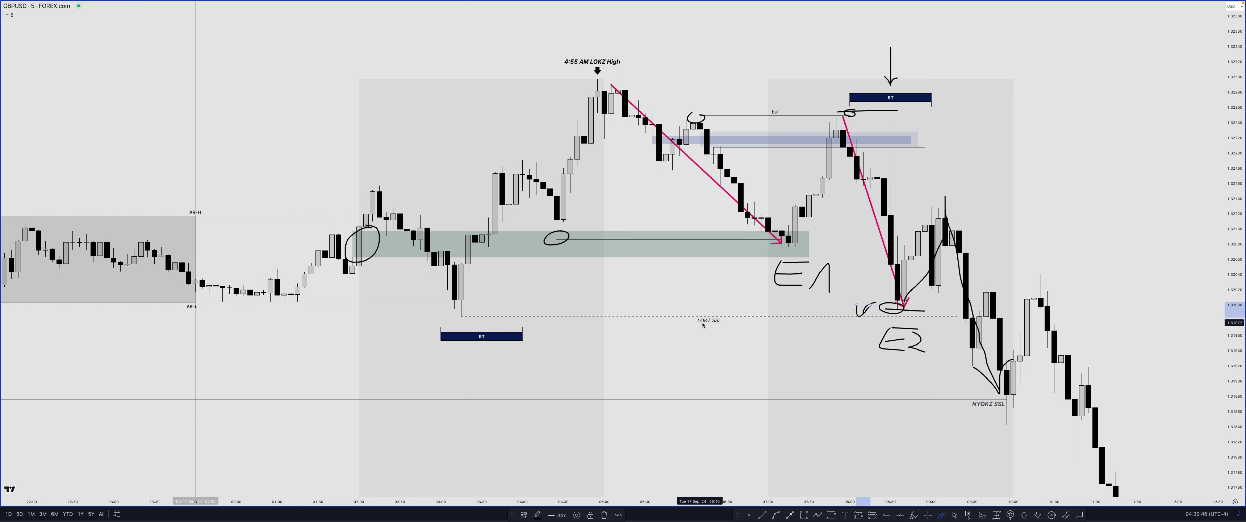
{"action": "mouse_move", "coordinate": [686, 304]}
{"action": "left_mouse_down"}
{"action": "mouse_move", "coordinate": [739, 334]}
{"action": "mouse_move", "coordinate": [737, 304]}
{"action": "mouse_move", "coordinate": [741, 334]}
{"action": "left_mouse_up"}
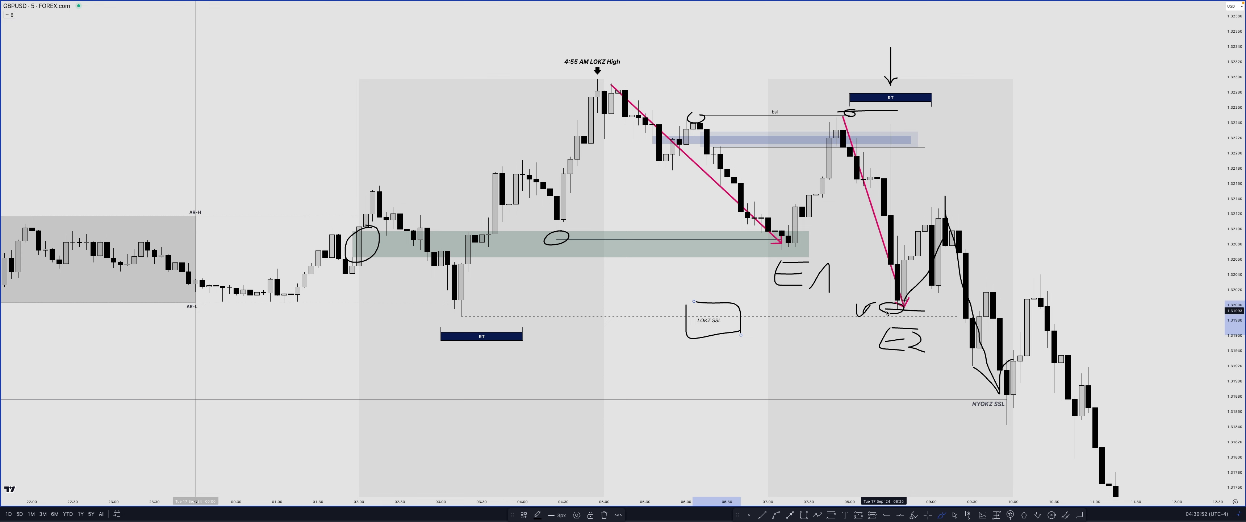
Erase the E1 and E2 labels, the arrows along both declines, the circles and the price-path strokes, keeping the arrow above the RT box.
{"action": "key", "text": "Delete"}
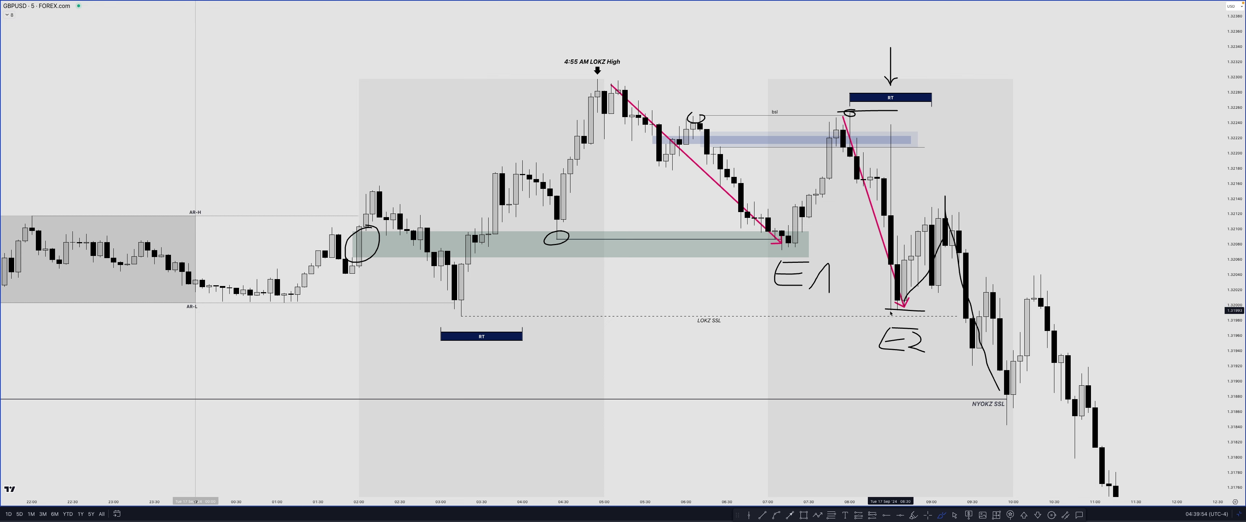
{"action": "key", "text": "ctrl+z"}
{"action": "key", "text": "ctrl+z"}
{"action": "key", "text": "ctrl+z"}
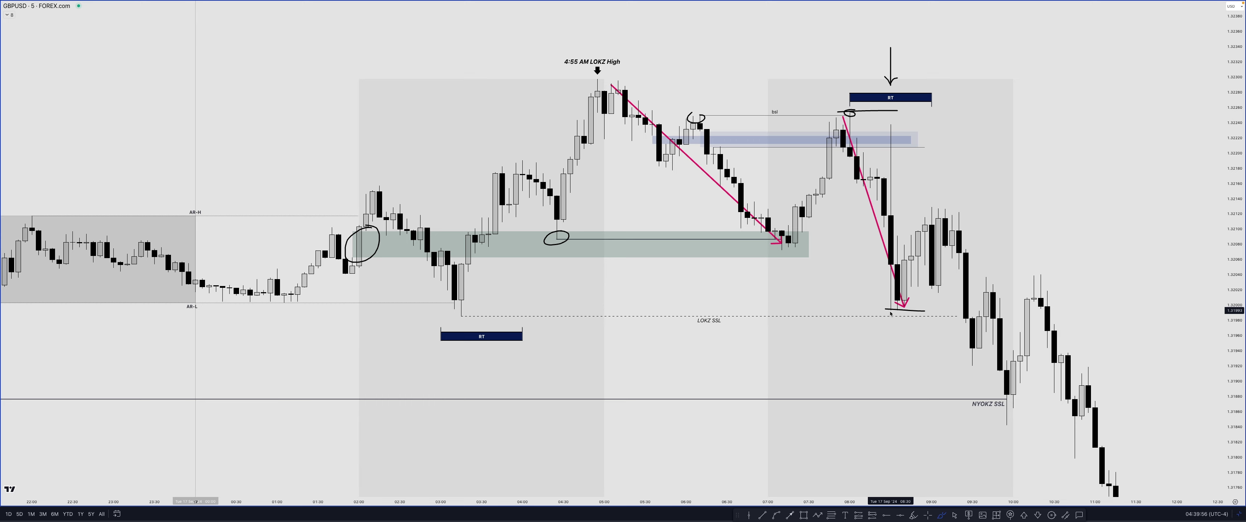
{"action": "key", "text": "ctrl+z"}
{"action": "key", "text": "ctrl+z"}
{"action": "key", "text": "ctrl+z"}
{"action": "key", "text": "ctrl+z"}
{"action": "key", "text": "ctrl+z"}
{"action": "key", "text": "ctrl+z"}
Brush a circle around the 08:35 low and an up arrow below the LOKZ SSL label.
{"action": "mouse_move", "coordinate": [903, 294]}
{"action": "left_mouse_down"}
{"action": "mouse_move", "coordinate": [879, 300]}
{"action": "mouse_move", "coordinate": [894, 312]}
{"action": "mouse_move", "coordinate": [903, 297]}
{"action": "left_mouse_up"}
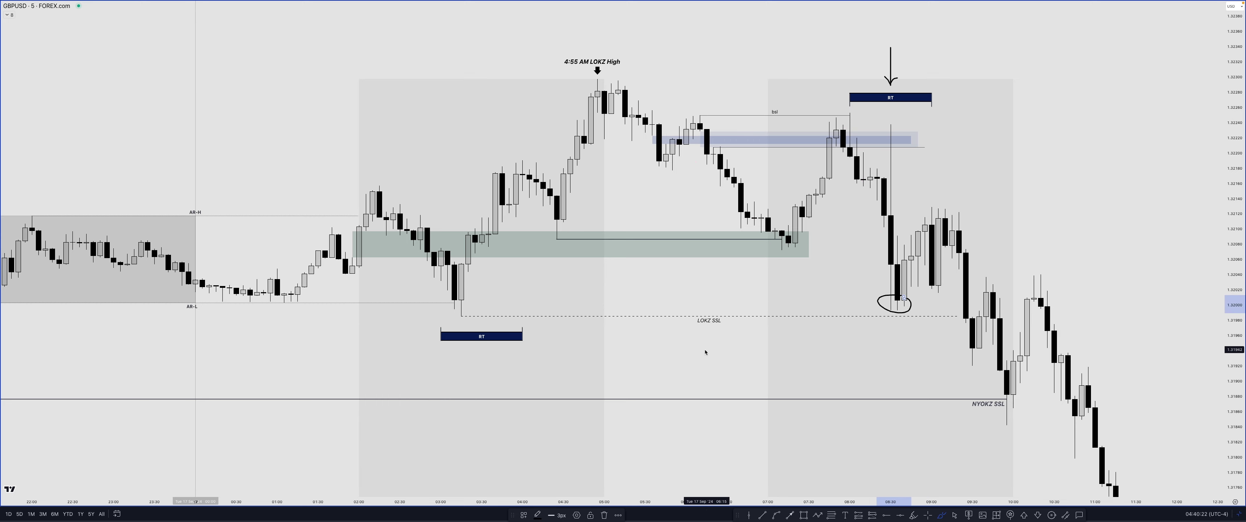
{"action": "mouse_move", "coordinate": [705, 352]}
{"action": "left_mouse_down"}
{"action": "mouse_move", "coordinate": [707, 328]}
{"action": "mouse_move", "coordinate": [714, 342]}
{"action": "left_mouse_up"}
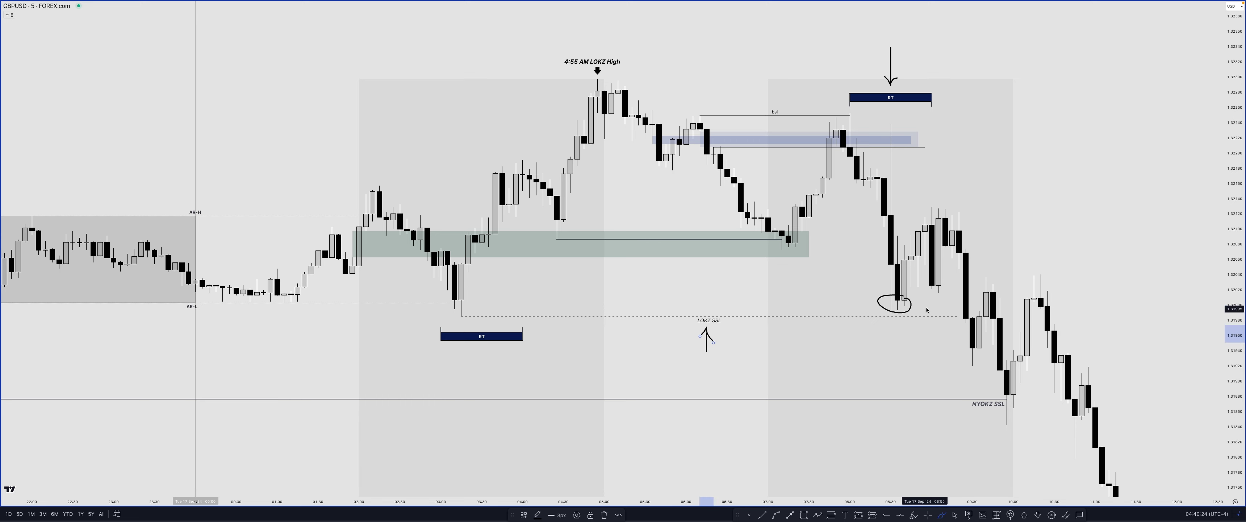
Brush an arrow rising from the 08:40 low to the green zone's level, and extend that zone to about 09:55.
{"action": "left_click_drag", "start_coordinate": [905, 302], "coordinate": [921, 264]}
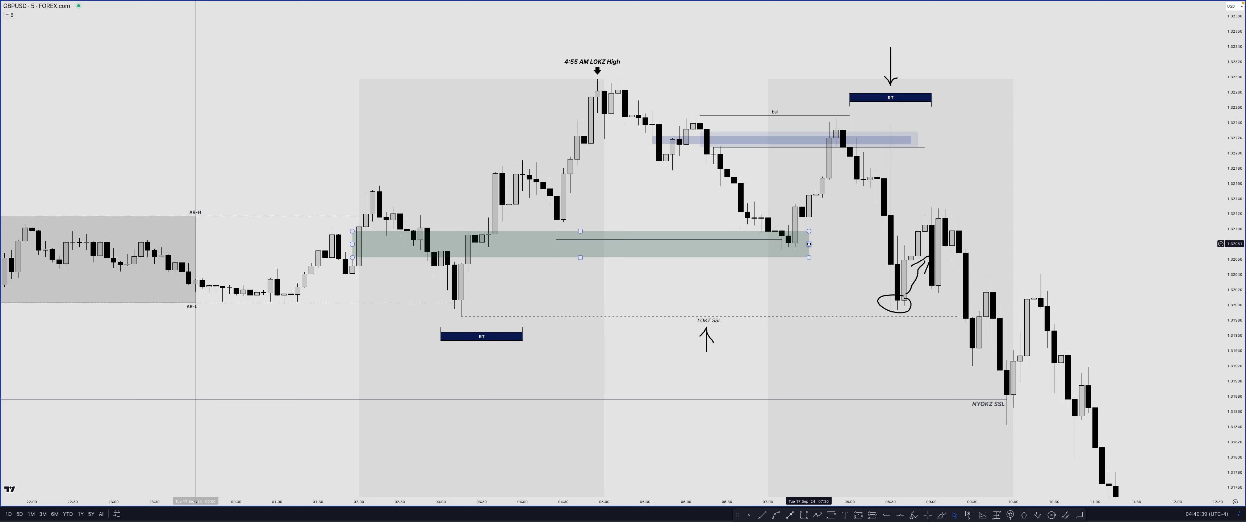
{"action": "left_click_drag", "start_coordinate": [808, 244], "coordinate": [1007, 243]}
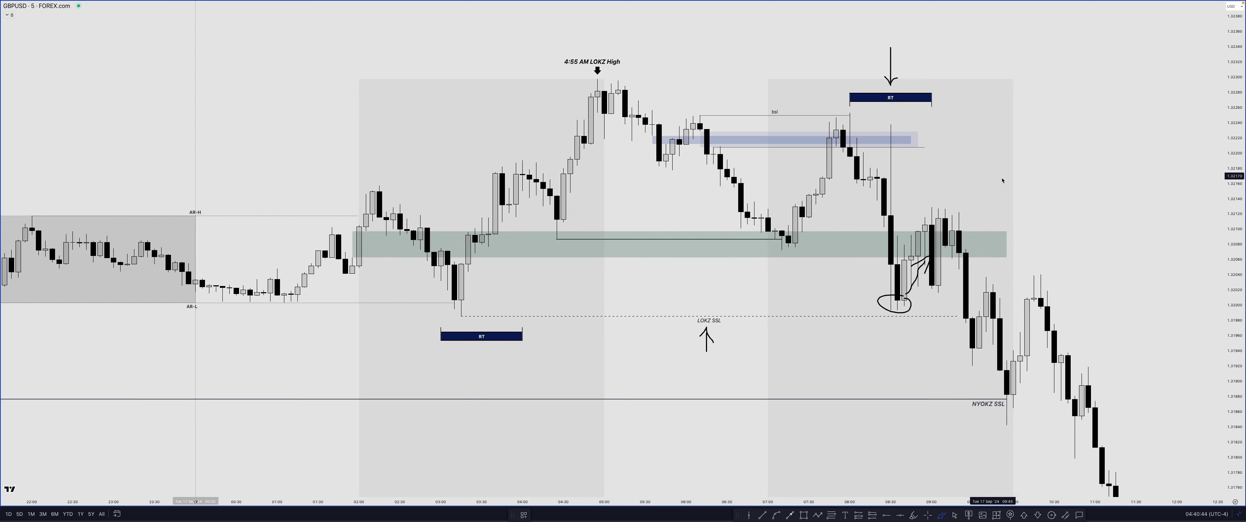
Sketch a level with a price path retesting and breaking it beside the 10:00 to 11:30 candles, circling its retests and the 04:25 and 07:10 lows.
{"action": "left_click_drag", "start_coordinate": [1008, 179], "coordinate": [1161, 176]}
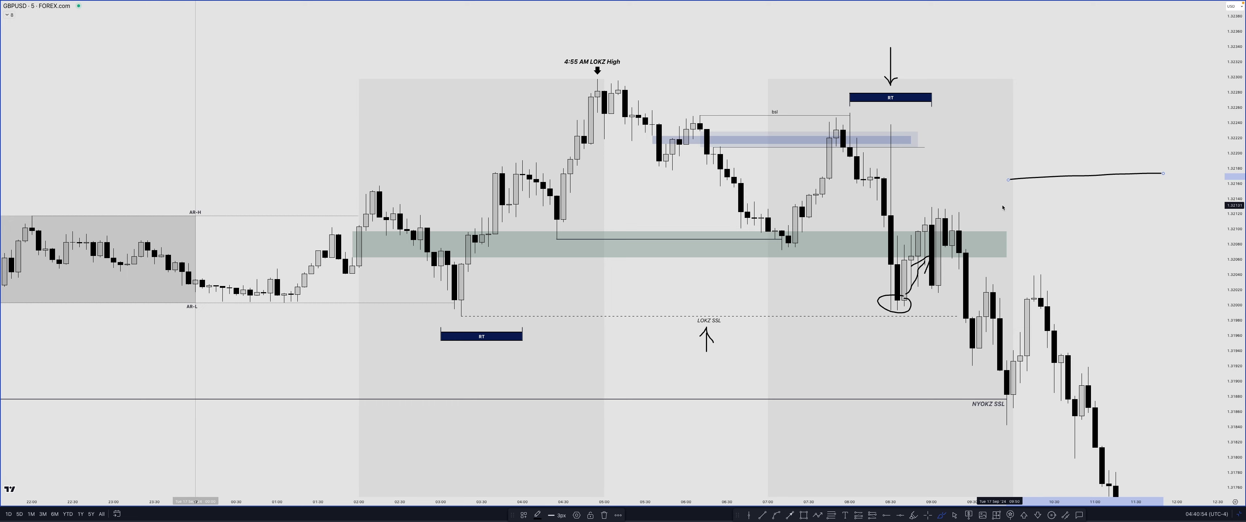
{"action": "mouse_move", "coordinate": [992, 196]}
{"action": "left_mouse_down"}
{"action": "mouse_move", "coordinate": [1008, 160]}
{"action": "mouse_move", "coordinate": [1047, 160]}
{"action": "mouse_move", "coordinate": [1073, 182]}
{"action": "mouse_move", "coordinate": [1097, 140]}
{"action": "mouse_move", "coordinate": [1114, 167]}
{"action": "mouse_move", "coordinate": [1123, 135]}
{"action": "left_mouse_up"}
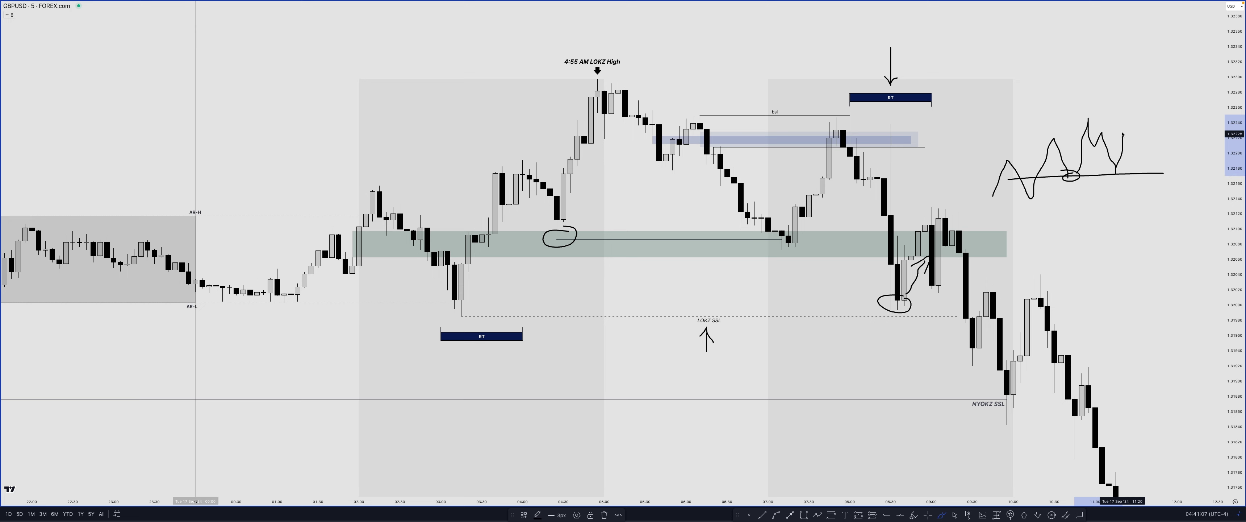
{"action": "left_click_drag", "start_coordinate": [1120, 169], "coordinate": [1118, 169]}
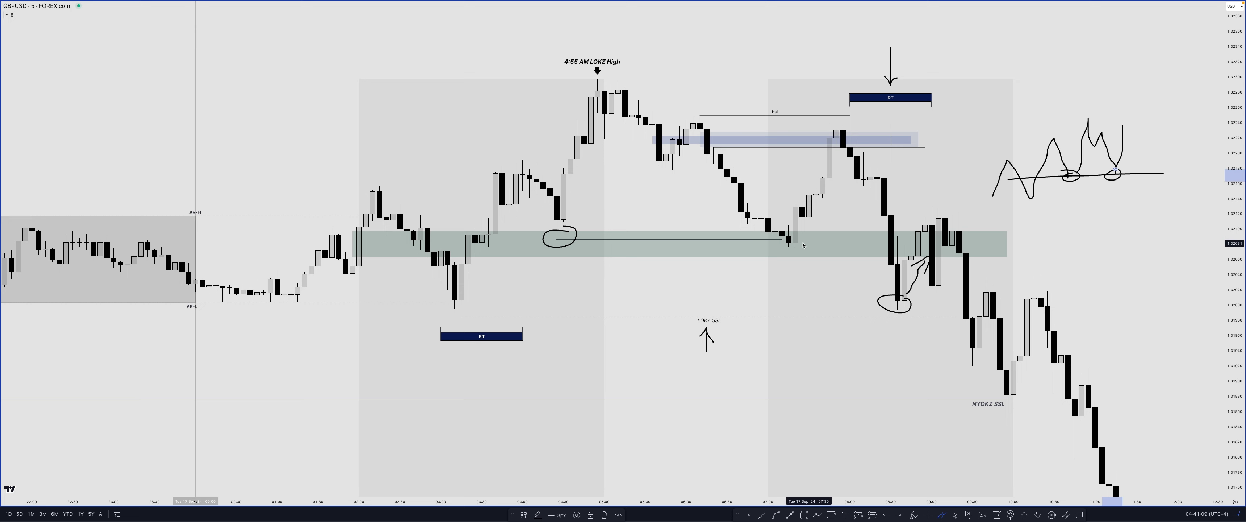
{"action": "left_click_drag", "start_coordinate": [794, 239], "coordinate": [787, 241]}
{"action": "left_click_drag", "start_coordinate": [1122, 125], "coordinate": [1164, 224]}
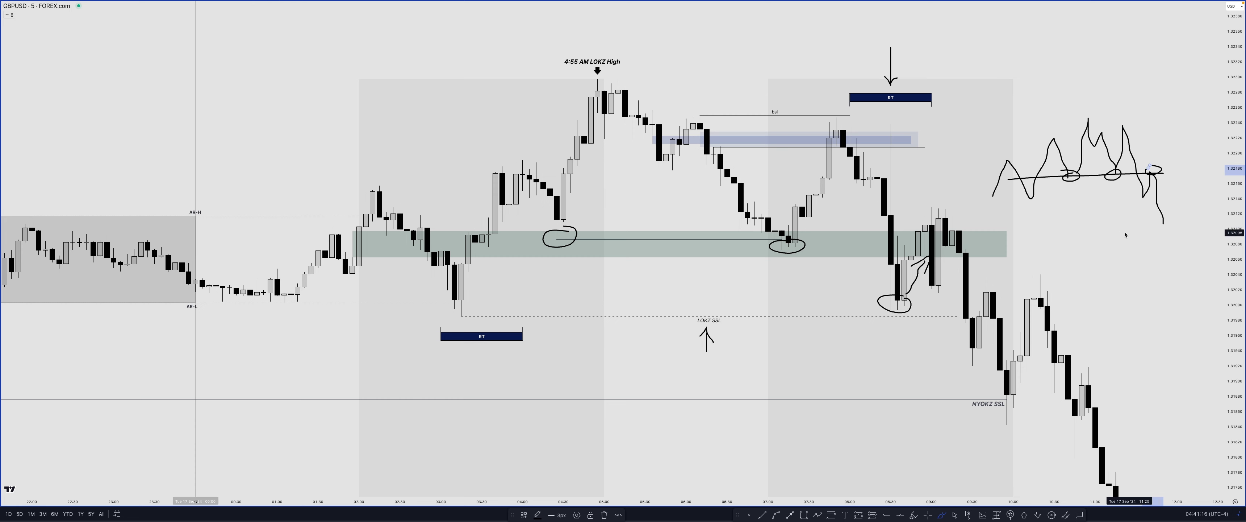
Clear the price-path and level sketch beside the 10:00 to 11:30 candles, along with the circle and arrow at the 08:35 low.
{"action": "mouse_move", "coordinate": [1116, 230]}
{"action": "left_mouse_down"}
{"action": "mouse_move", "coordinate": [1197, 230]}
{"action": "mouse_move", "coordinate": [1152, 248]}
{"action": "mouse_move", "coordinate": [1177, 242]}
{"action": "left_mouse_up"}
{"action": "key", "text": "Escape"}
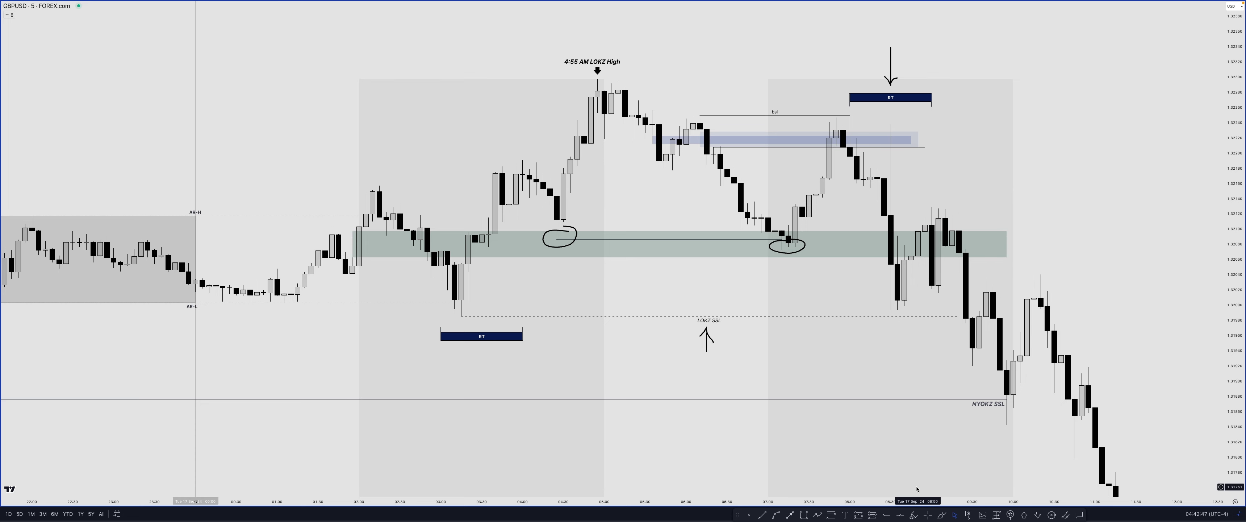
Brush a box around the 08:45 to 09:25 candles, an arrow to a handwritten "1m", a long downward arrow, and a box around NYOKZ SSL.
{"action": "mouse_move", "coordinate": [910, 211]}
{"action": "left_mouse_down"}
{"action": "mouse_move", "coordinate": [912, 255]}
{"action": "mouse_move", "coordinate": [915, 208]}
{"action": "mouse_move", "coordinate": [960, 207]}
{"action": "mouse_move", "coordinate": [966, 255]}
{"action": "left_mouse_up"}
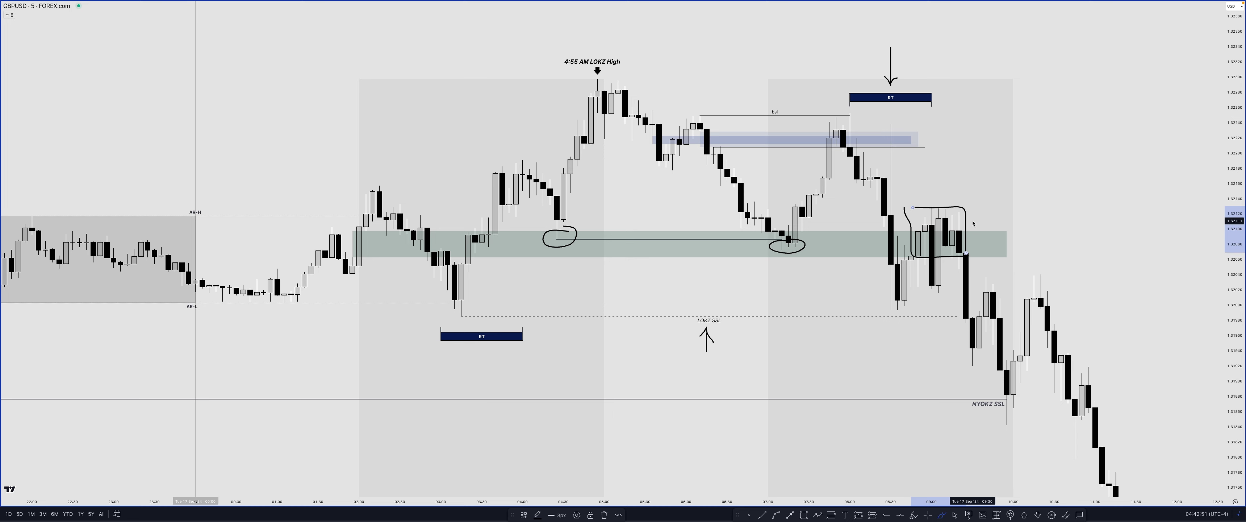
{"action": "mouse_move", "coordinate": [972, 220]}
{"action": "left_mouse_down"}
{"action": "mouse_move", "coordinate": [1069, 223]}
{"action": "mouse_move", "coordinate": [1037, 226]}
{"action": "mouse_move", "coordinate": [1072, 232]}
{"action": "mouse_move", "coordinate": [1102, 261]}
{"action": "mouse_move", "coordinate": [1129, 244]}
{"action": "mouse_move", "coordinate": [1135, 259]}
{"action": "left_mouse_up"}
{"action": "left_click", "coordinate": [1081, 253]}
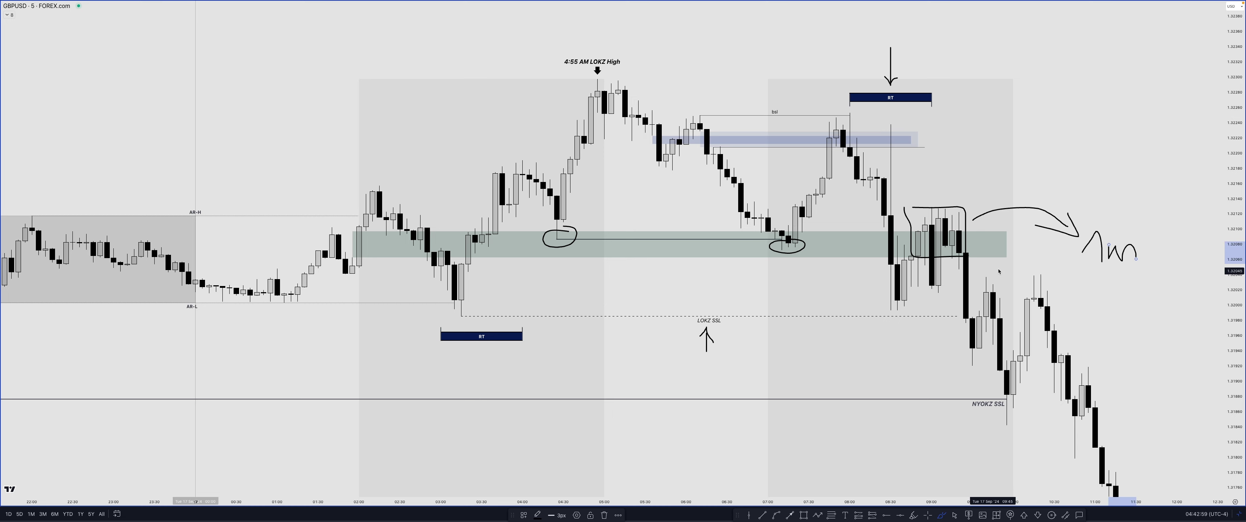
{"action": "mouse_move", "coordinate": [1021, 259]}
{"action": "left_mouse_down"}
{"action": "mouse_move", "coordinate": [1161, 393]}
{"action": "mouse_move", "coordinate": [1164, 361]}
{"action": "left_mouse_up"}
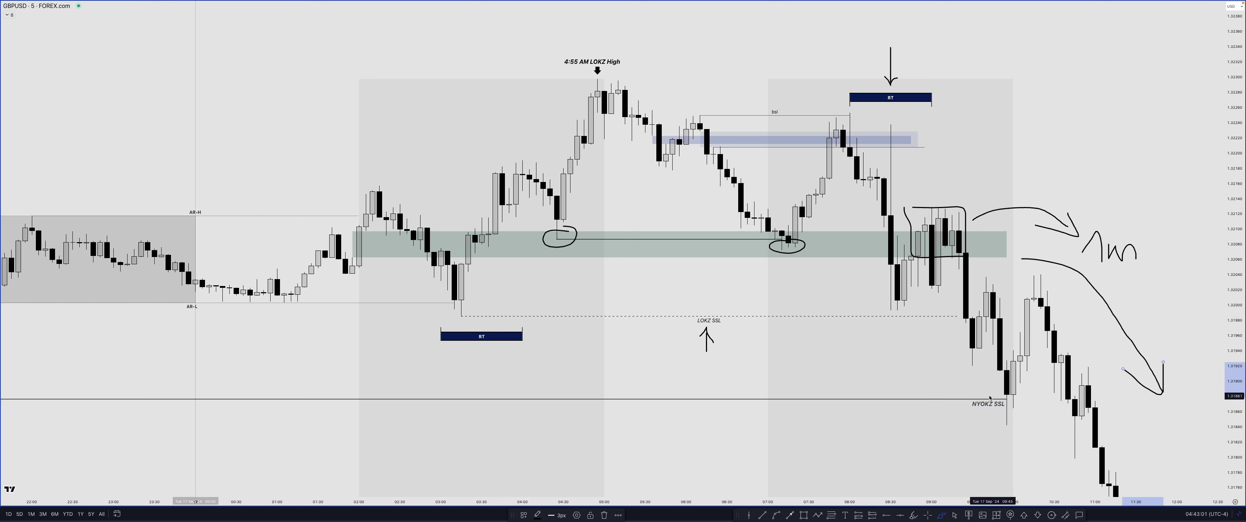
{"action": "mouse_move", "coordinate": [965, 388]}
{"action": "left_mouse_down"}
{"action": "mouse_move", "coordinate": [1022, 421]}
{"action": "mouse_move", "coordinate": [1023, 387]}
{"action": "mouse_move", "coordinate": [1027, 416]}
{"action": "left_mouse_up"}
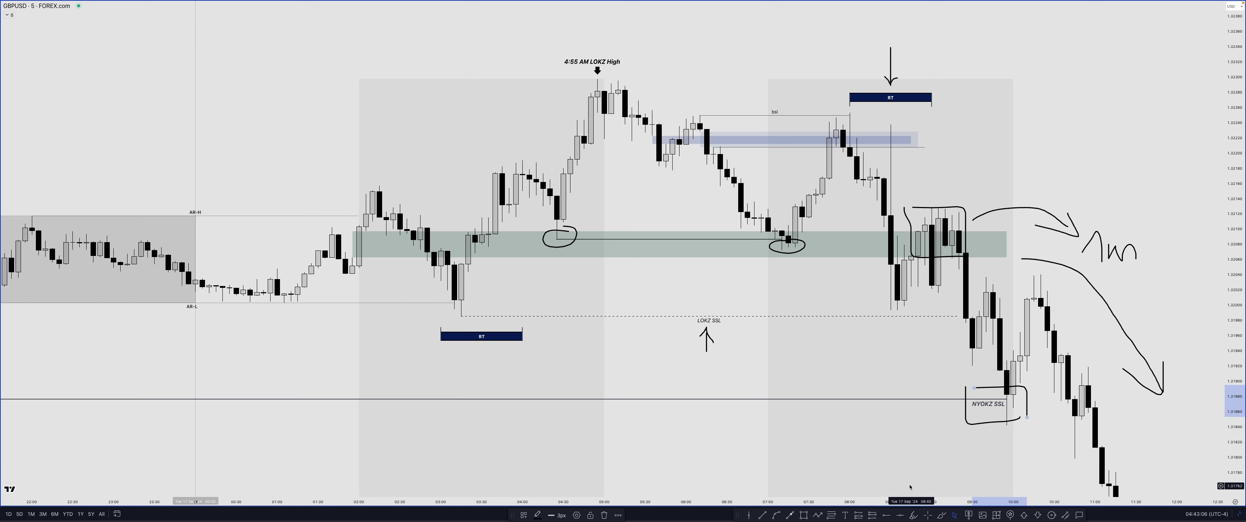
Add a short position at the green zone near 09:00, stop above the boxed highs and target at NYOKZ SSL, ending around 10:00.
{"action": "left_click", "coordinate": [873, 515]}
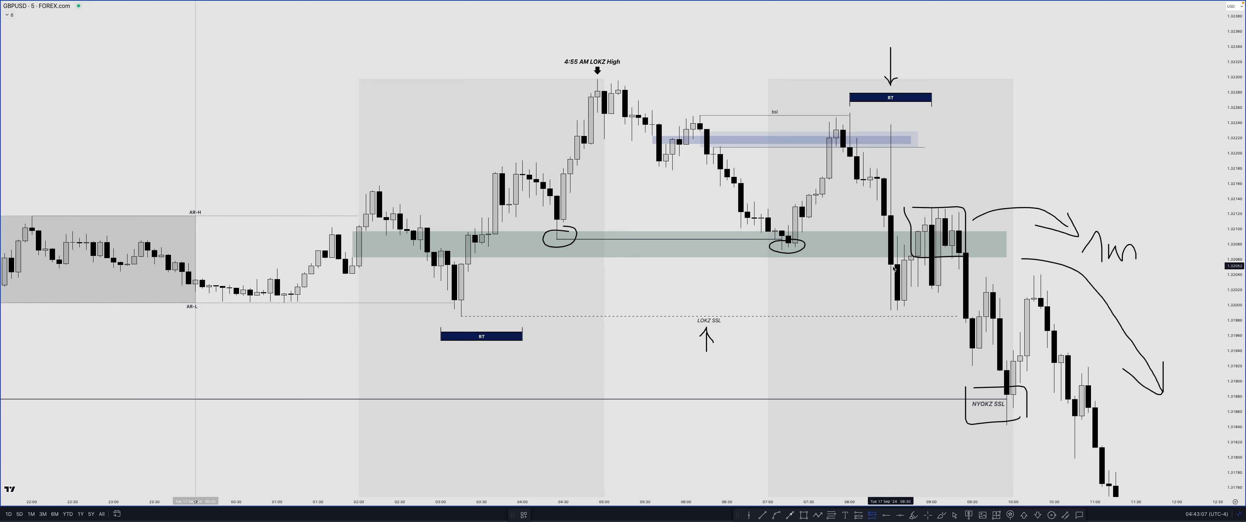
{"action": "left_click", "coordinate": [925, 245]}
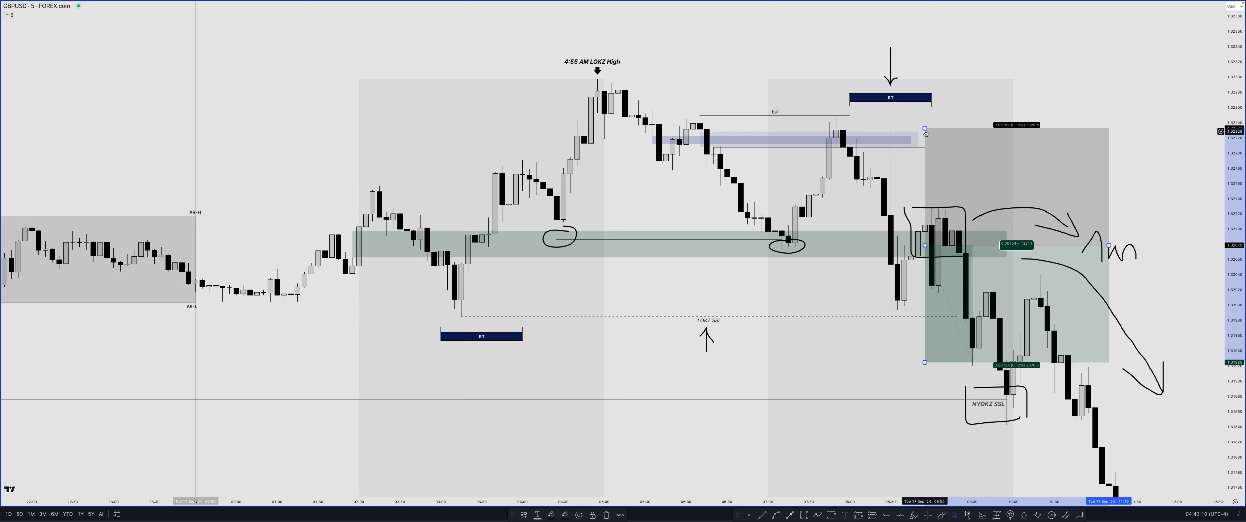
{"action": "left_click_drag", "start_coordinate": [926, 125], "coordinate": [927, 198]}
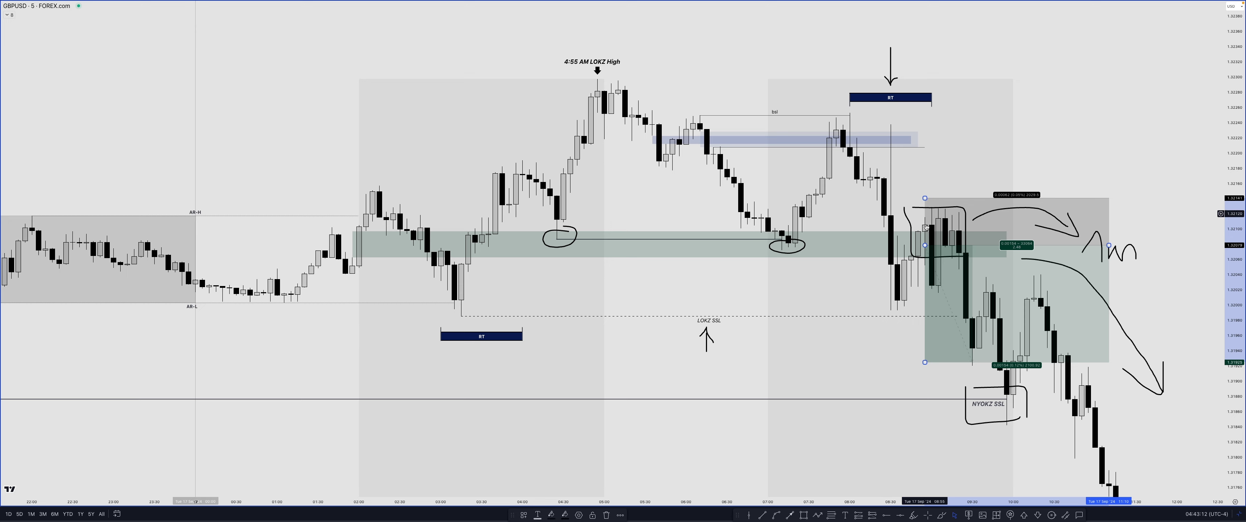
{"action": "left_click_drag", "start_coordinate": [925, 362], "coordinate": [925, 405]}
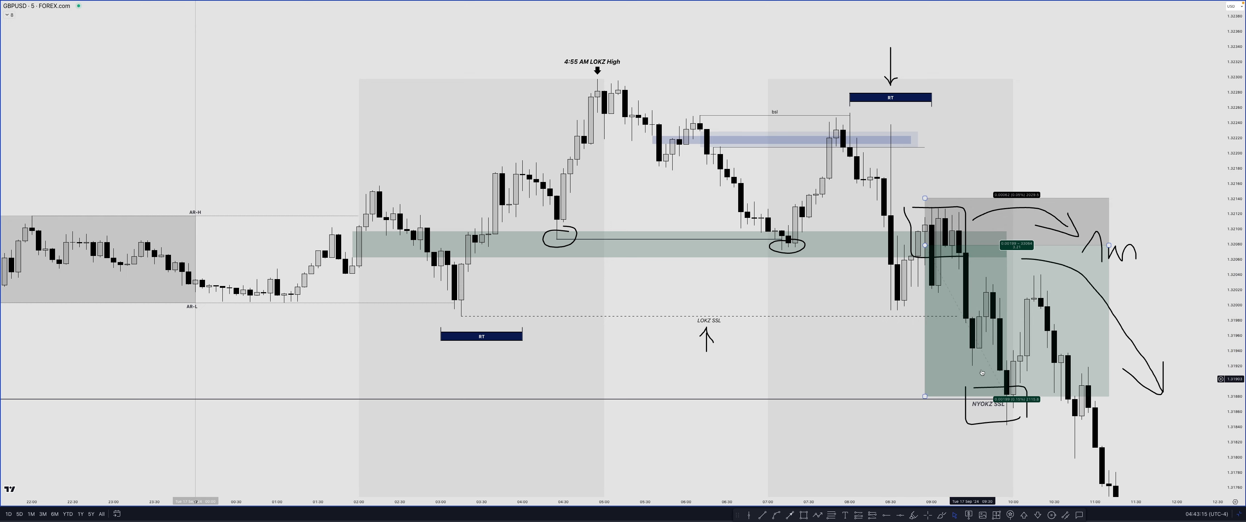
{"action": "key", "text": "ctrl+z"}
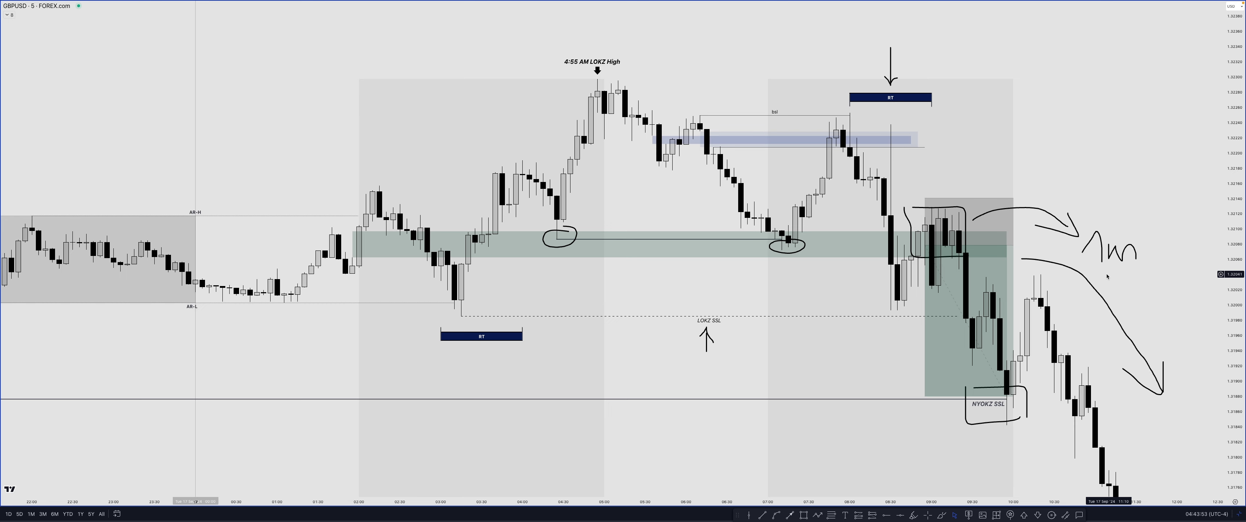
{"action": "left_click", "coordinate": [953, 256]}
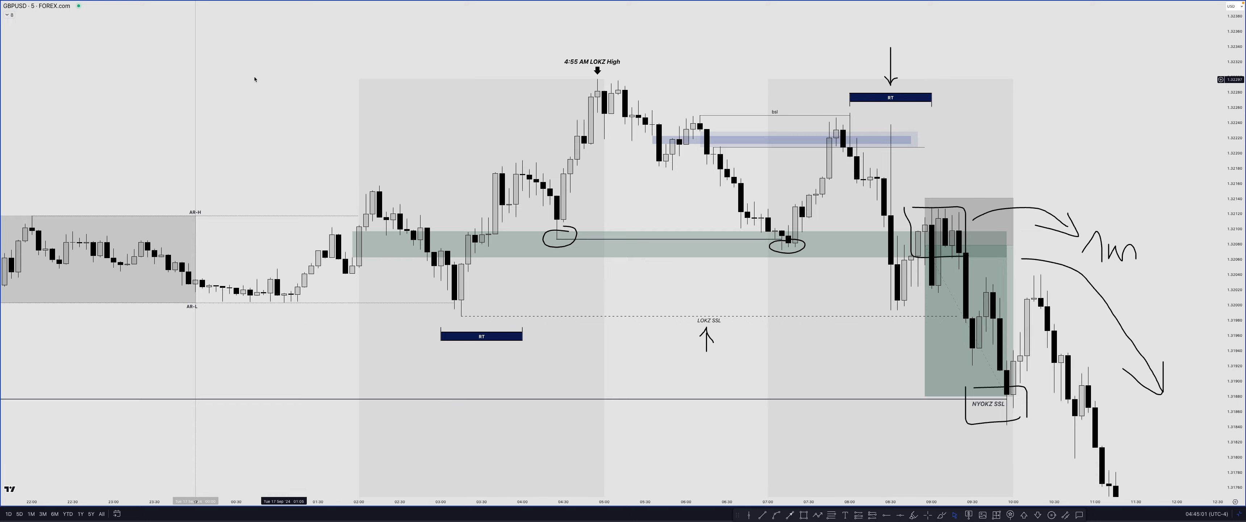
Remove all annotations from the GBPUSD chart.
{"action": "left_click_drag", "start_coordinate": [134, 42], "coordinate": [945, 409]}
{"action": "key", "text": "ctrl+z"}
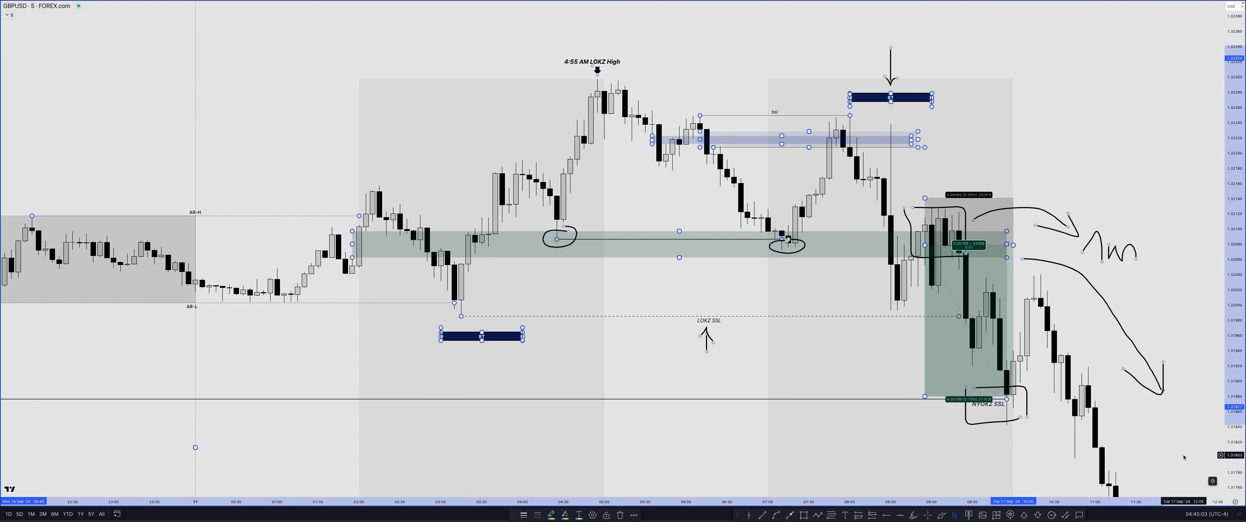
{"action": "key", "text": "ctrl+alt+h"}
Switch the chart symbol to EURUSD from FOREX.com.
{"action": "type", "text": "EUR"}
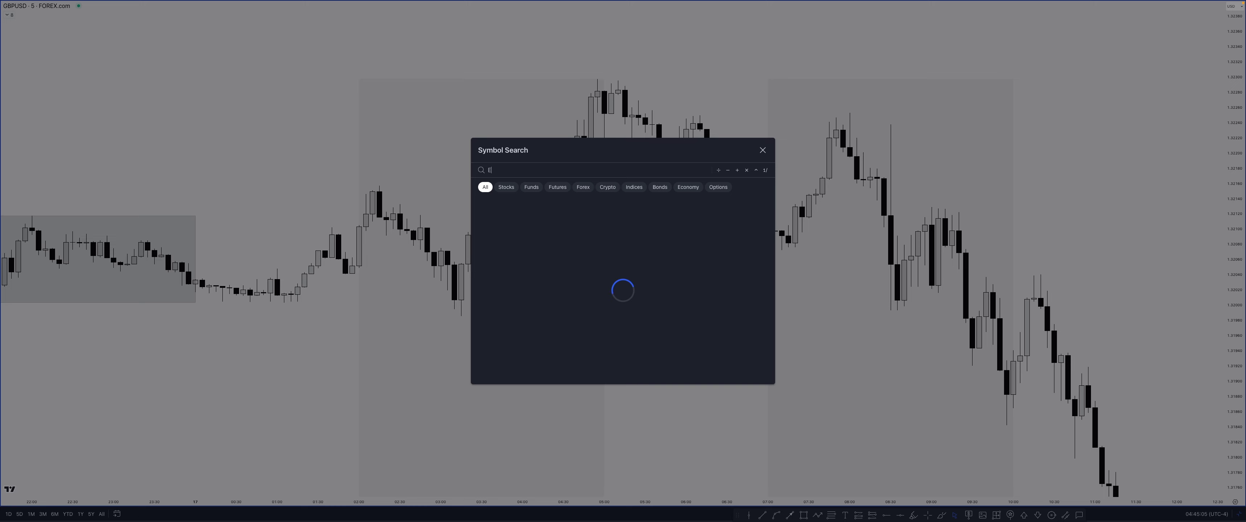
{"action": "key", "text": "Down"}
{"action": "key", "text": "Down"}
{"action": "key", "text": "Down"}
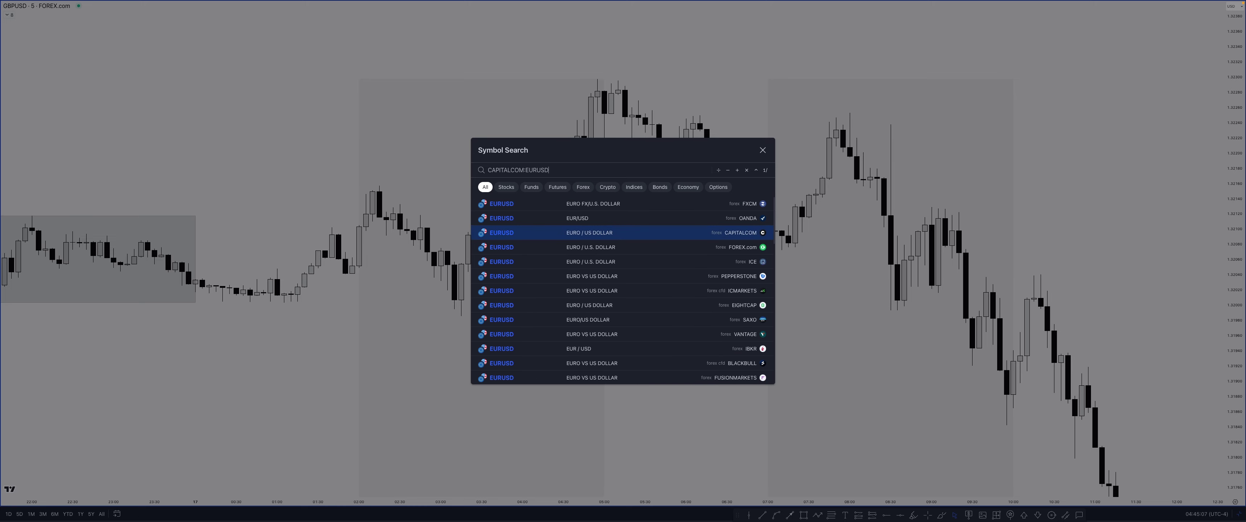
{"action": "key", "text": "Return"}
On 8 October 2024, brush a circle and level line at the London session high, and a circle with a down arrow at the 08:00 high.
{"action": "scroll", "coordinate": [951, 274], "scroll_direction": "right", "scroll_amount": 10}
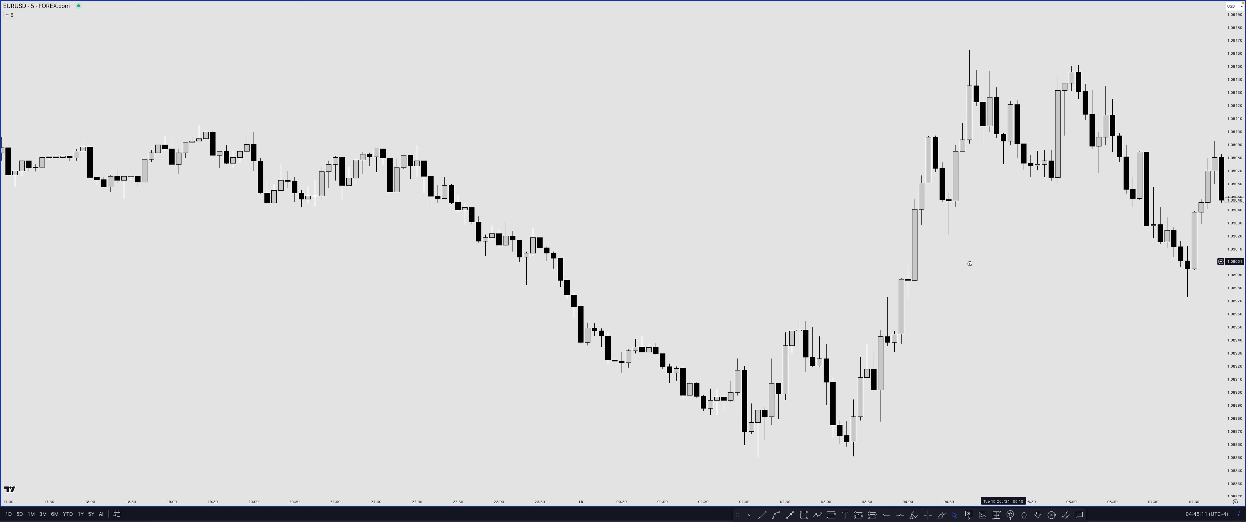
{"action": "scroll", "coordinate": [952, 277], "scroll_direction": "down", "scroll_amount": 5}
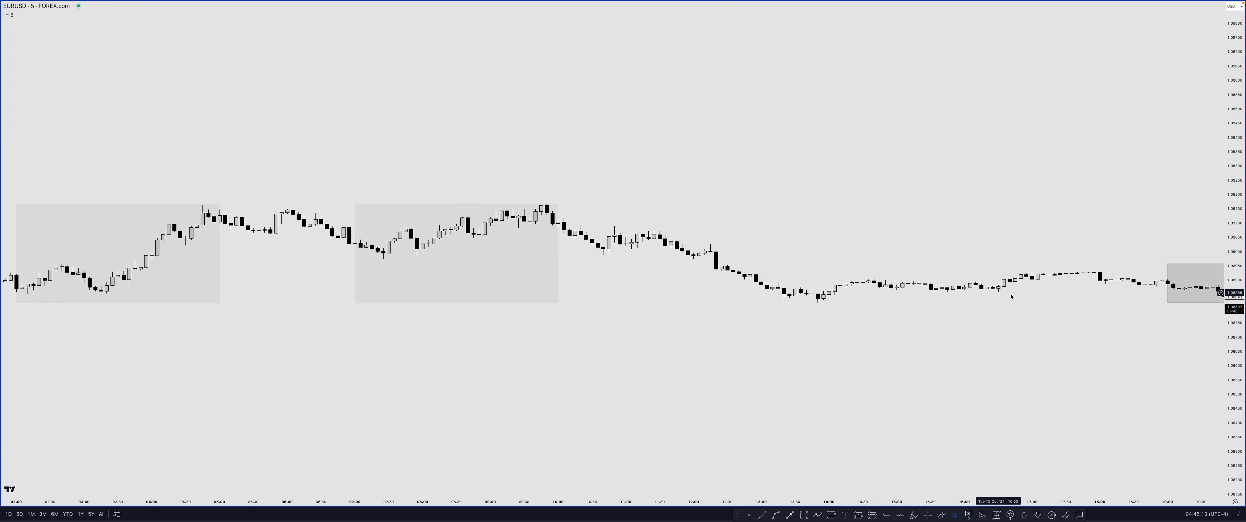
{"action": "scroll", "coordinate": [801, 242], "scroll_direction": "left", "scroll_amount": 15}
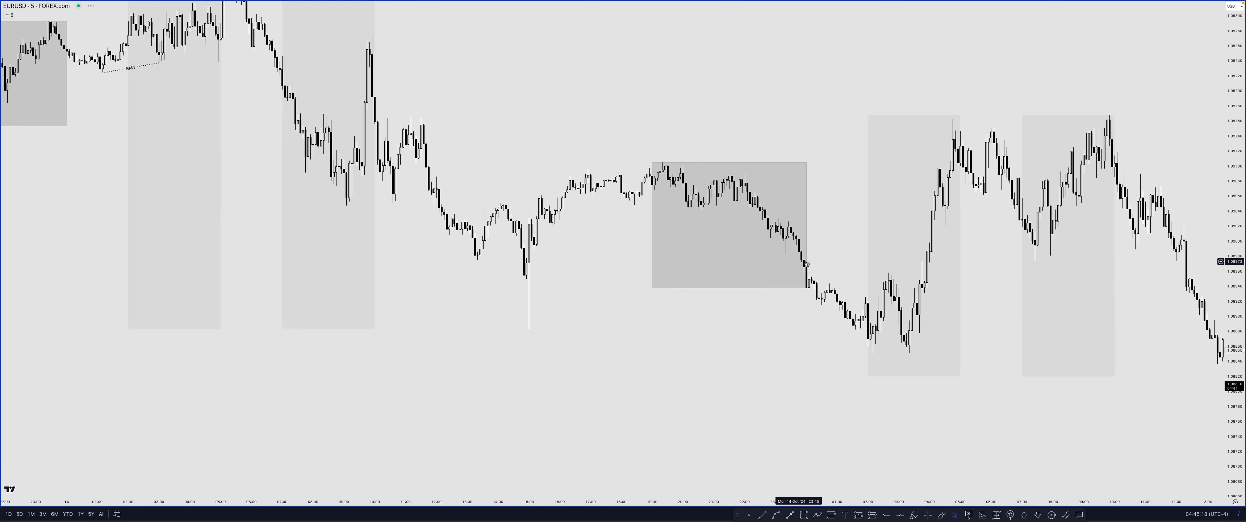
{"action": "scroll", "coordinate": [797, 240], "scroll_direction": "left", "scroll_amount": 15}
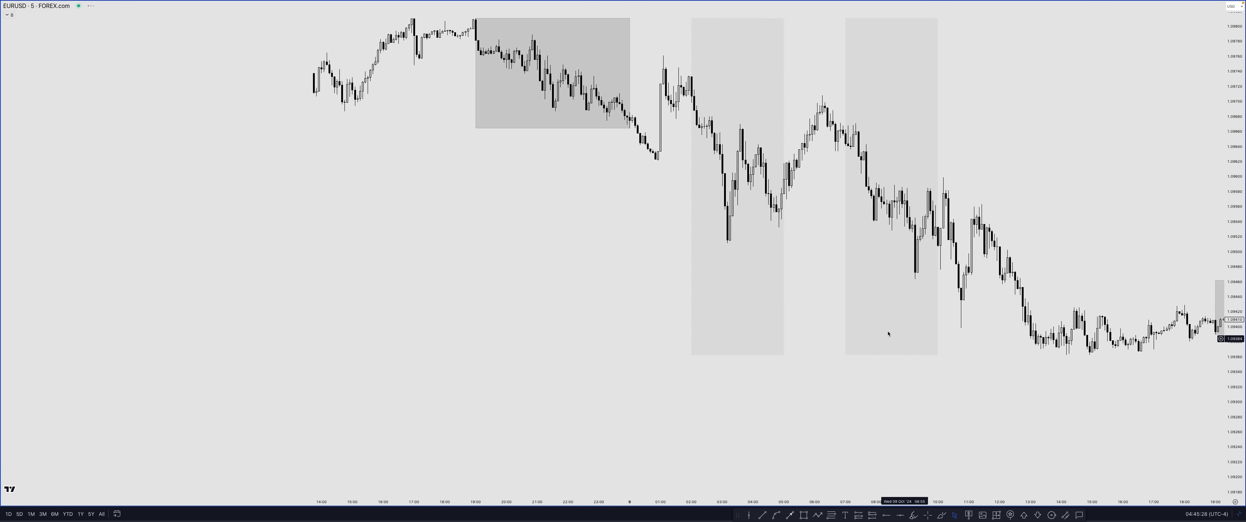
{"action": "scroll", "coordinate": [866, 320], "scroll_direction": "up", "scroll_amount": 5}
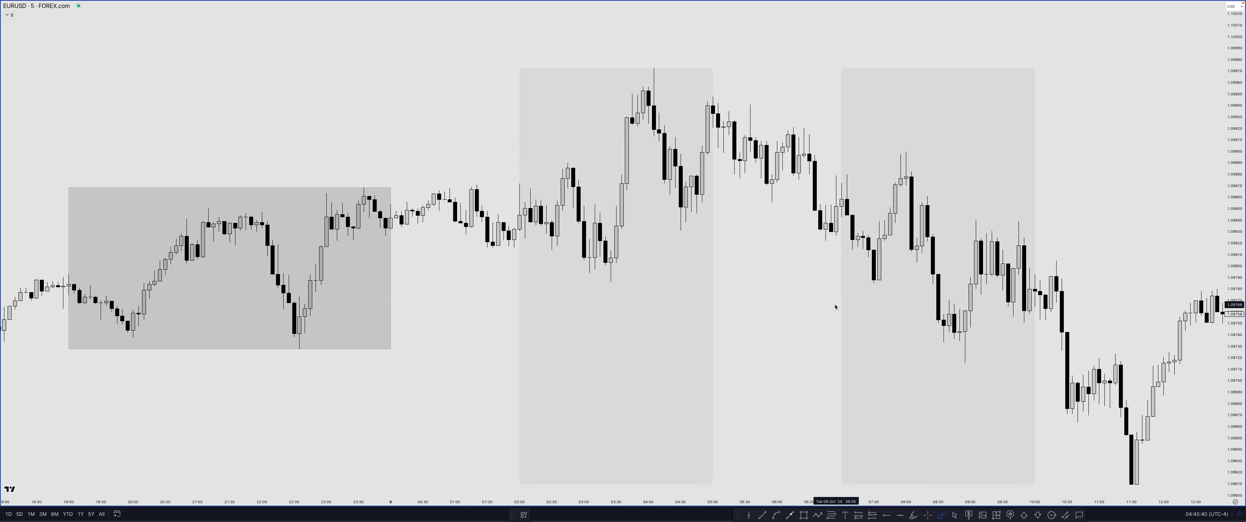
{"action": "mouse_move", "coordinate": [652, 59]}
{"action": "left_mouse_down"}
{"action": "mouse_move", "coordinate": [635, 66]}
{"action": "mouse_move", "coordinate": [987, 70]}
{"action": "left_mouse_up"}
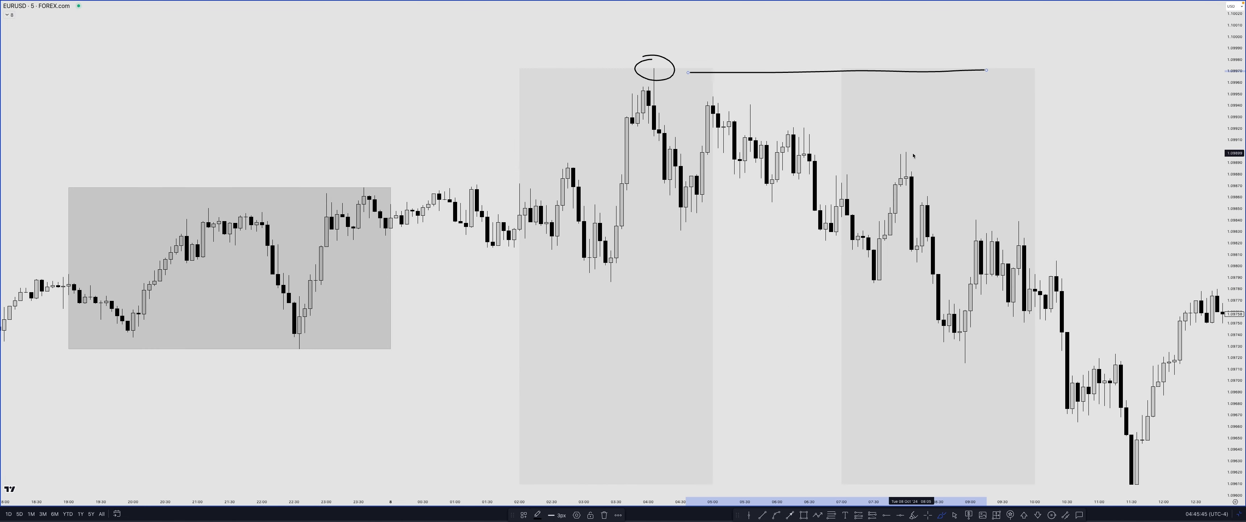
{"action": "left_click_drag", "start_coordinate": [901, 141], "coordinate": [909, 140]}
{"action": "left_click_drag", "start_coordinate": [900, 88], "coordinate": [908, 137]}
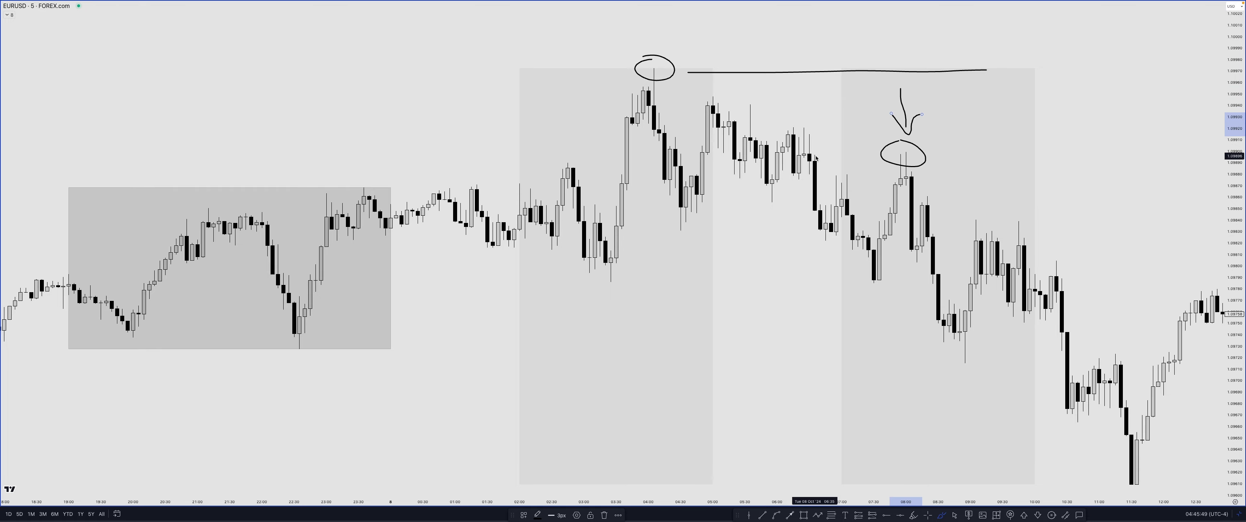
Circle the Asian range low and the previous day's 15:00 low, brushing a level line from each to the 8 October decline.
{"action": "scroll", "coordinate": [782, 244], "scroll_direction": "down", "scroll_amount": 5}
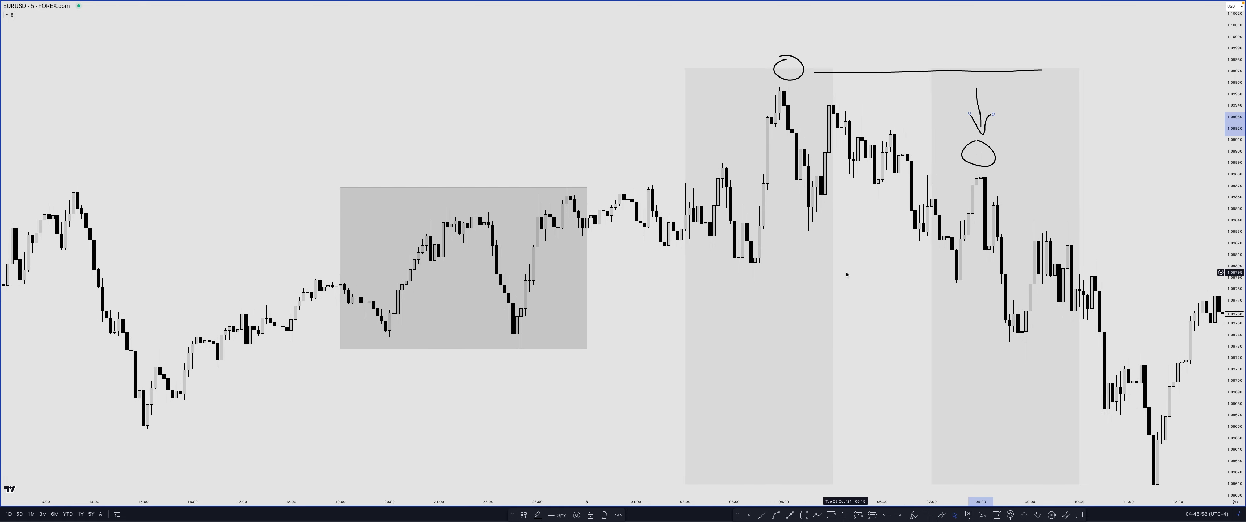
{"action": "key", "text": "Escape"}
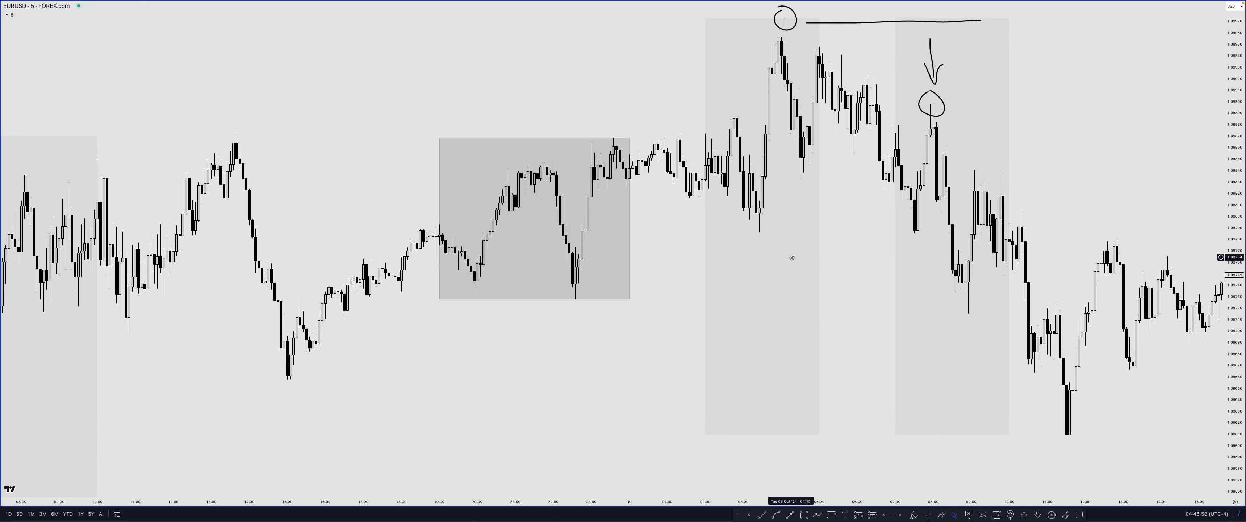
{"action": "left_click", "coordinate": [941, 515]}
{"action": "mouse_move", "coordinate": [564, 293]}
{"action": "left_mouse_down"}
{"action": "mouse_move", "coordinate": [597, 299]}
{"action": "mouse_move", "coordinate": [588, 289]}
{"action": "left_mouse_up"}
{"action": "left_click_drag", "start_coordinate": [605, 299], "coordinate": [956, 294]}
{"action": "mouse_move", "coordinate": [291, 363]}
{"action": "left_mouse_down"}
{"action": "mouse_move", "coordinate": [271, 376]}
{"action": "mouse_move", "coordinate": [293, 364]}
{"action": "mouse_move", "coordinate": [1058, 372]}
{"action": "left_mouse_up"}
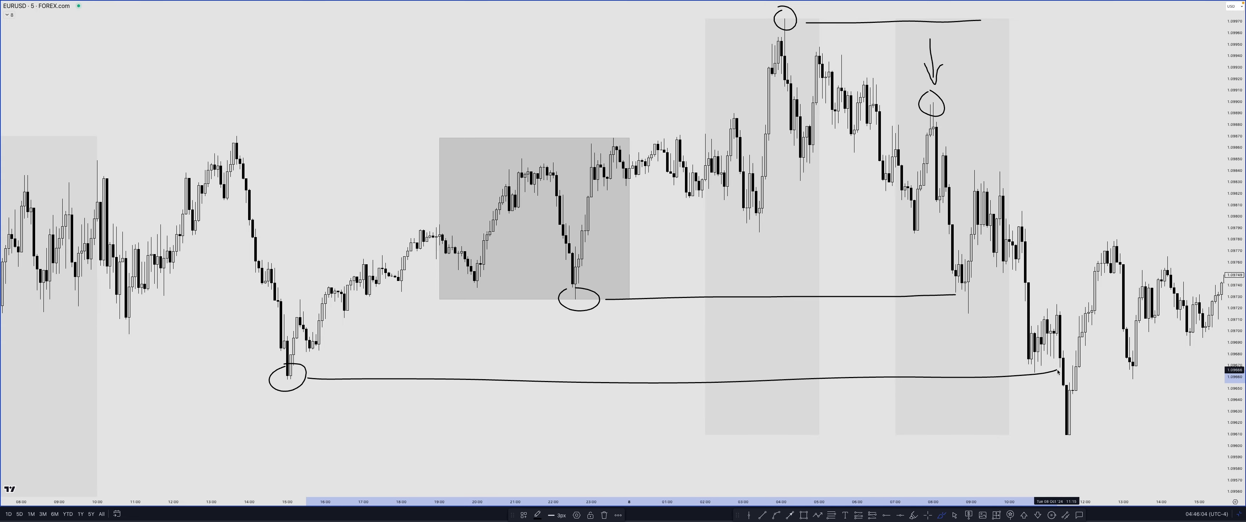
Erase all the brushed circles, level lines and the arrow from the EURUSD chart.
{"action": "scroll", "coordinate": [1058, 372], "scroll_direction": "up", "scroll_amount": 5}
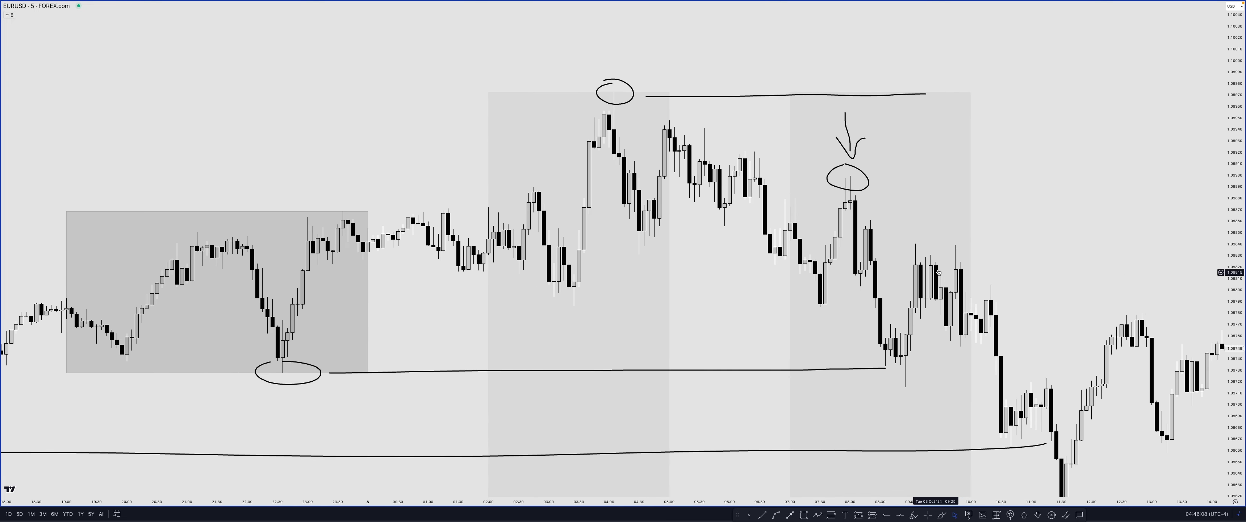
{"action": "left_click_drag", "start_coordinate": [206, 77], "coordinate": [1142, 519]}
{"action": "key", "text": "Delete"}
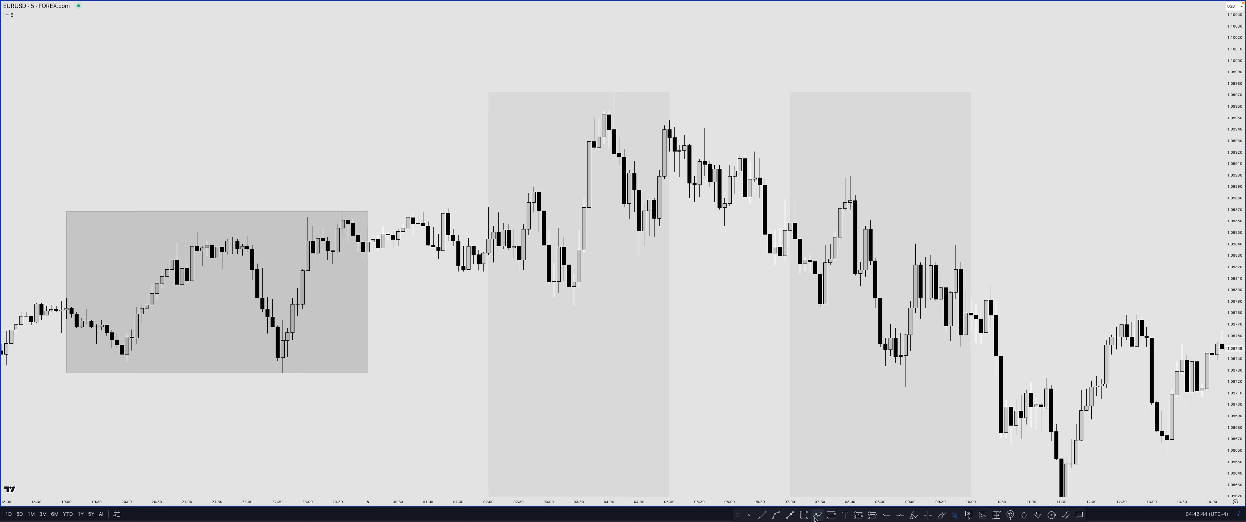
Draw a zone from the 03:30 candle to about 07:35, circle its 04:40 retest, and brush the price path down to the 07:30 low.
{"action": "key", "text": "alt+shift+r"}
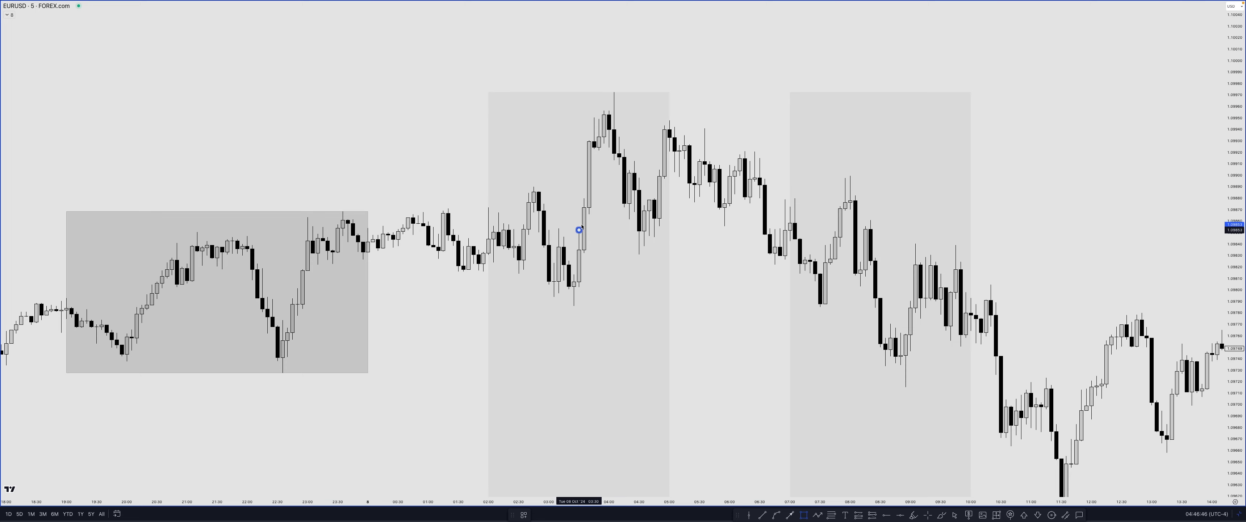
{"action": "mouse_move", "coordinate": [579, 215]}
{"action": "left_mouse_down"}
{"action": "mouse_move", "coordinate": [684, 229]}
{"action": "mouse_move", "coordinate": [656, 213]}
{"action": "mouse_move", "coordinate": [670, 132]}
{"action": "mouse_move", "coordinate": [651, 167]}
{"action": "mouse_move", "coordinate": [730, 226]}
{"action": "mouse_move", "coordinate": [740, 154]}
{"action": "left_mouse_up"}
{"action": "left_click", "coordinate": [683, 222]}
{"action": "left_click_drag", "start_coordinate": [683, 222], "coordinate": [744, 222]}
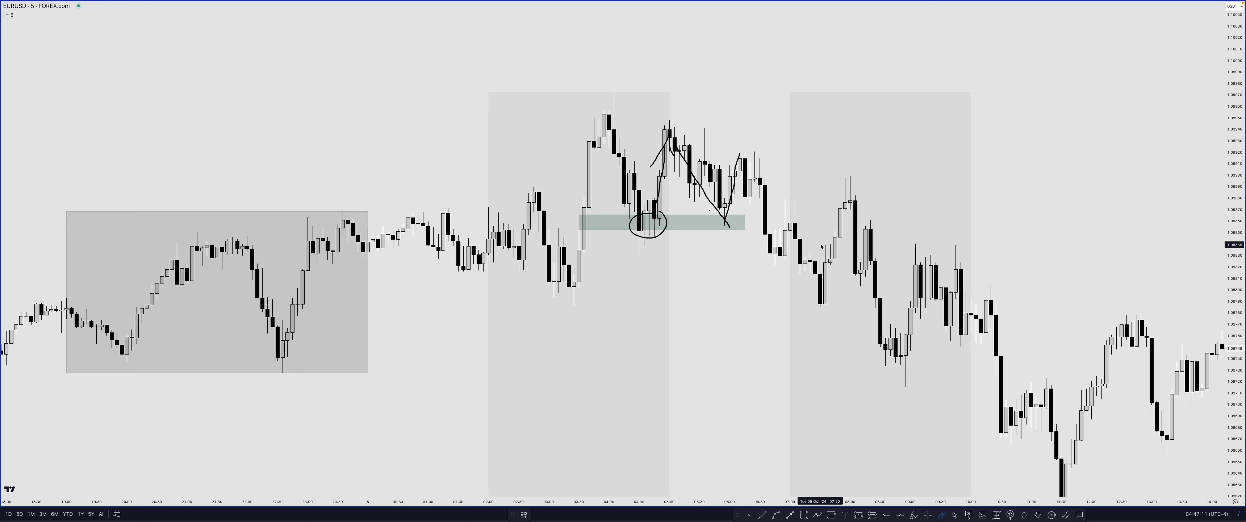
{"action": "mouse_move", "coordinate": [755, 179]}
{"action": "left_mouse_down"}
{"action": "mouse_move", "coordinate": [775, 267]}
{"action": "mouse_move", "coordinate": [785, 215]}
{"action": "mouse_move", "coordinate": [825, 303]}
{"action": "left_mouse_up"}
{"action": "left_click_drag", "start_coordinate": [744, 221], "coordinate": [824, 221]}
{"action": "left_click", "coordinate": [743, 287]}
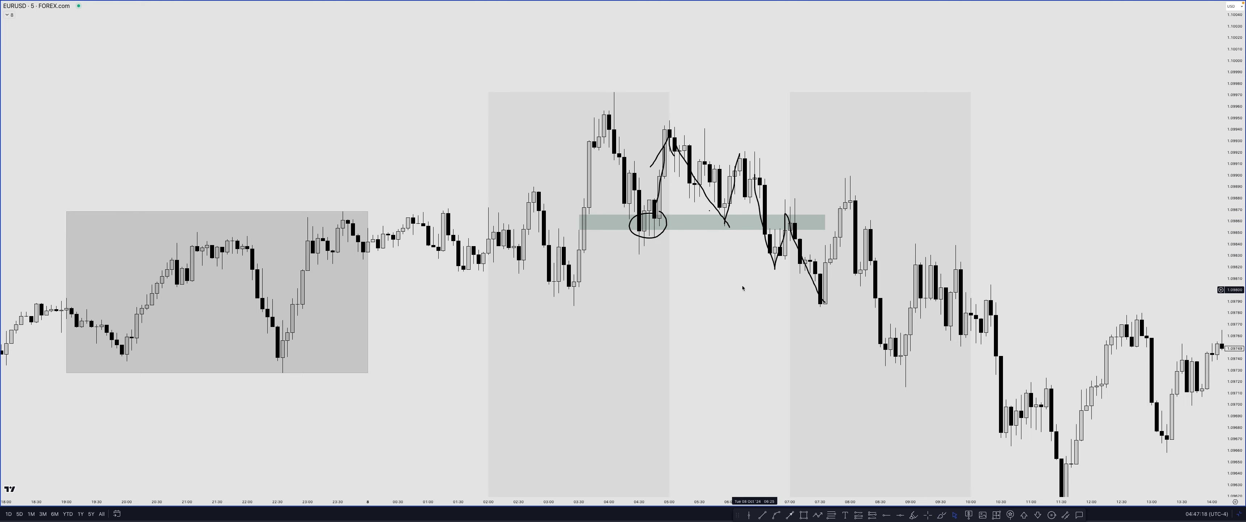
Delete the zone and its brush strokes, and redraw the zone at the 03:30 candle, extending it to about 07:30.
{"action": "left_click_drag", "start_coordinate": [556, 105], "coordinate": [858, 298]}
{"action": "key", "text": "Delete"}
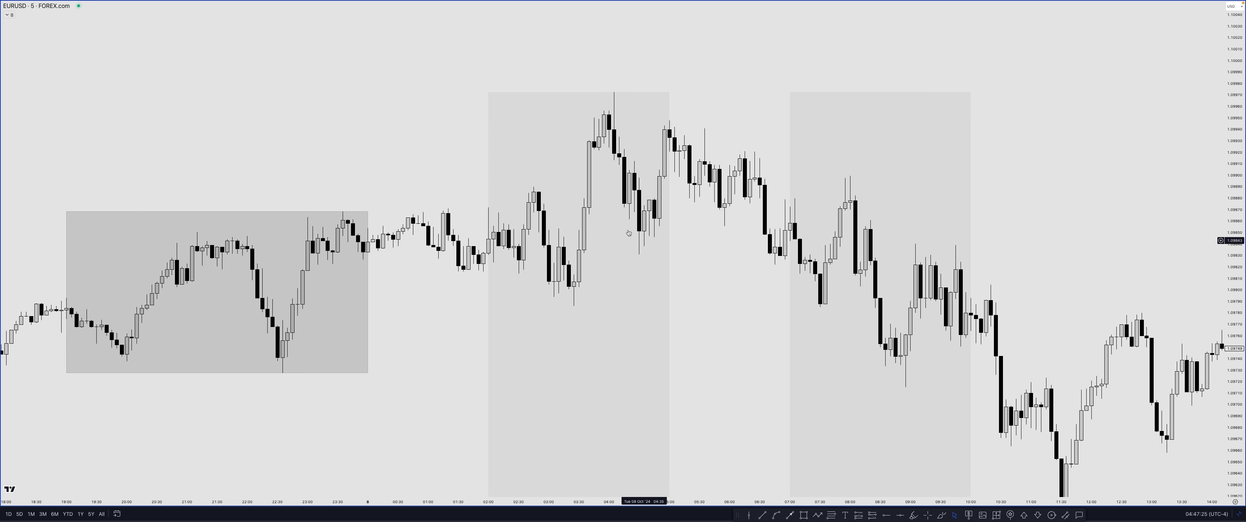
{"action": "left_click", "coordinate": [803, 516]}
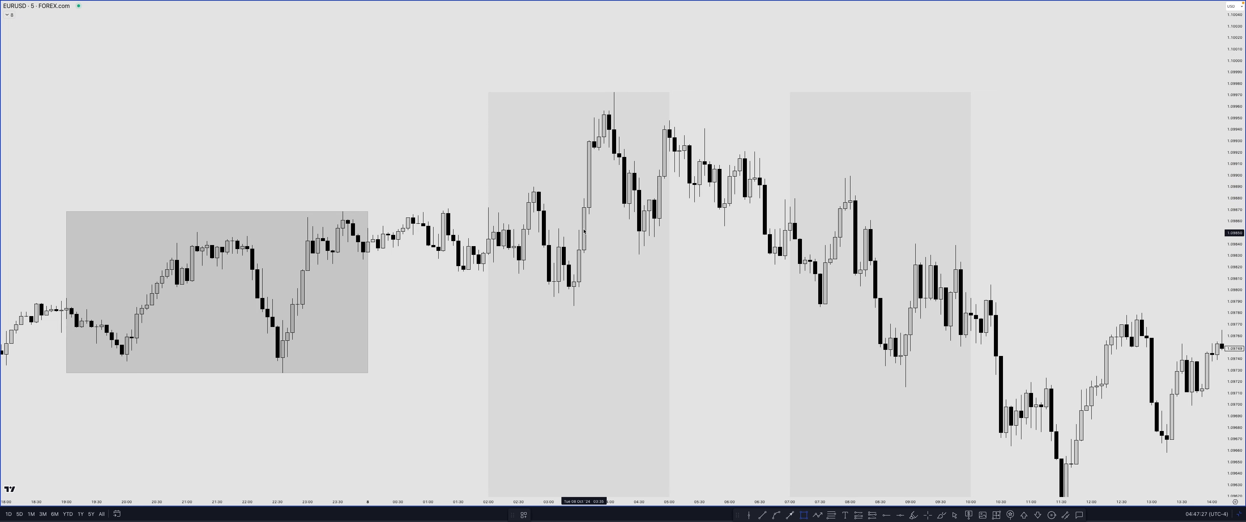
{"action": "left_click_drag", "start_coordinate": [580, 214], "coordinate": [603, 229]}
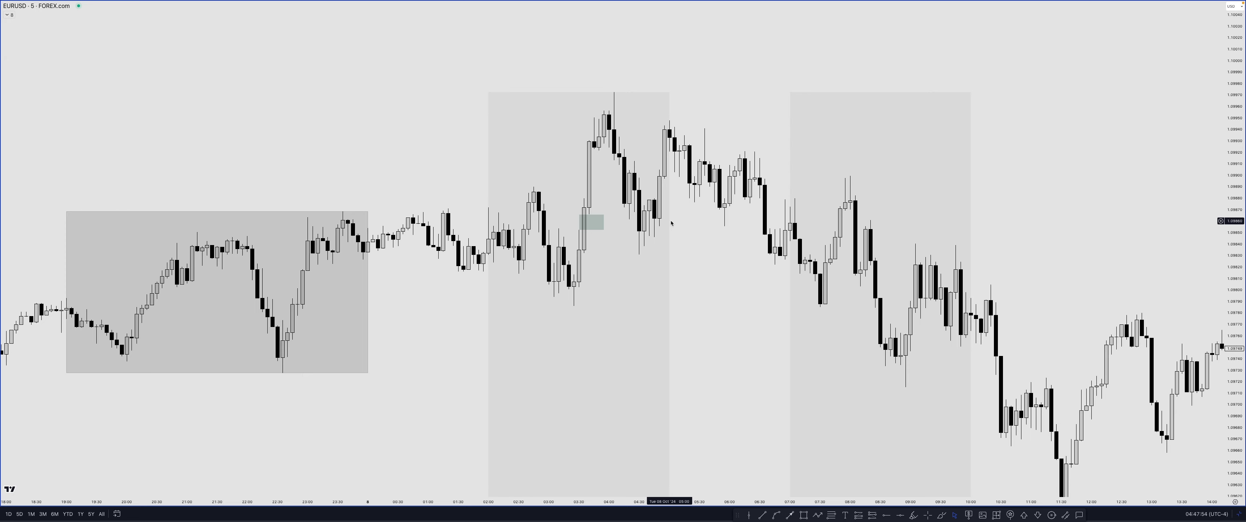
{"action": "left_click_drag", "start_coordinate": [603, 221], "coordinate": [820, 223]}
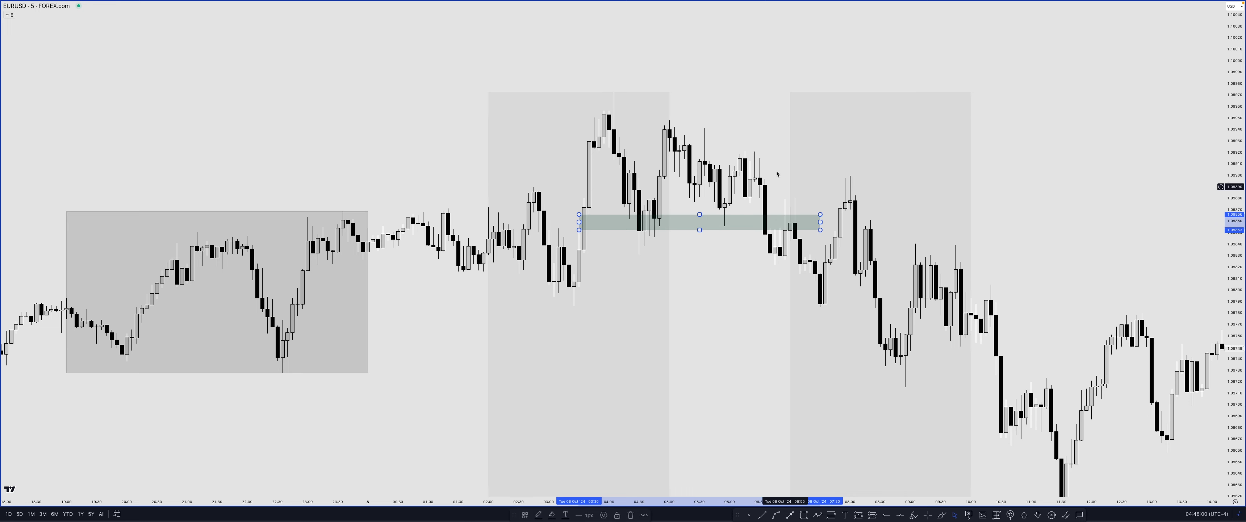
Place a down arrow marker above the candle retesting the green zone just after 07:00.
{"action": "left_click", "coordinate": [1003, 506]}
{"action": "left_click", "coordinate": [1037, 515]}
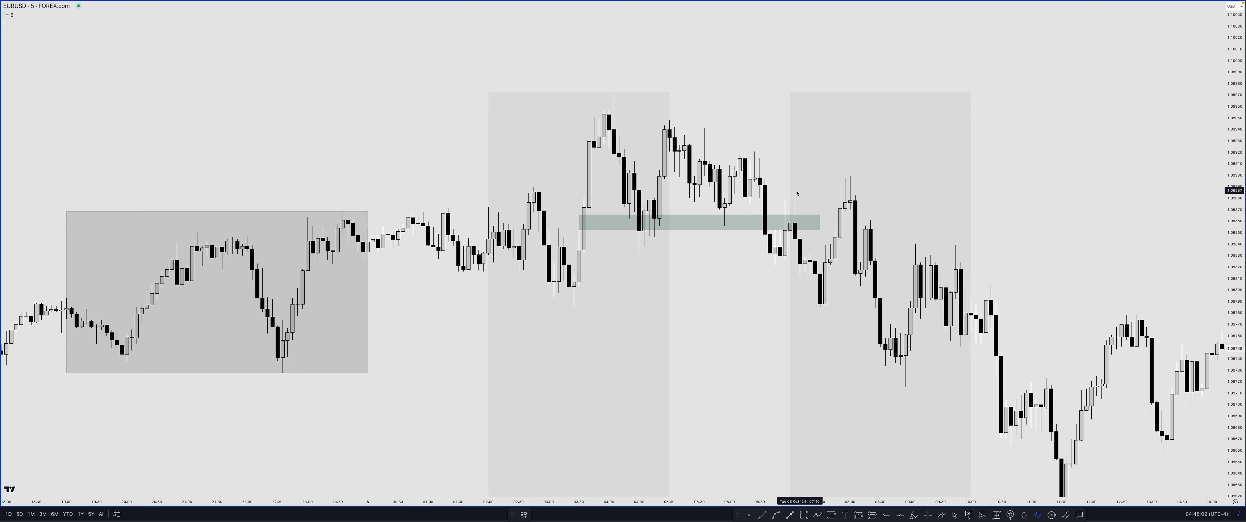
{"action": "left_click", "coordinate": [795, 191]}
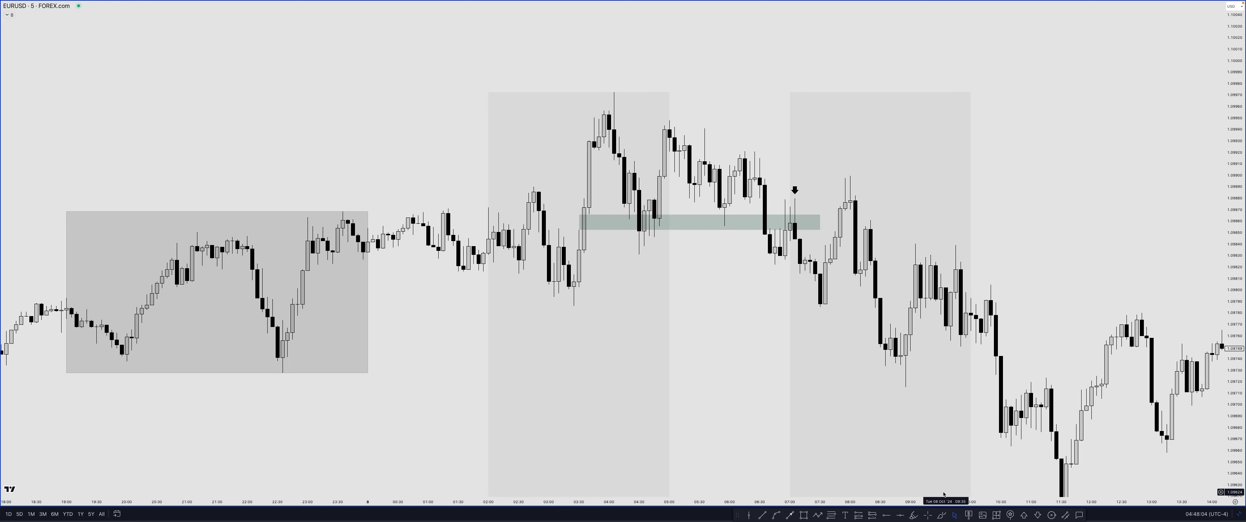
Place a short position at the 08:20 candle, stretching its target down to the lows and across to about 11:30.
{"action": "left_click", "coordinate": [873, 514]}
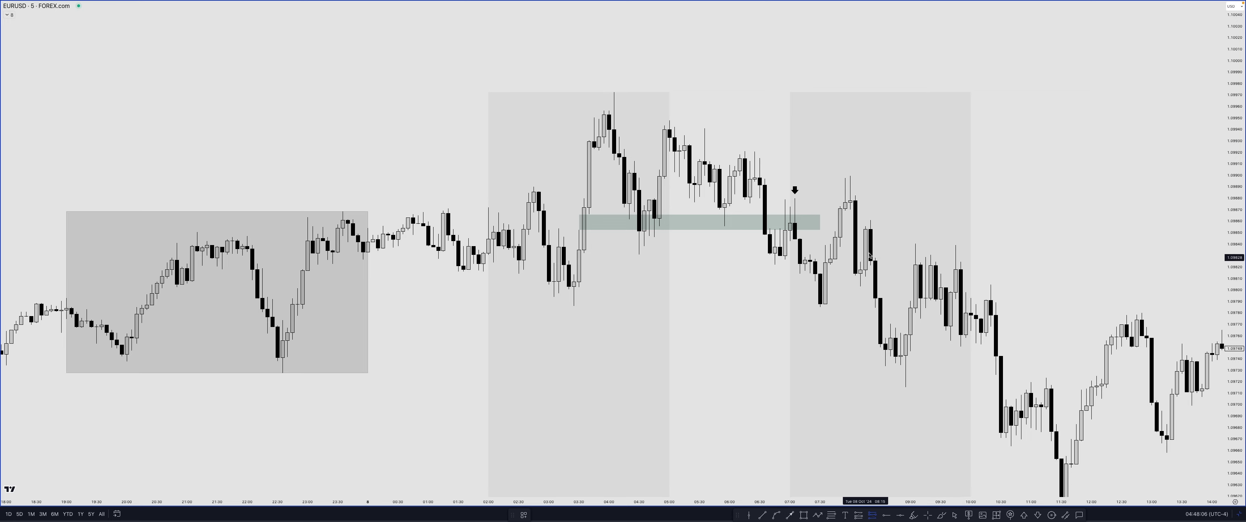
{"action": "left_click", "coordinate": [871, 248]}
{"action": "left_click_drag", "start_coordinate": [871, 329], "coordinate": [871, 478]}
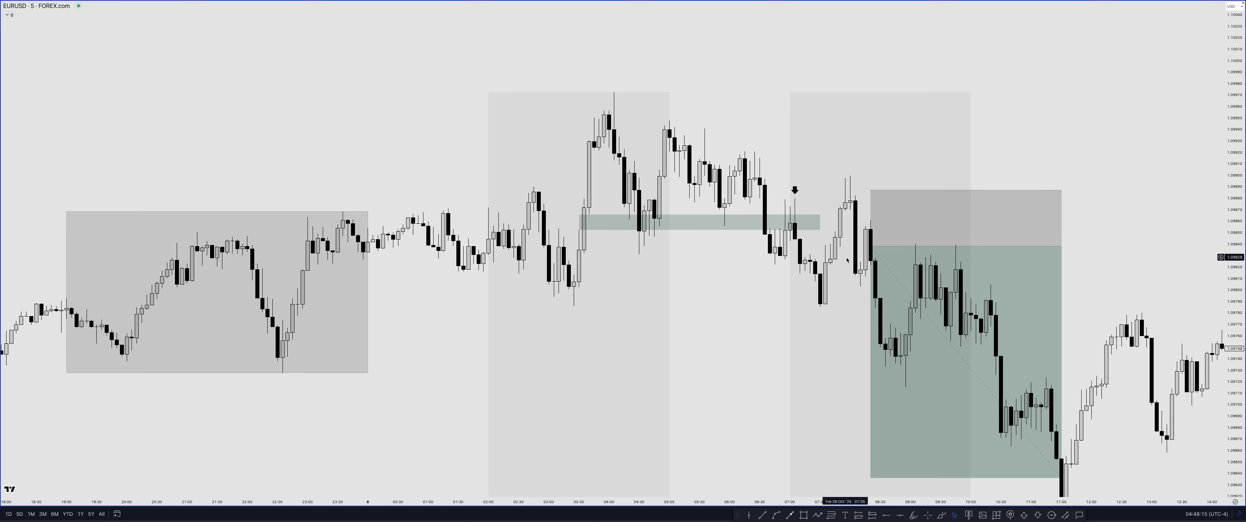
Brush short level lines beneath the lows and above the highs of the candles around 07:00.
{"action": "left_click", "coordinate": [941, 515]}
{"action": "left_click_drag", "start_coordinate": [762, 266], "coordinate": [814, 267]}
{"action": "left_click_drag", "start_coordinate": [786, 199], "coordinate": [831, 197]}
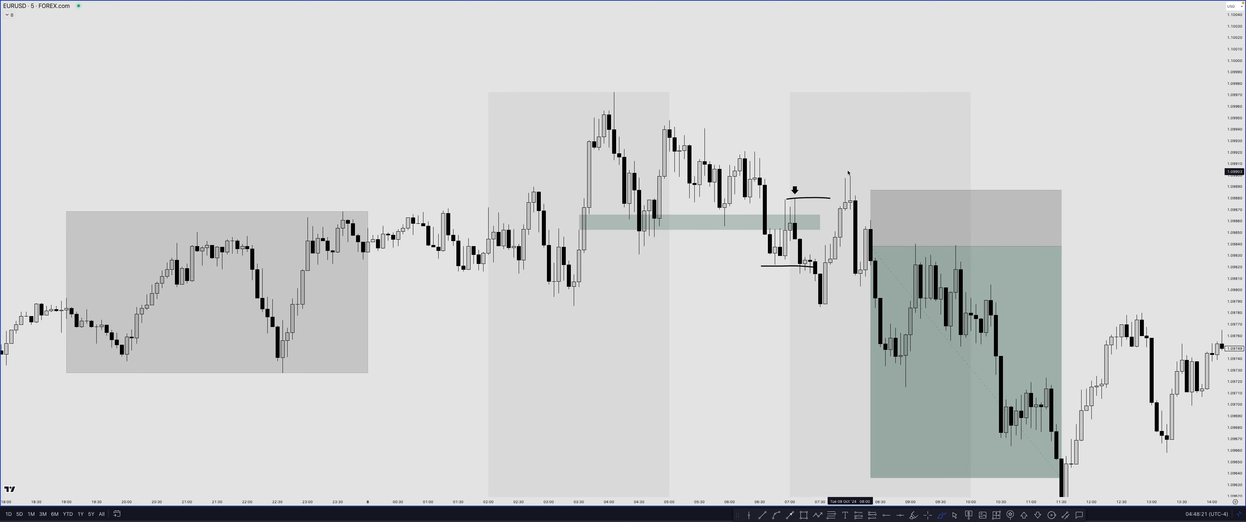
Mark the 08:00 high with a brushed circle and down arrow, and brush a long target level across the chart's lows to about 10:45.
{"action": "left_click_drag", "start_coordinate": [856, 167], "coordinate": [862, 170]}
{"action": "left_click_drag", "start_coordinate": [850, 128], "coordinate": [842, 144]}
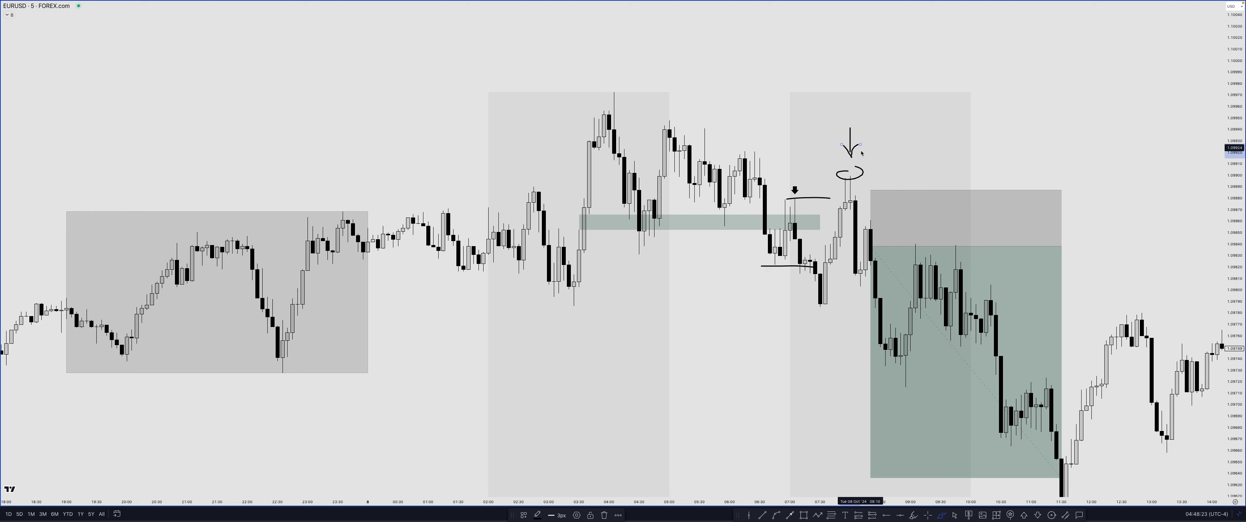
{"action": "left_click_drag", "start_coordinate": [781, 481], "coordinate": [1017, 486]}
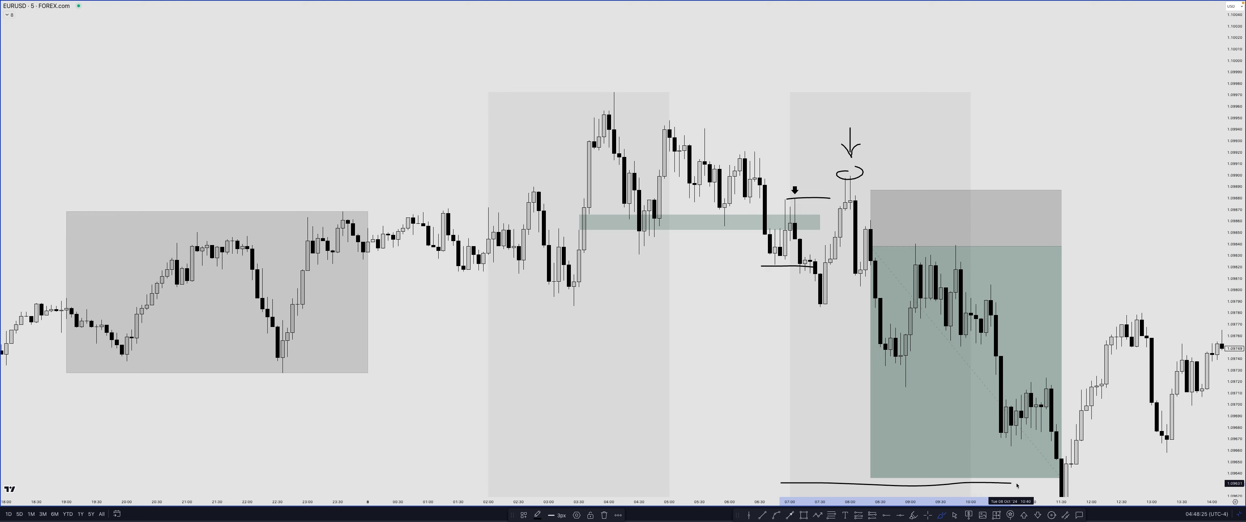
{"action": "key", "text": "Escape"}
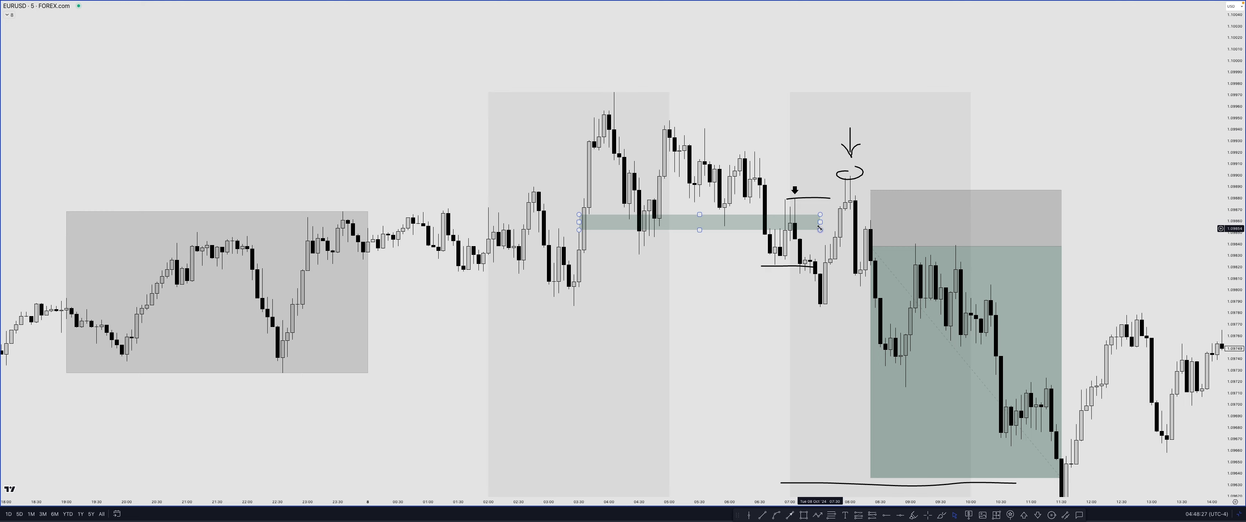
Extend the green zone to about 09:00, circle its 03:30 origin candle, and brush arrows at the 04:30, 05:55 and 07:00 retests.
{"action": "left_click_drag", "start_coordinate": [819, 222], "coordinate": [910, 223]}
{"action": "key", "text": "Escape"}
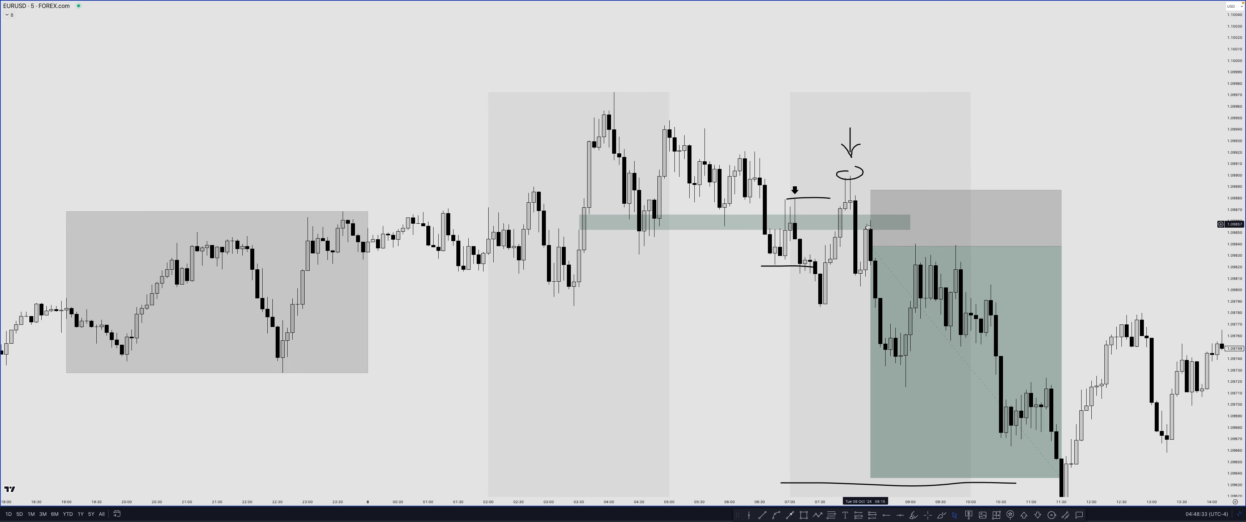
{"action": "left_click", "coordinate": [951, 515]}
{"action": "left_click_drag", "start_coordinate": [586, 211], "coordinate": [585, 213]}
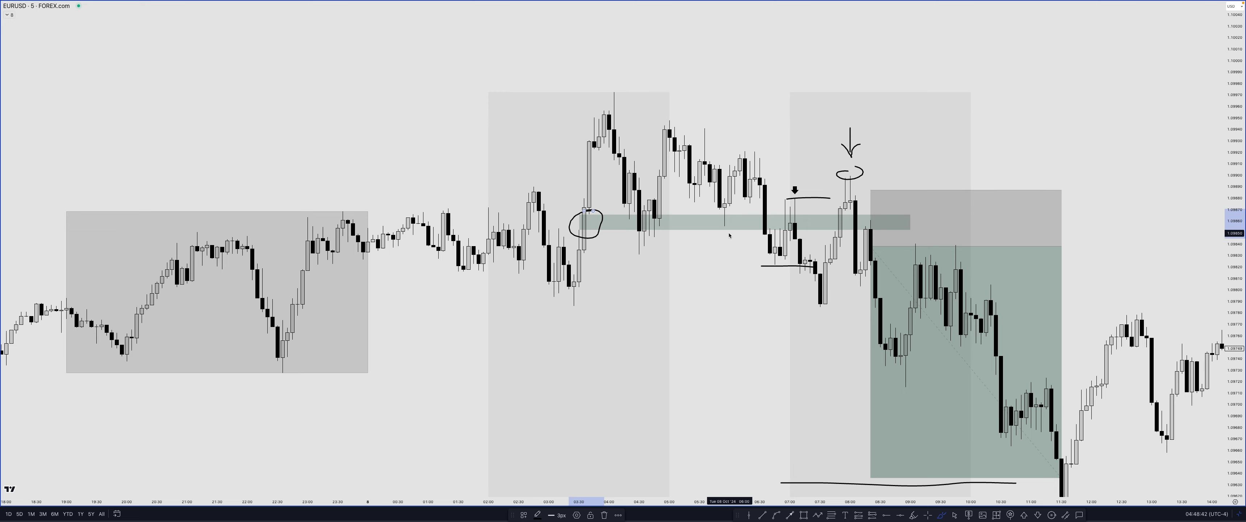
{"action": "left_click_drag", "start_coordinate": [639, 283], "coordinate": [639, 259]}
{"action": "left_click_drag", "start_coordinate": [633, 268], "coordinate": [649, 273]}
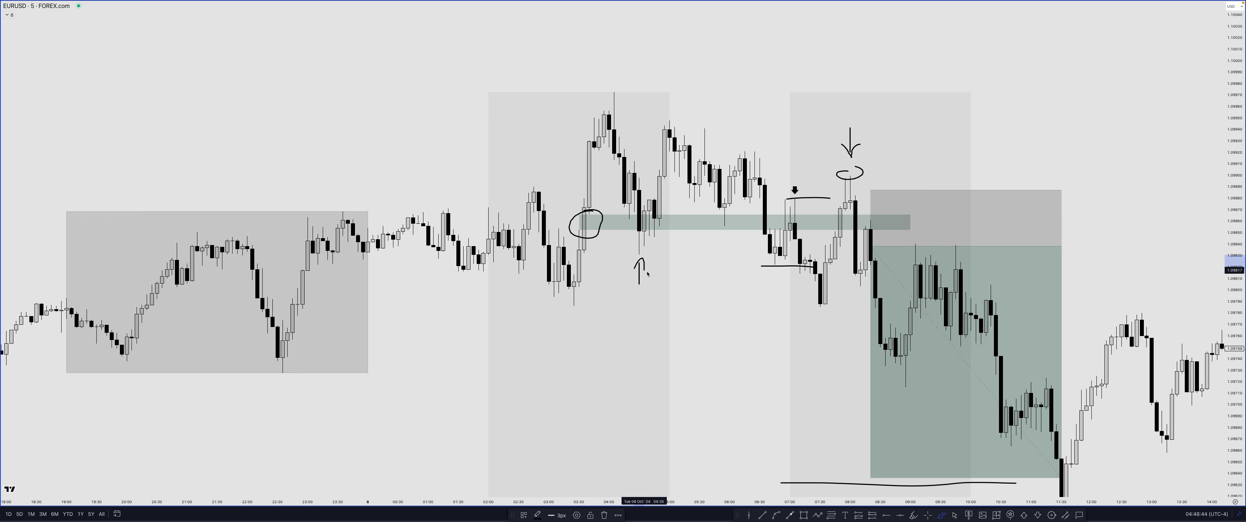
{"action": "mouse_move", "coordinate": [724, 261]}
{"action": "left_mouse_down"}
{"action": "mouse_move", "coordinate": [724, 234]}
{"action": "mouse_move", "coordinate": [729, 244]}
{"action": "left_mouse_up"}
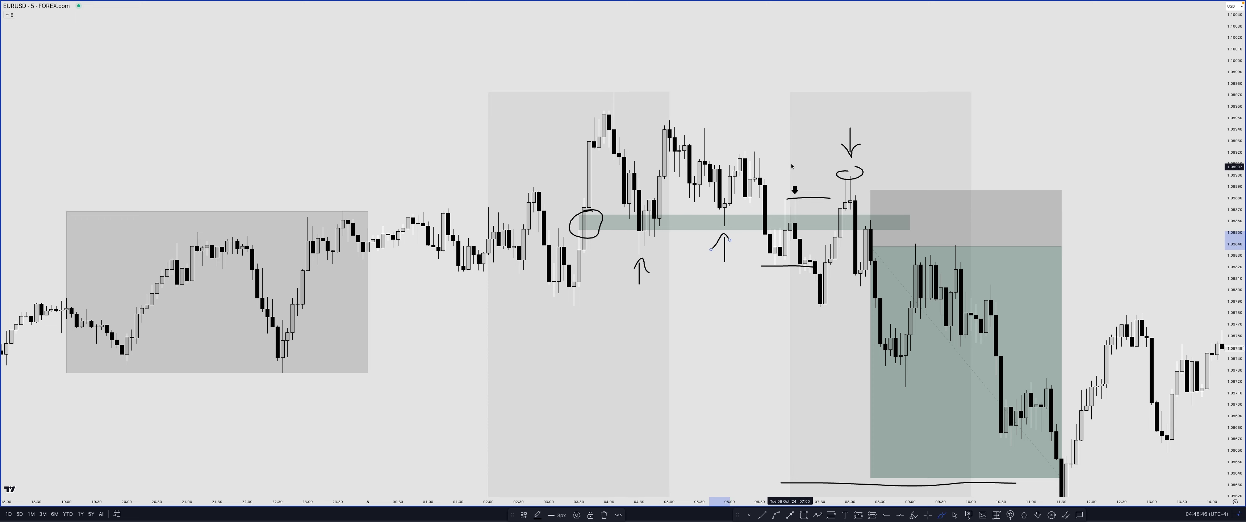
{"action": "mouse_move", "coordinate": [790, 154]}
{"action": "left_mouse_down"}
{"action": "mouse_move", "coordinate": [790, 178]}
{"action": "mouse_move", "coordinate": [805, 167]}
{"action": "left_mouse_up"}
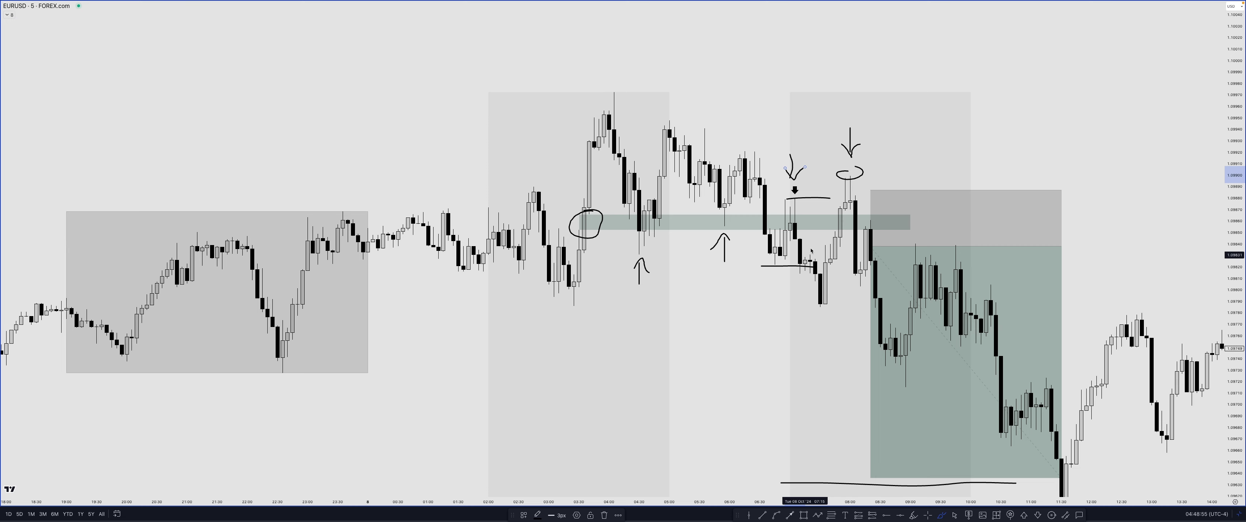
Retrace the level lines around 07:00, and bracket the green zone's height near 08:00 with two short lines and inward-pointing arrows.
{"action": "left_click_drag", "start_coordinate": [784, 262], "coordinate": [823, 270]}
{"action": "left_click_drag", "start_coordinate": [789, 196], "coordinate": [846, 193]}
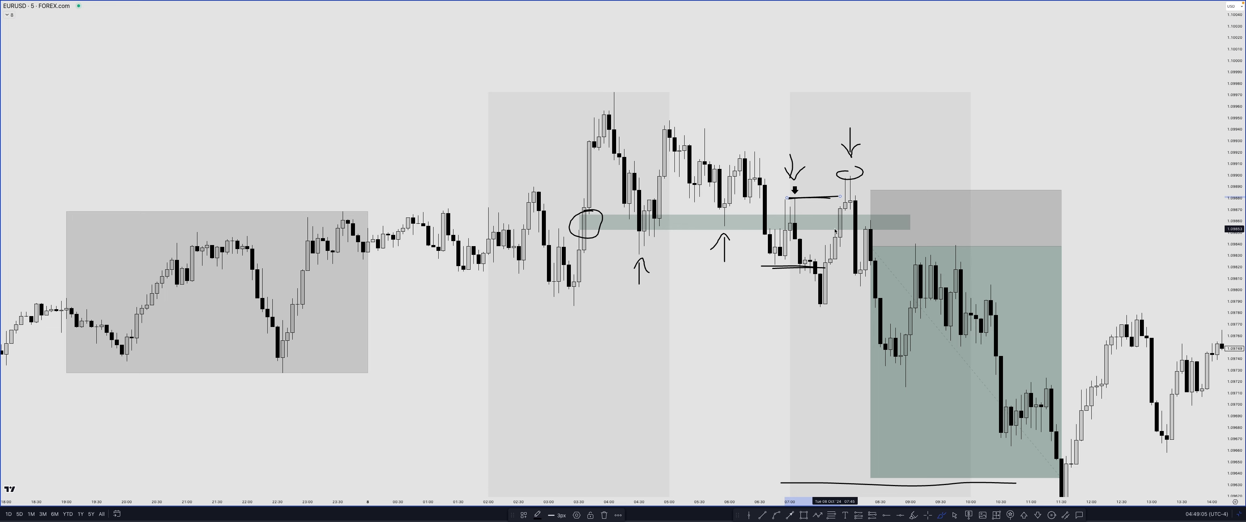
{"action": "left_click_drag", "start_coordinate": [832, 212], "coordinate": [871, 214]}
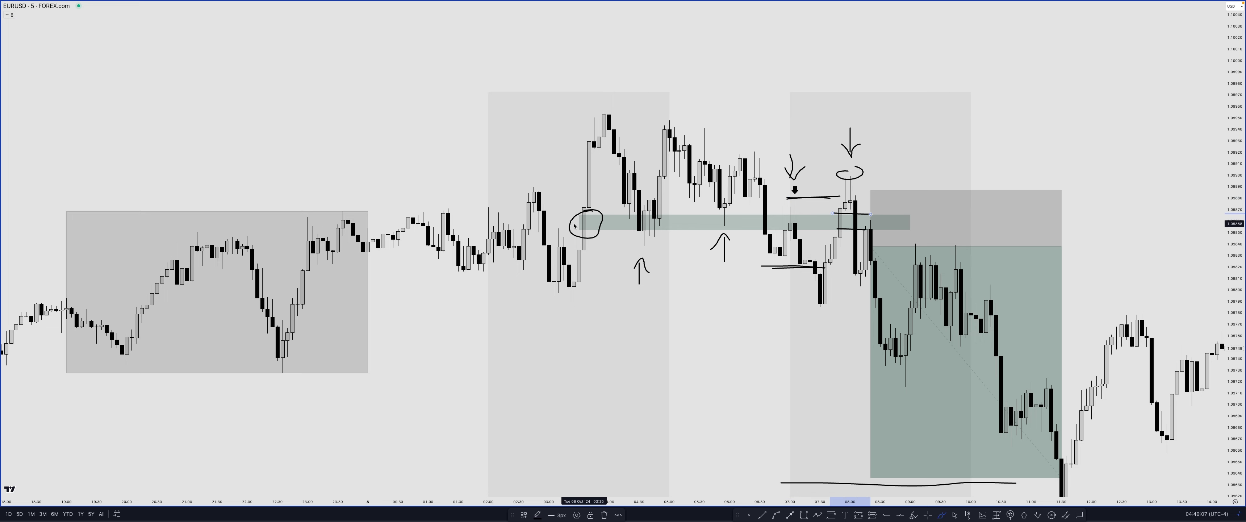
{"action": "left_click", "coordinate": [819, 222]}
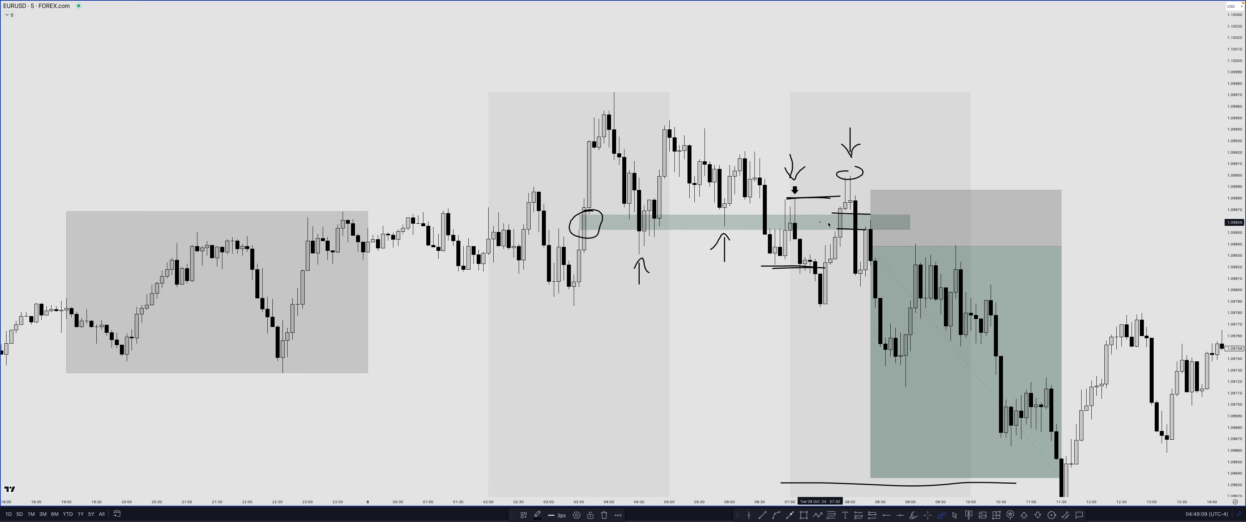
{"action": "left_click_drag", "start_coordinate": [883, 219], "coordinate": [874, 223]}
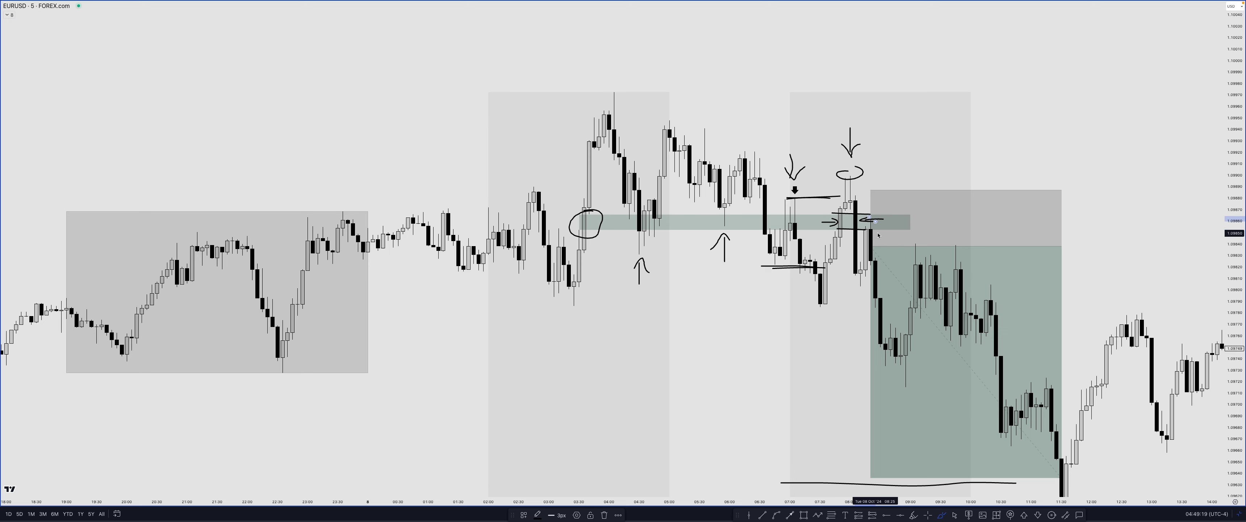
{"action": "left_click", "coordinate": [901, 158]}
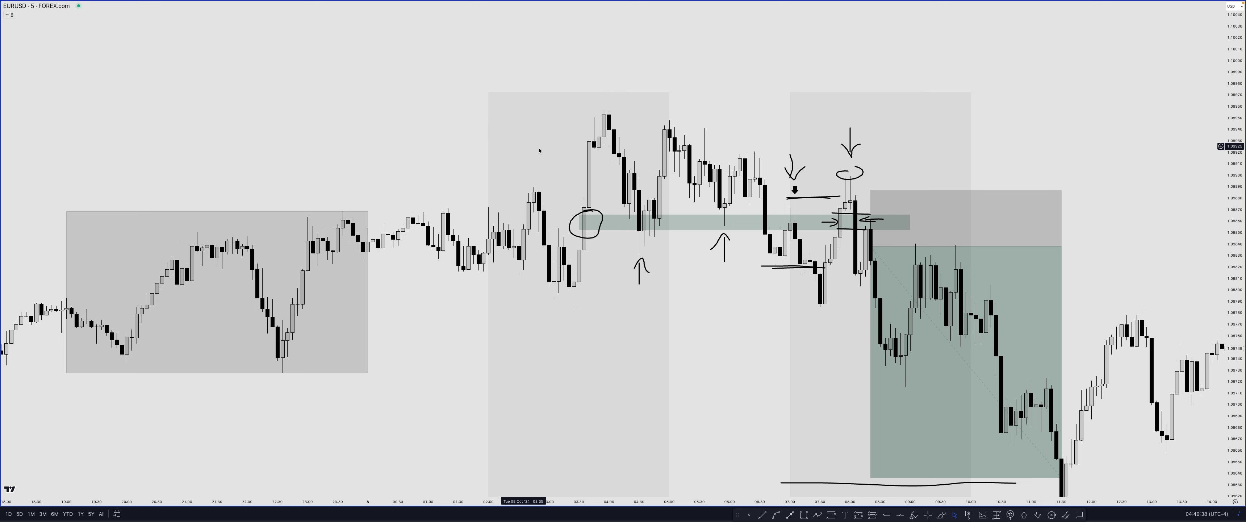
Delete the green zone, the short position, the arrow marker and all brush strokes, including the long target level.
{"action": "left_click_drag", "start_coordinate": [432, 72], "coordinate": [1022, 372]}
{"action": "key", "text": "Delete"}
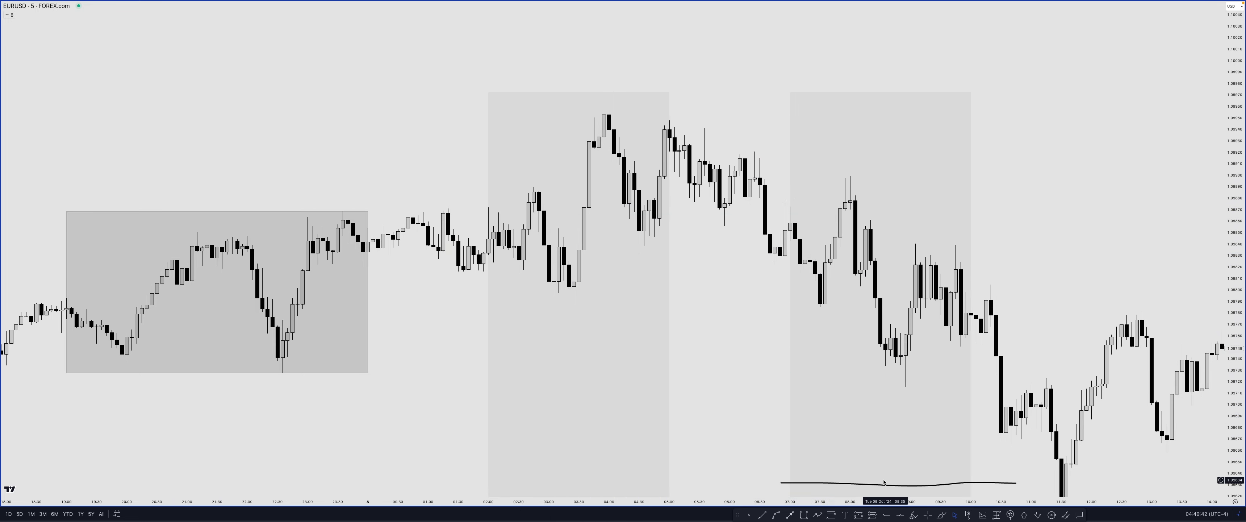
{"action": "key", "text": "Delete"}
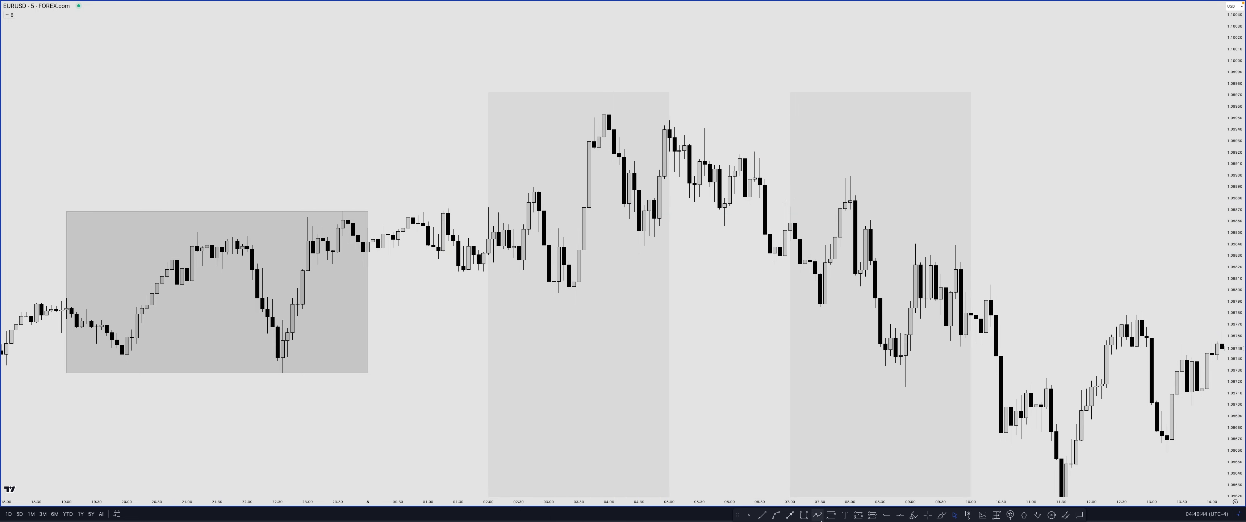
Redraw the zone at the 03:30 candle and extend it to about 09:00.
{"action": "key", "text": "alt+shift+r"}
{"action": "left_click_drag", "start_coordinate": [579, 214], "coordinate": [674, 230]}
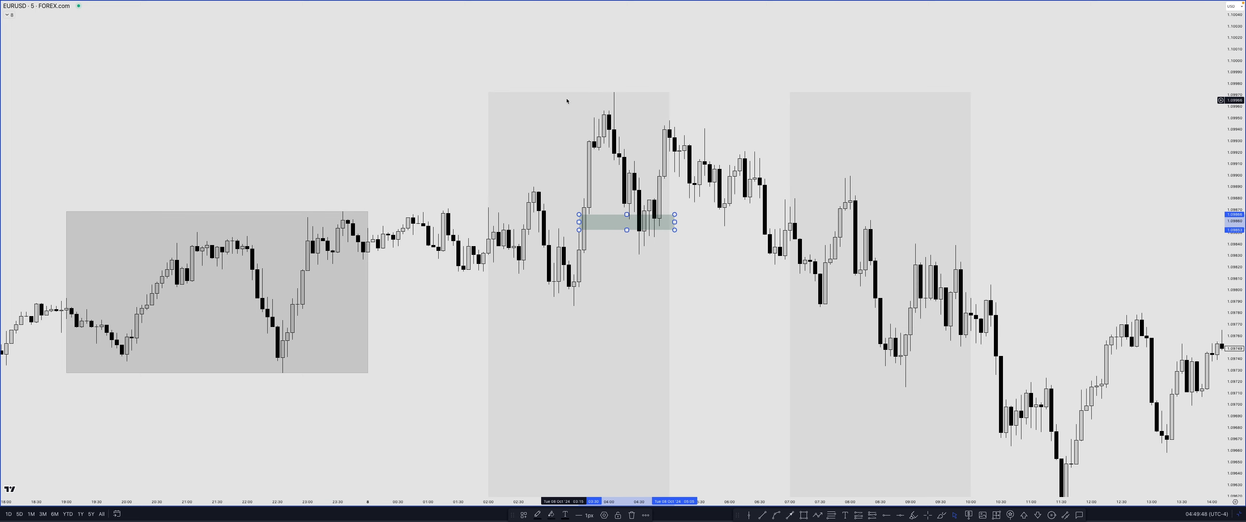
{"action": "left_click", "coordinate": [707, 241]}
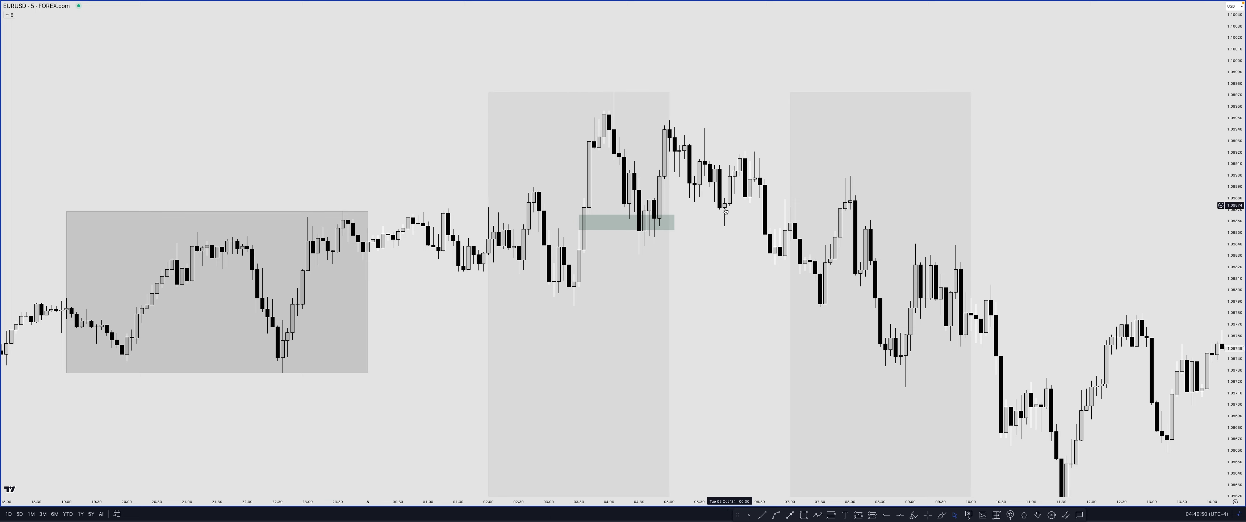
{"action": "left_click_drag", "start_coordinate": [674, 221], "coordinate": [910, 222]}
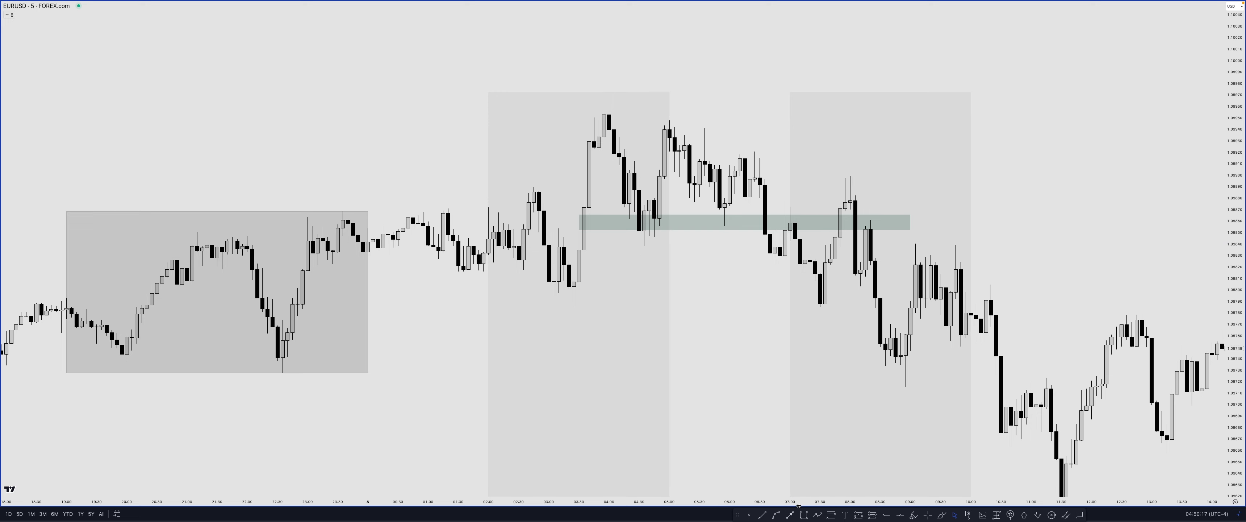
Draw a second zone from about 02:35 to 08:50 overlapping the green one, and give it a default blue template.
{"action": "key", "text": "alt+shift+r"}
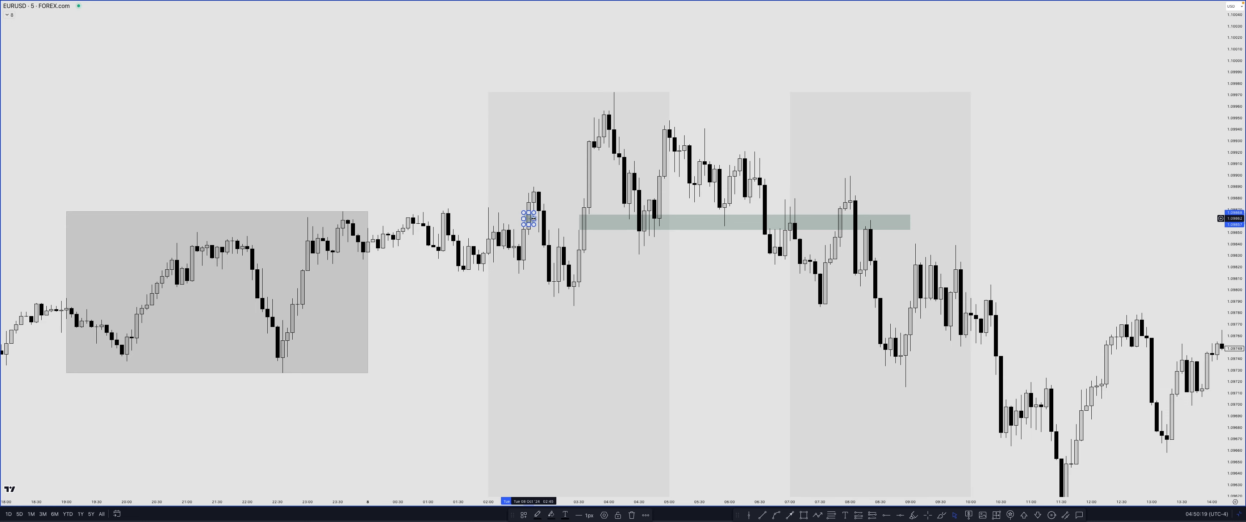
{"action": "left_click", "coordinate": [900, 213]}
{"action": "right_click", "coordinate": [910, 216]}
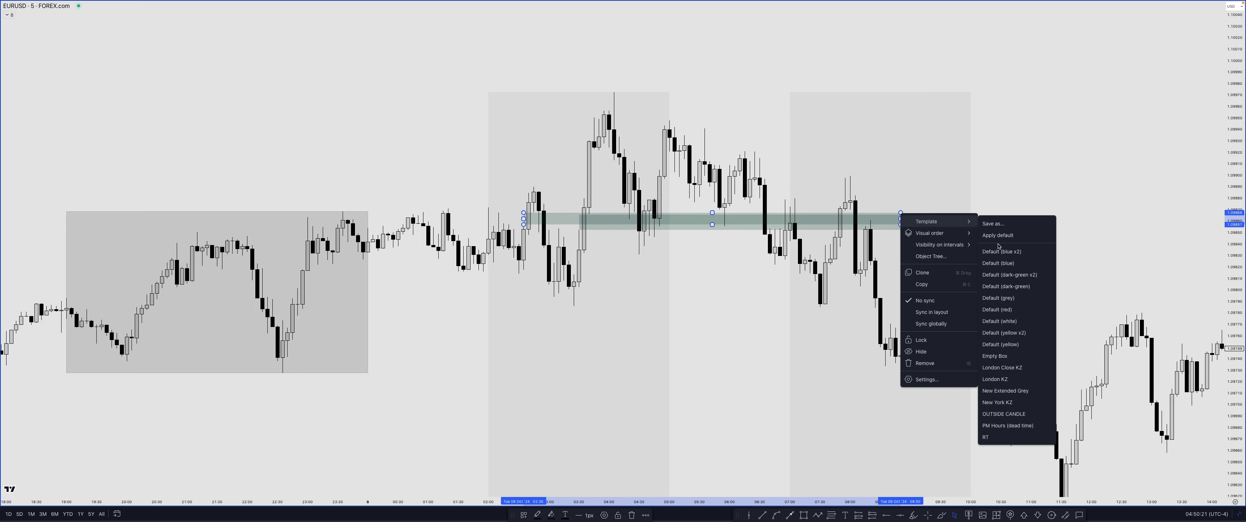
{"action": "left_click", "coordinate": [860, 431]}
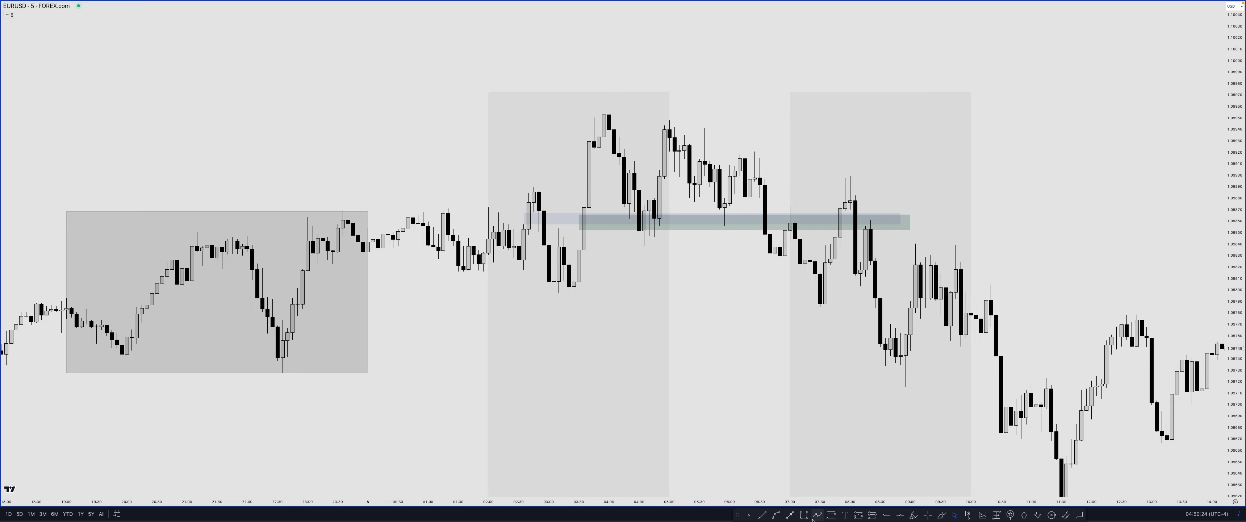
Draw a Default (yellow x2) zone from about 07:45 to 08:40 over the overlapping zones, and place a down arrow marker above the 08:20 candle.
{"action": "key", "text": "alt+shift+r"}
{"action": "left_click", "coordinate": [835, 232]}
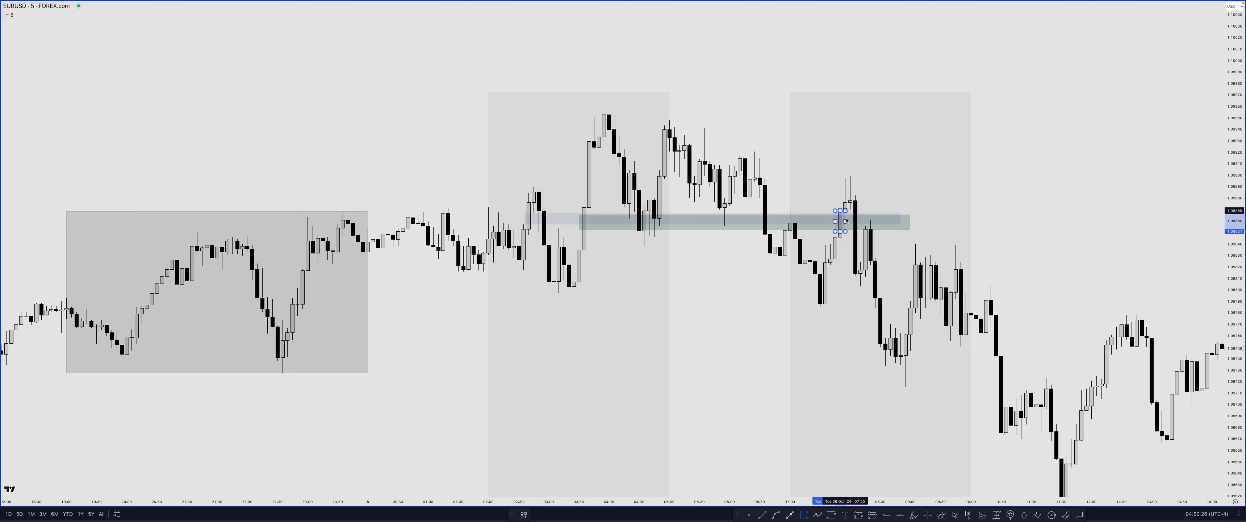
{"action": "left_click", "coordinate": [890, 211]}
{"action": "right_click", "coordinate": [892, 222]}
{"action": "mouse_move", "coordinate": [919, 229]}
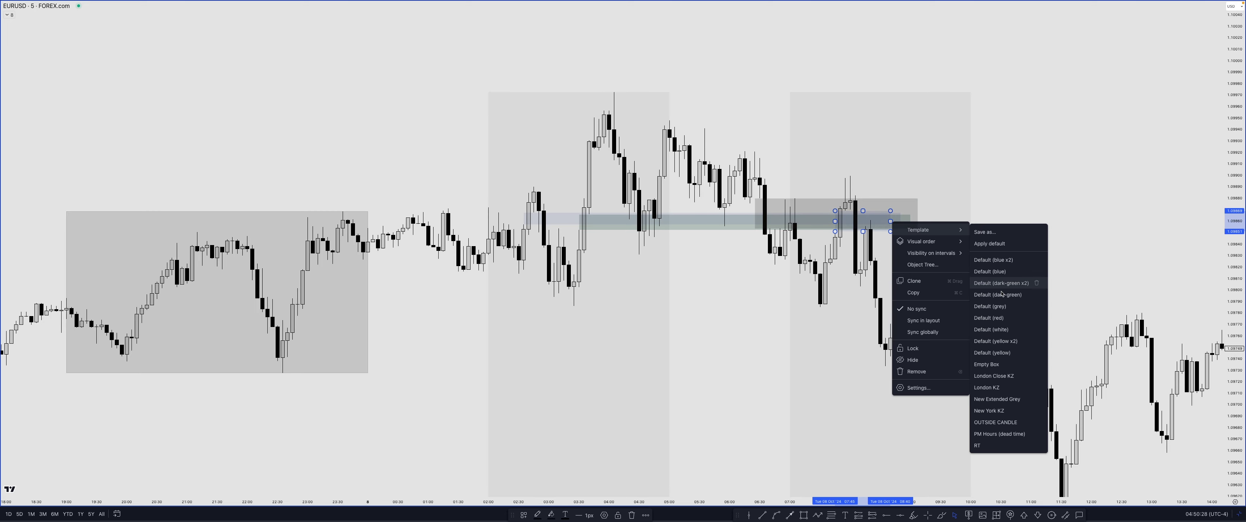
{"action": "left_click", "coordinate": [1009, 340]}
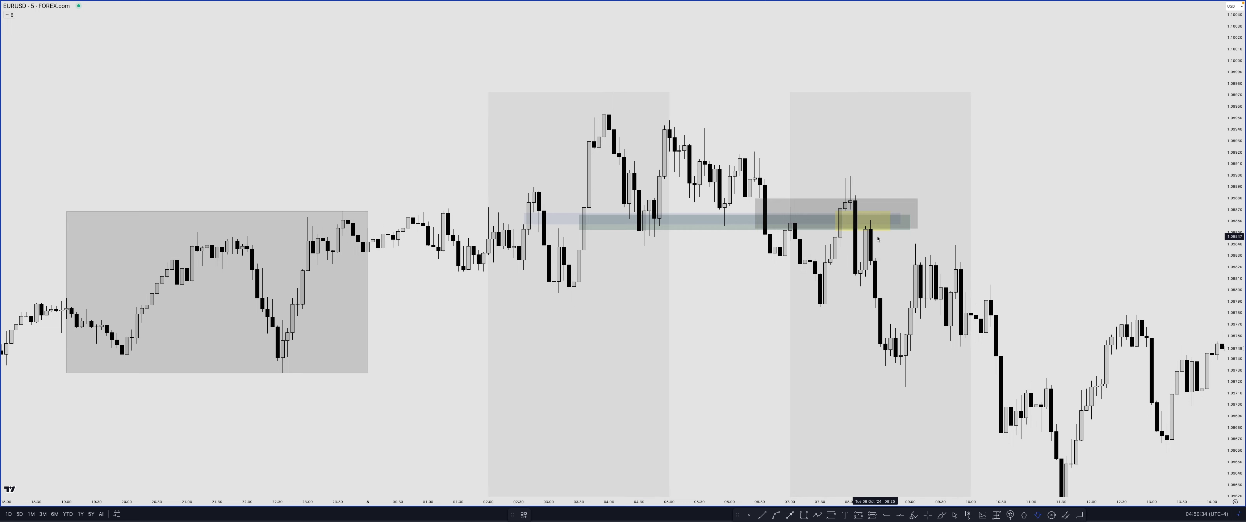
{"action": "left_click", "coordinate": [871, 211]}
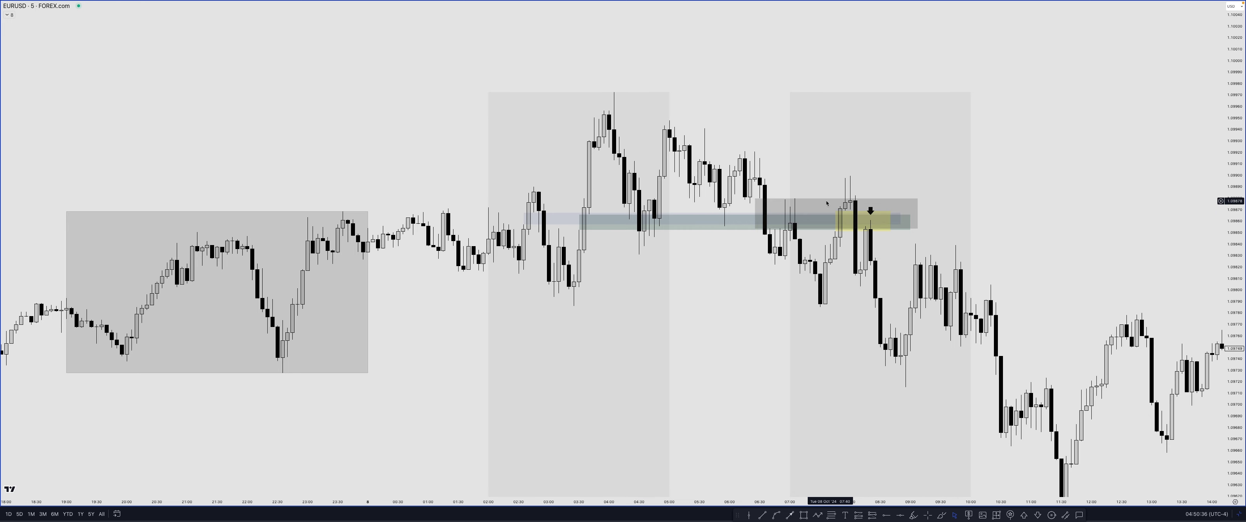
Brush a target level line below the New York session's lows from about 07:50 to 10:10, with an open arc beneath it.
{"action": "key", "text": "alt+b"}
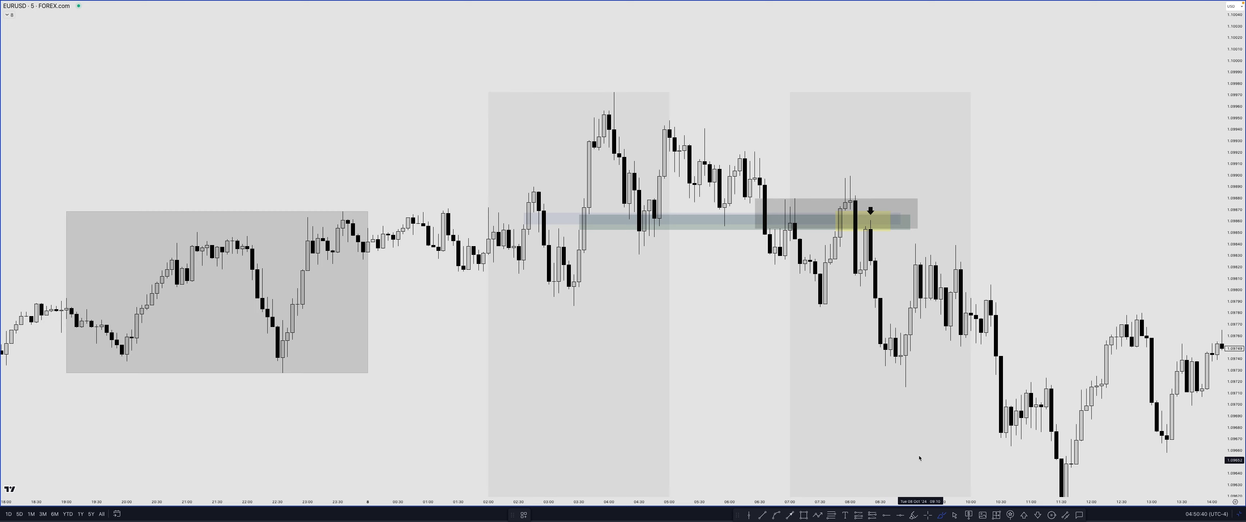
{"action": "left_click_drag", "start_coordinate": [840, 434], "coordinate": [981, 435]}
{"action": "mouse_move", "coordinate": [900, 445]}
{"action": "left_mouse_down"}
{"action": "mouse_move", "coordinate": [926, 471]}
{"action": "mouse_move", "coordinate": [932, 454]}
{"action": "left_mouse_up"}
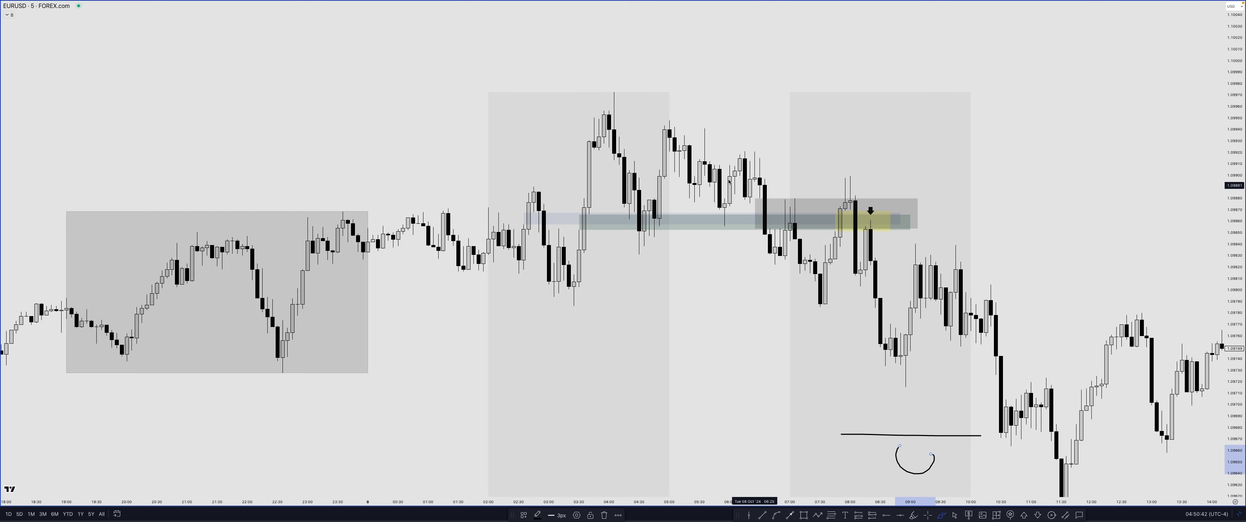
Circle the session high just after 04:00, link it with a brushed arrow to the 08:00 high, and brush a level line above that high.
{"action": "mouse_move", "coordinate": [618, 80]}
{"action": "left_mouse_down"}
{"action": "mouse_move", "coordinate": [604, 102]}
{"action": "mouse_move", "coordinate": [619, 79]}
{"action": "mouse_move", "coordinate": [868, 100]}
{"action": "mouse_move", "coordinate": [861, 162]}
{"action": "left_mouse_up"}
{"action": "mouse_move", "coordinate": [846, 140]}
{"action": "left_mouse_down"}
{"action": "mouse_move", "coordinate": [861, 168]}
{"action": "mouse_move", "coordinate": [880, 146]}
{"action": "left_mouse_up"}
{"action": "left_click_drag", "start_coordinate": [826, 172], "coordinate": [906, 173]}
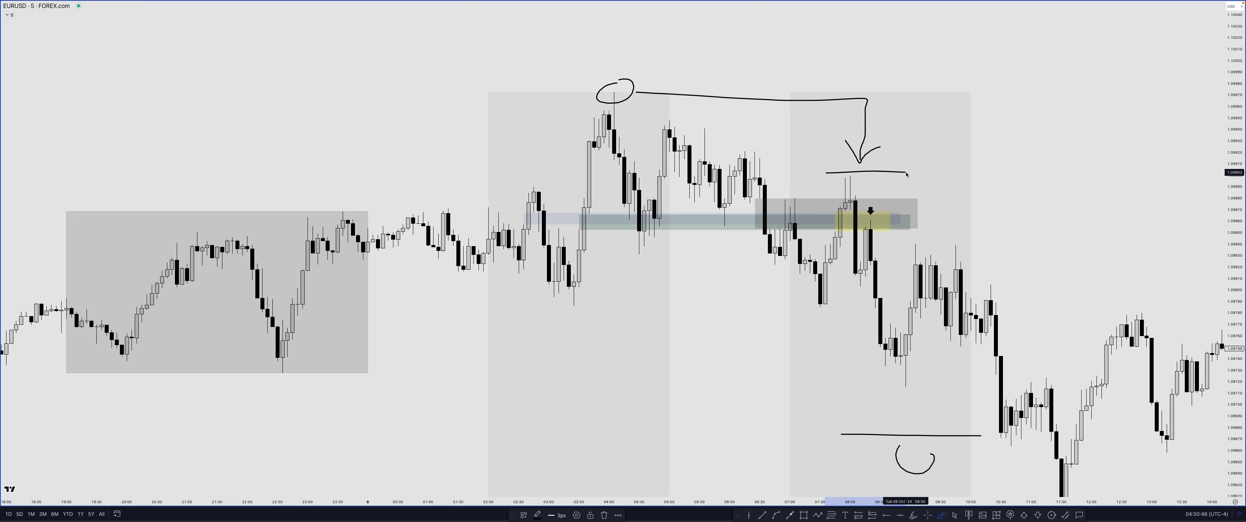